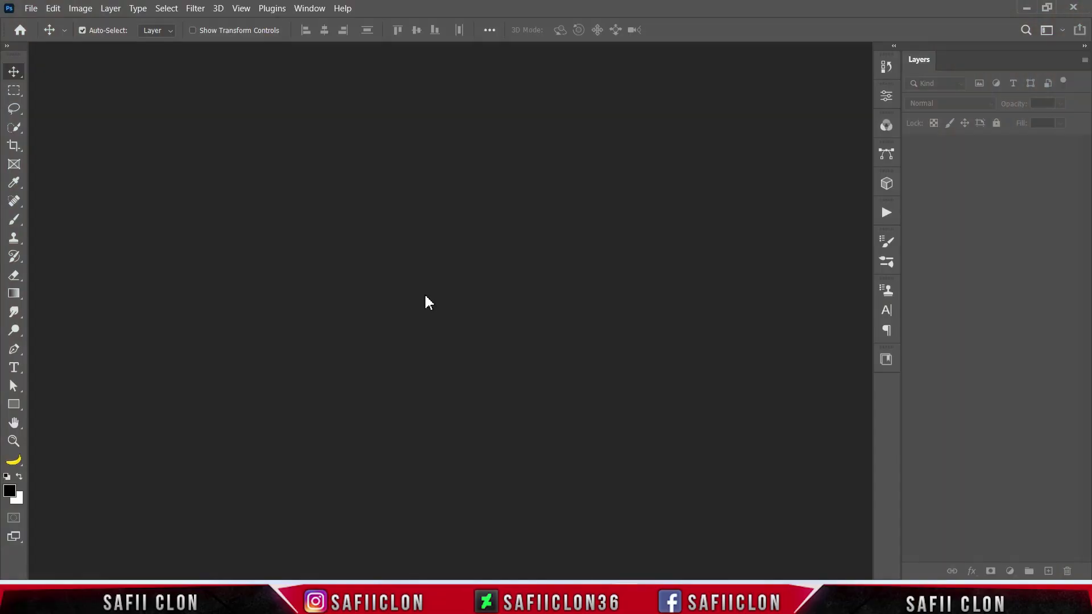
Step: Open the street photo of the vendor's teal cart from the New folder
left_click(31, 7)
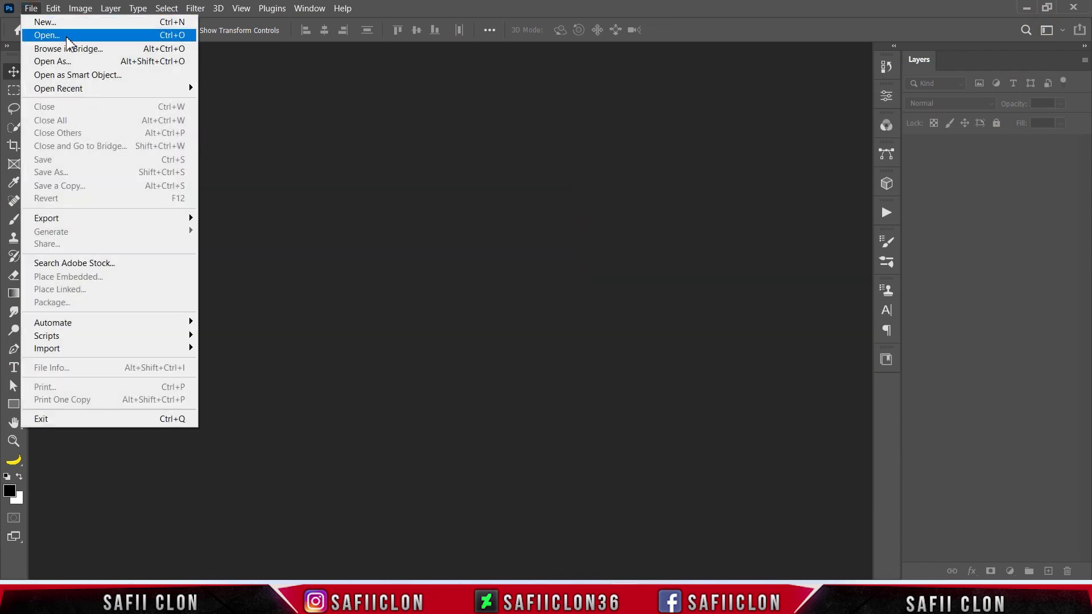
left_click(62, 35)
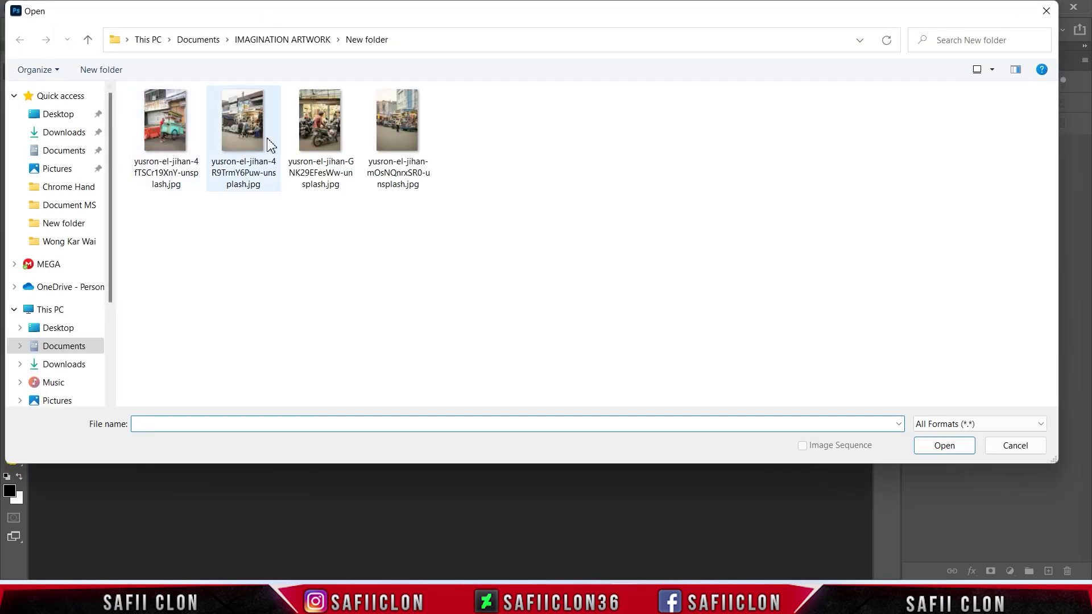
left_click(185, 133)
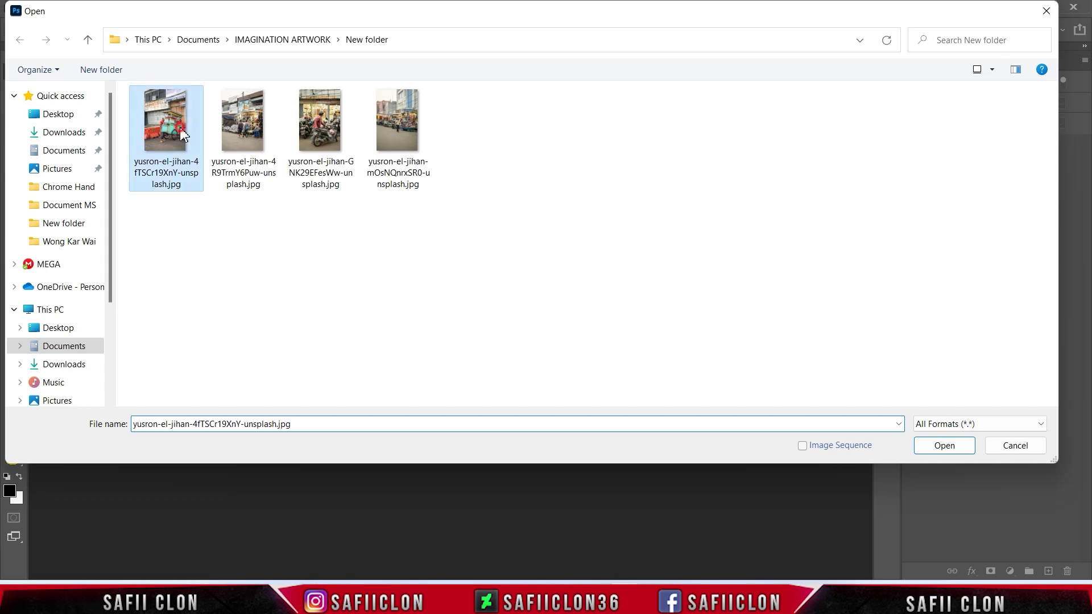
left_click(933, 446)
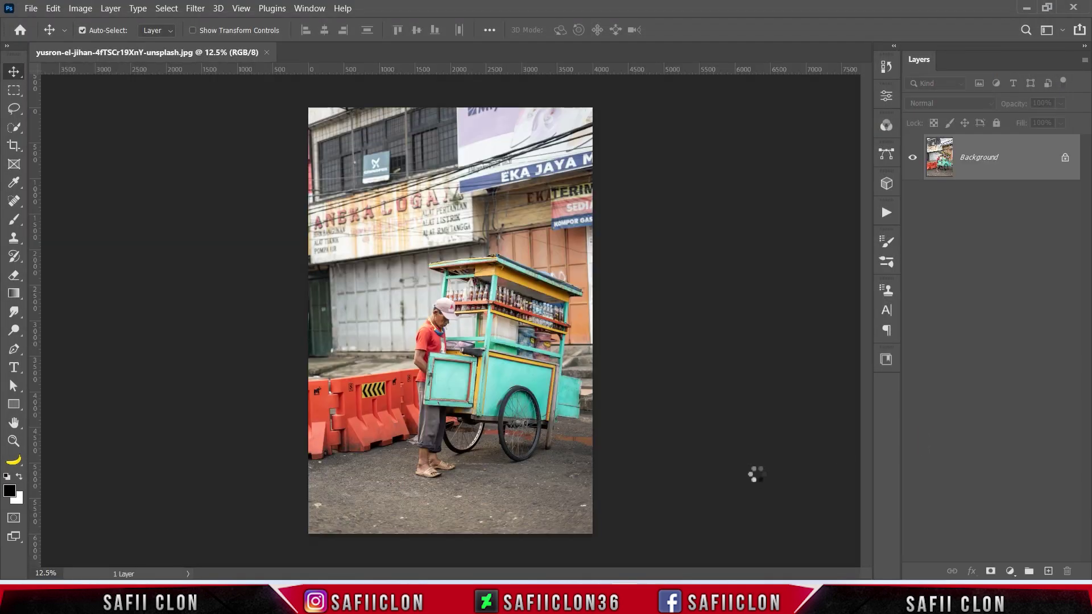
scroll(757, 475, "down", 2)
scroll(757, 475, "up", 1)
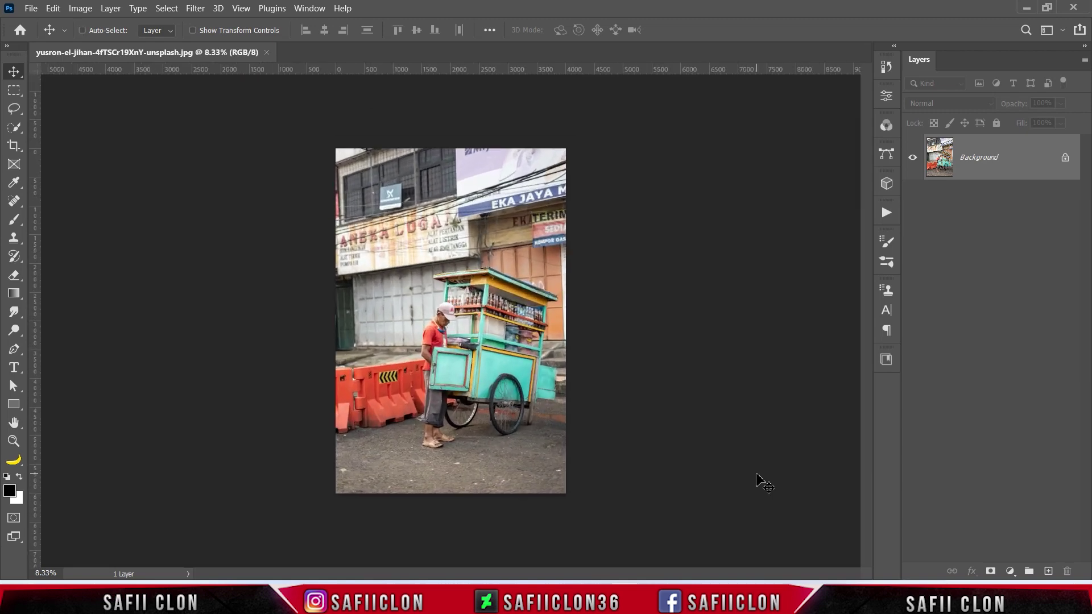
scroll(759, 479, "up", 2)
scroll(756, 476, "up", 1)
scroll(757, 475, "down", 2)
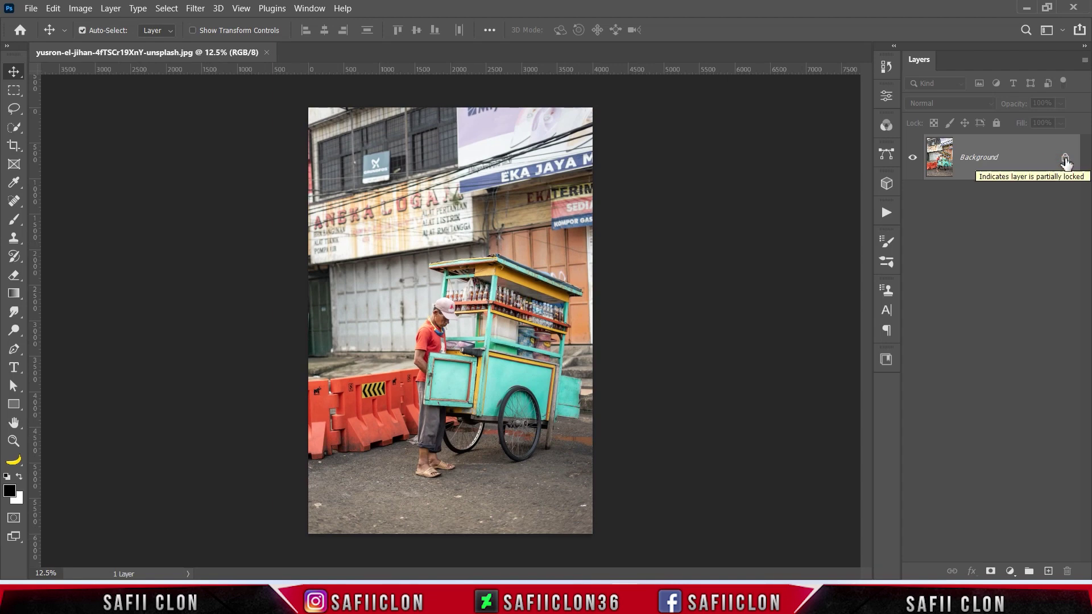
Step: Unlock the Background layer and duplicate it
left_click(1065, 161)
right_click(1006, 158)
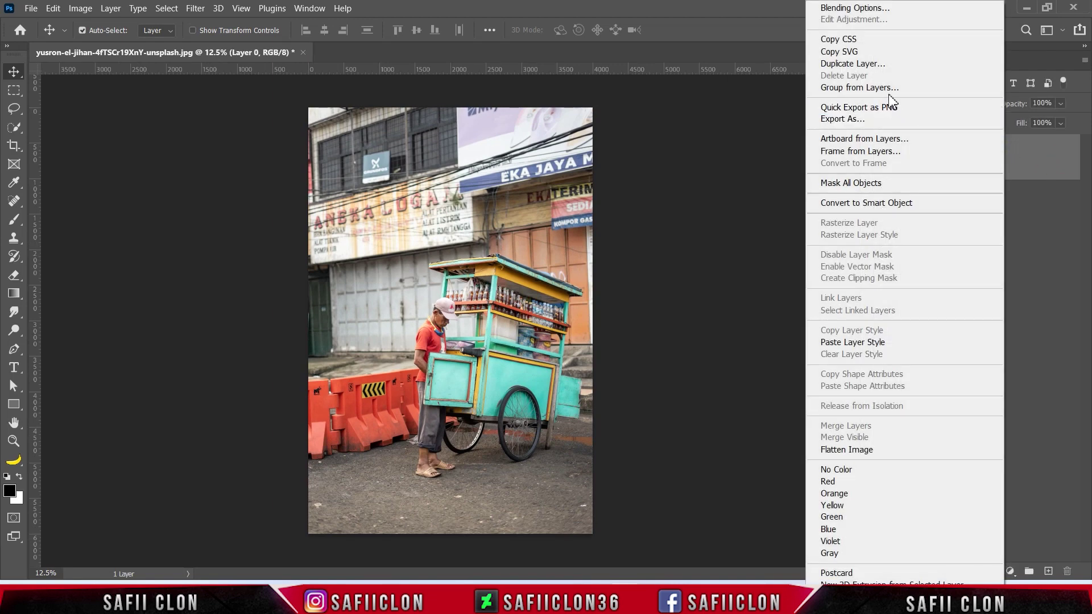
left_click(862, 65)
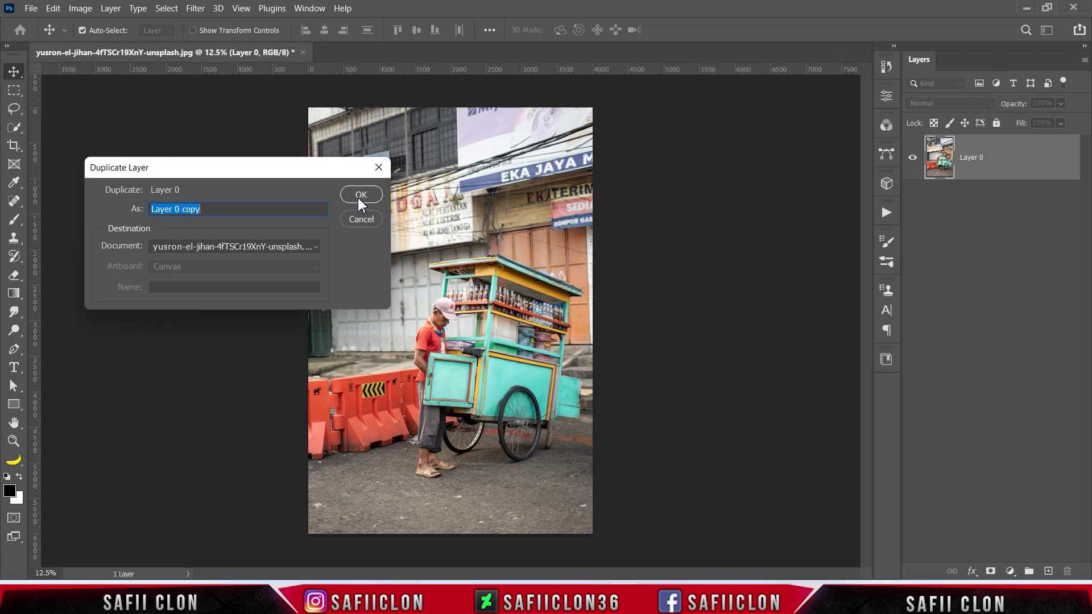
left_click(359, 200)
Step: Rename the copy EDIT and the original layer ORIGINAL
double_click(981, 159)
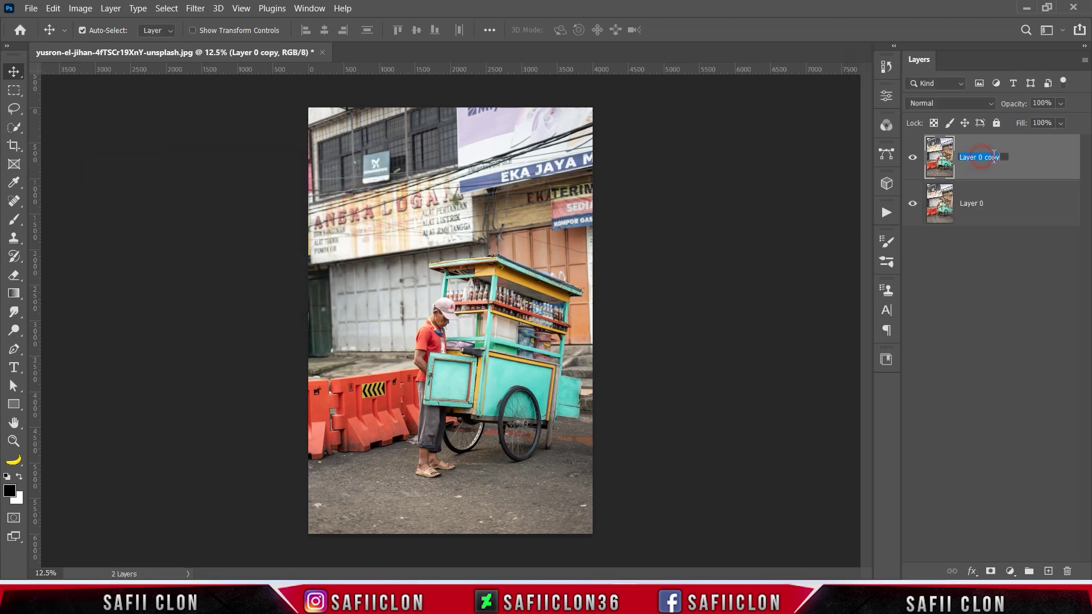
type("EDIT")
key("Return")
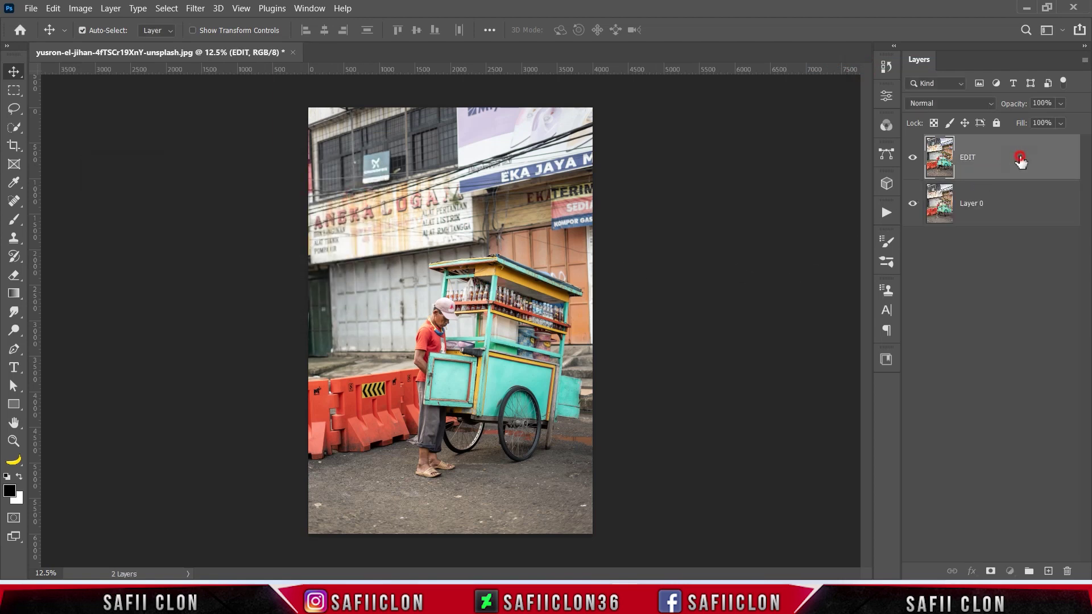
double_click(969, 203)
type("ORIGINAL")
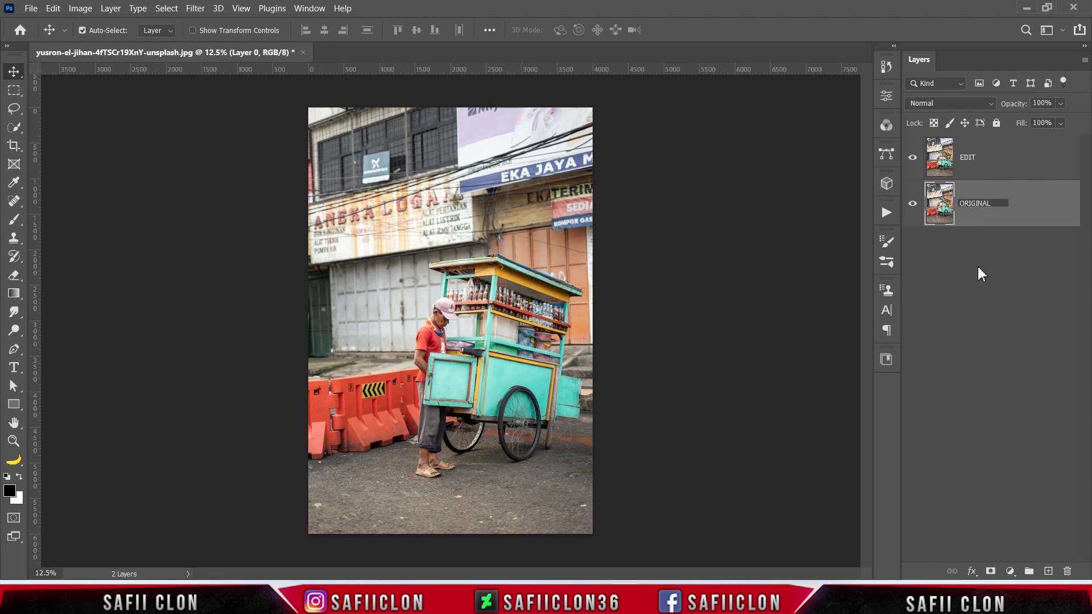
left_click(1023, 208)
Step: Convert the EDIT layer to a smart object
left_click(993, 162)
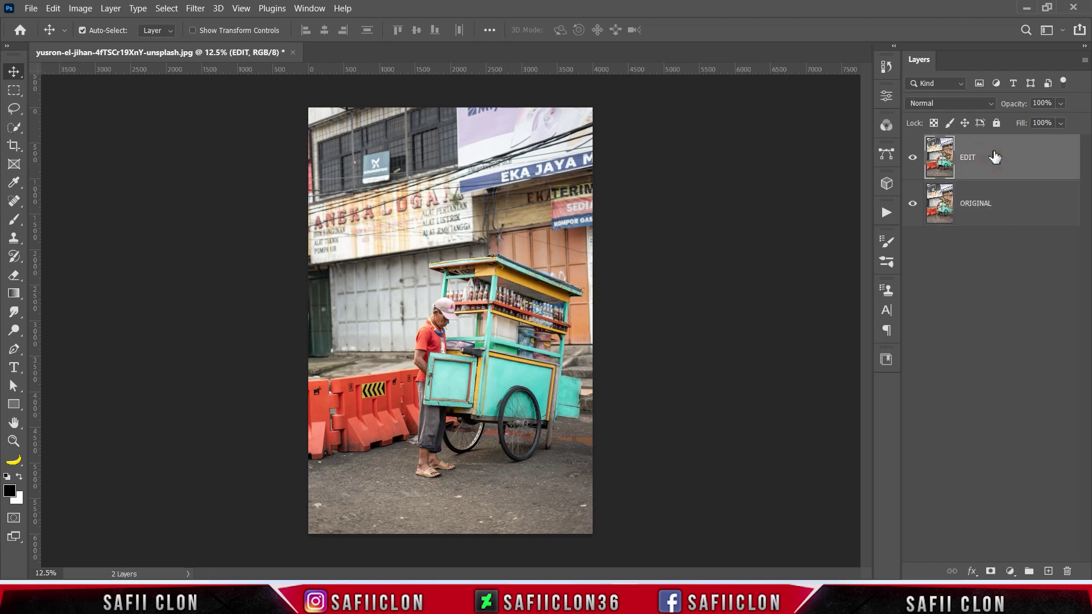
right_click(994, 157)
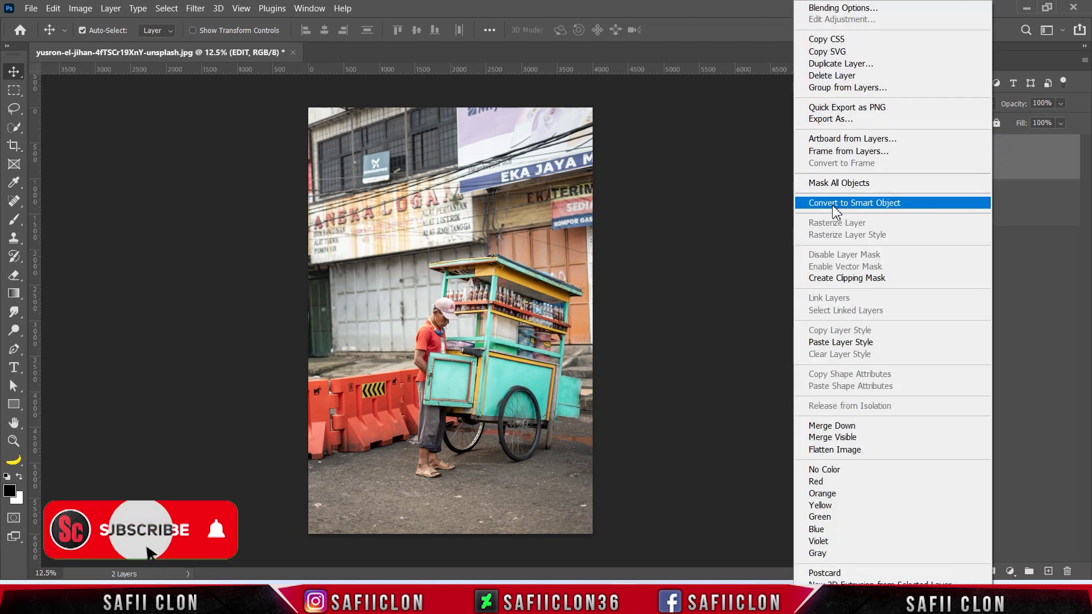
left_click(832, 206)
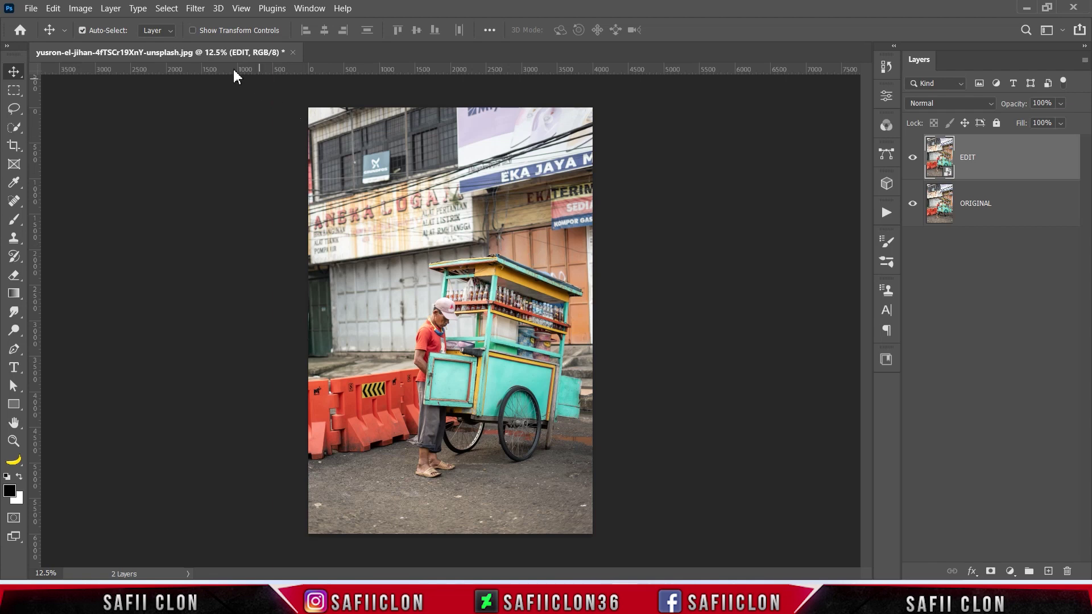
left_click(194, 9)
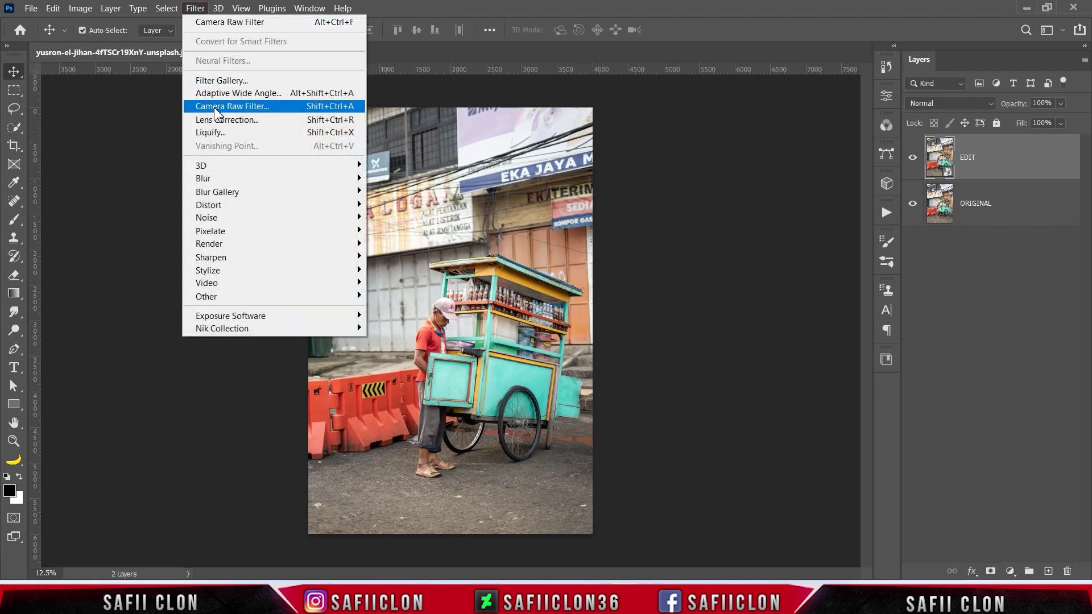
Step: In the Camera Raw filter, set Temperature +22, shift Tint toward magenta, and Highlights -46
left_click(239, 110)
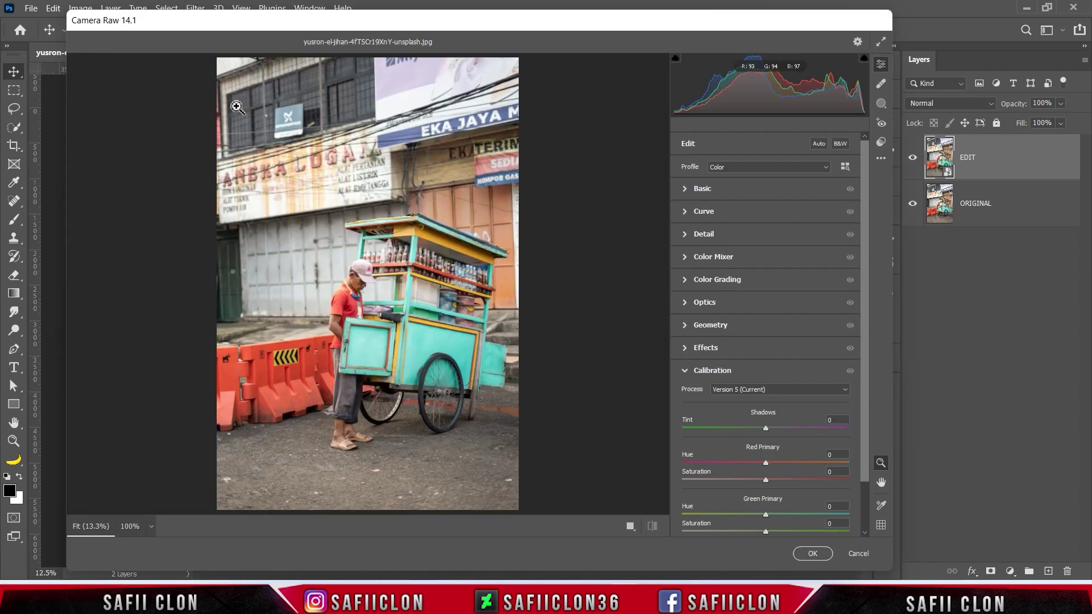
left_click(710, 194)
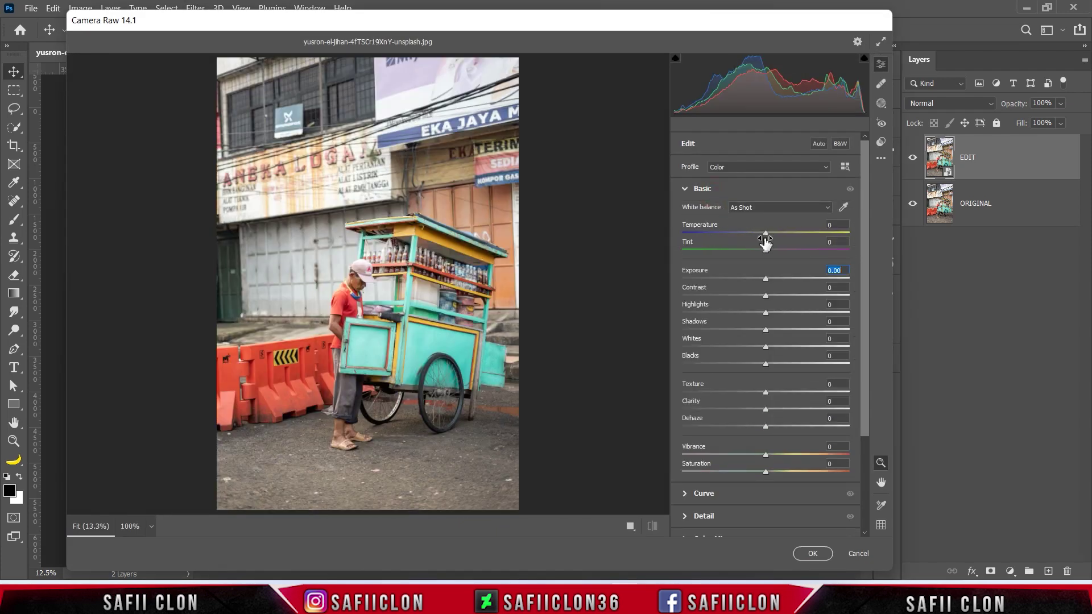
left_click_drag(766, 233, 785, 233)
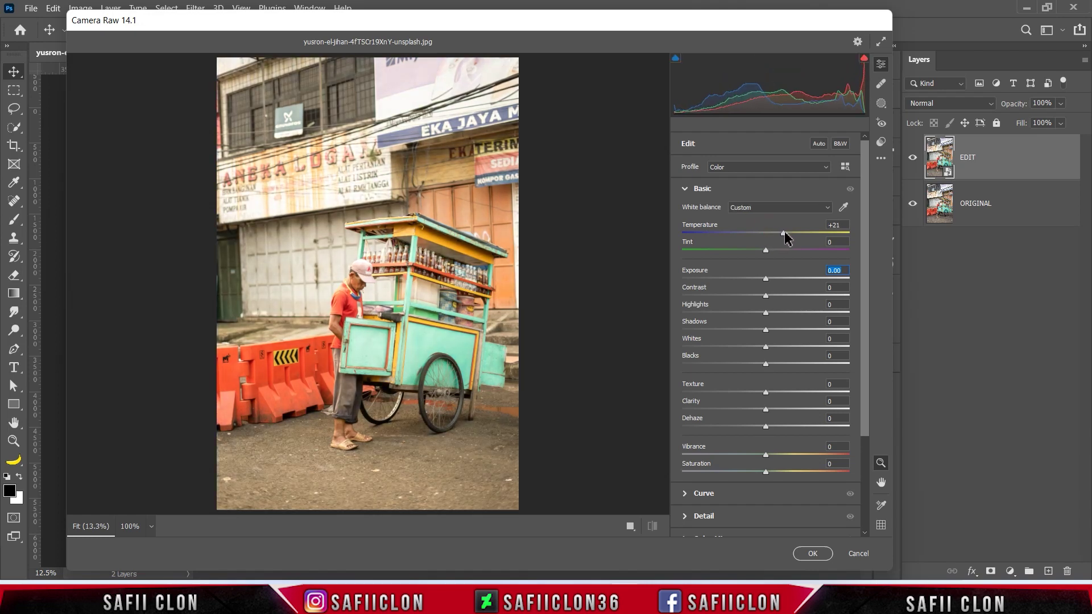
mouse_move(766, 250)
left_mouse_down()
mouse_move(783, 251)
mouse_move(760, 279)
mouse_move(770, 297)
left_mouse_up()
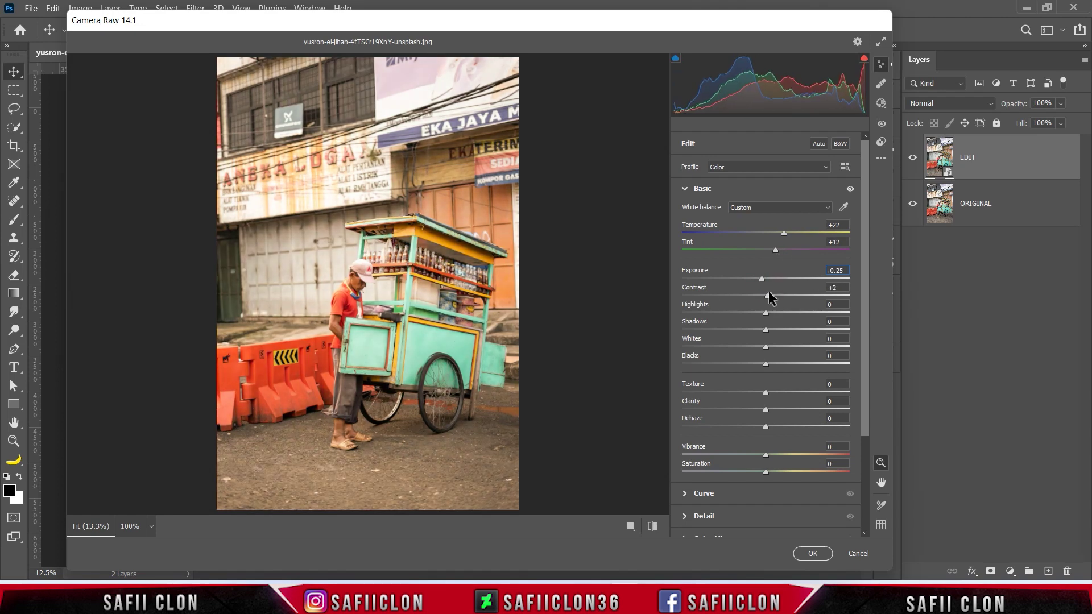
left_click_drag(844, 316, 730, 316)
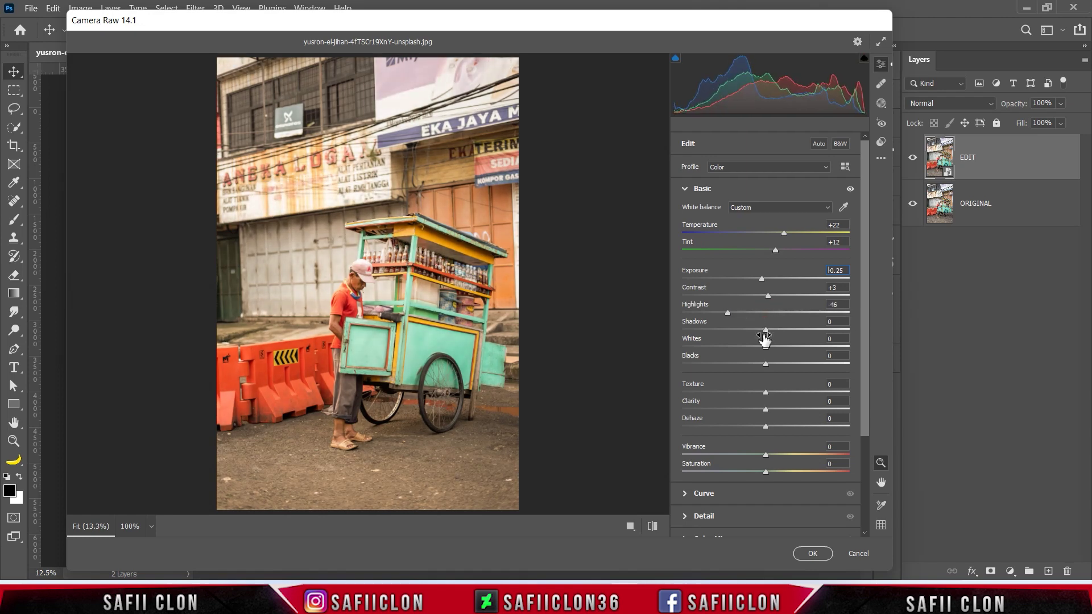
Step: Lift Shadows to +64, lower Whites, raise Blacks, add Texture and reduce Dehaze
left_click_drag(765, 330, 820, 330)
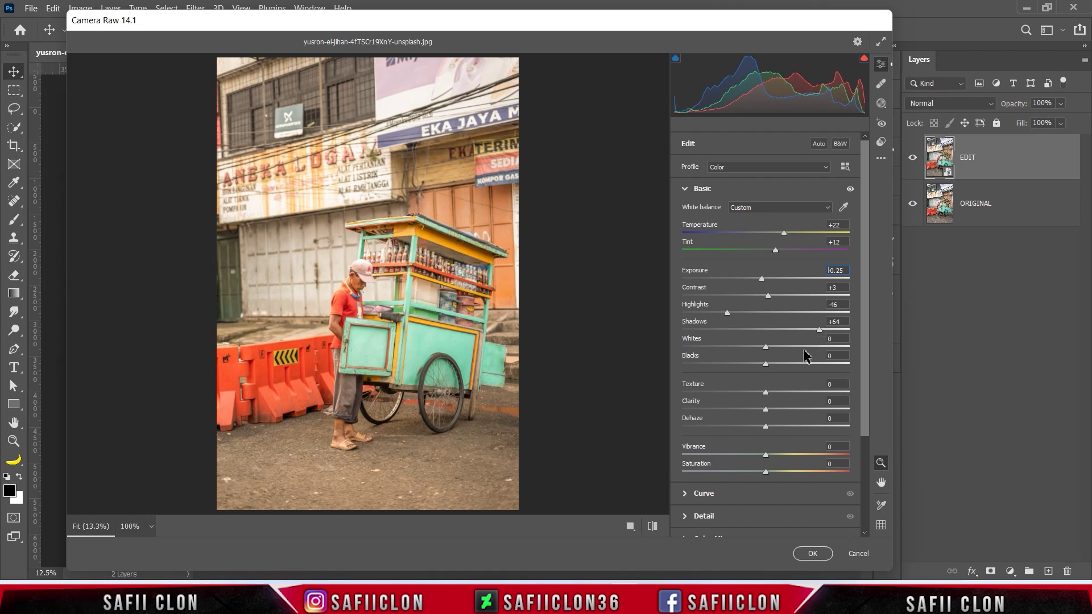
left_click_drag(765, 347, 706, 348)
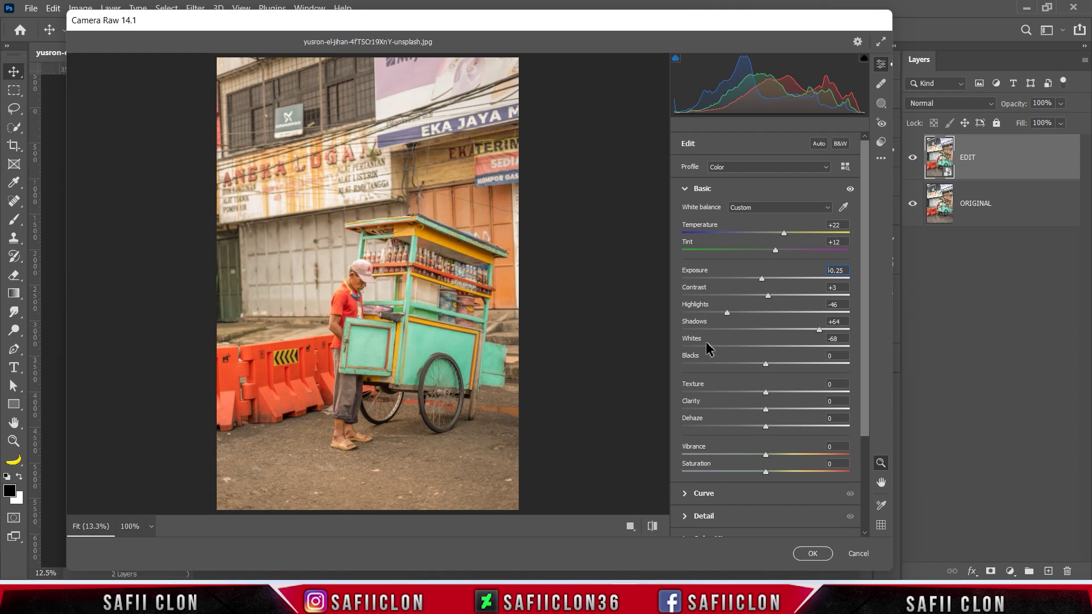
left_click_drag(767, 362, 799, 362)
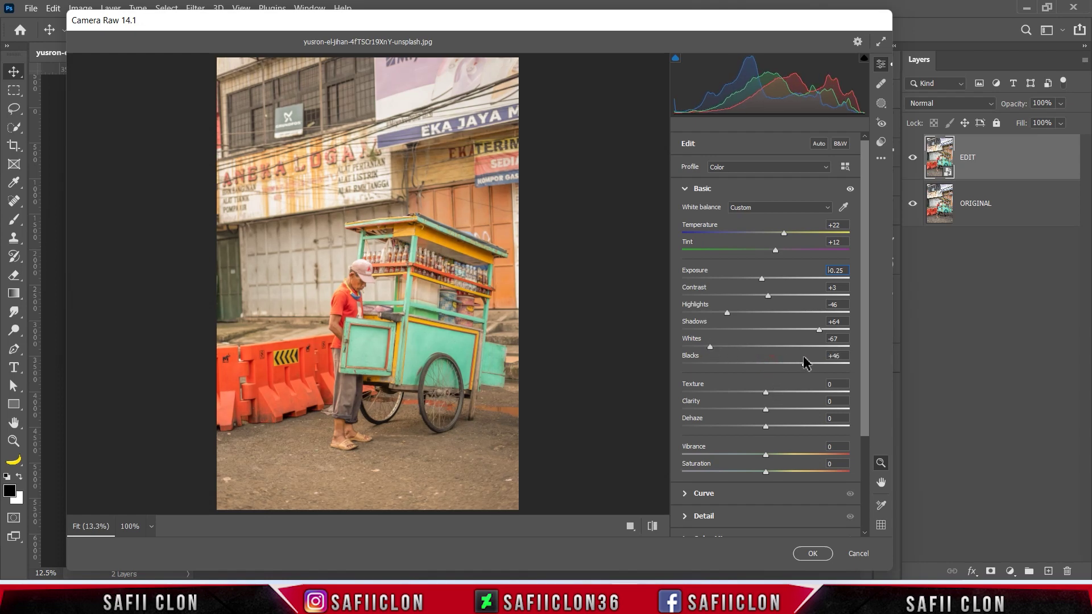
mouse_move(769, 392)
left_mouse_down()
mouse_move(690, 390)
mouse_move(784, 392)
mouse_move(743, 415)
mouse_move(792, 418)
mouse_move(762, 418)
left_mouse_up()
mouse_move(764, 427)
left_mouse_down()
mouse_move(846, 426)
mouse_move(758, 426)
mouse_move(836, 456)
mouse_move(746, 455)
left_mouse_up()
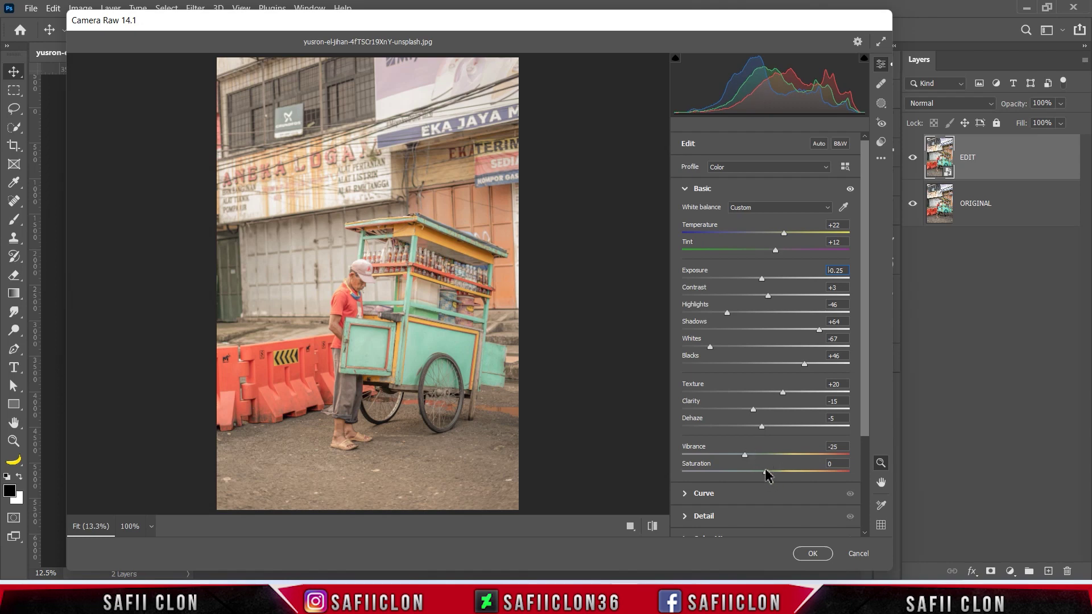
scroll(862, 373, "down", 3)
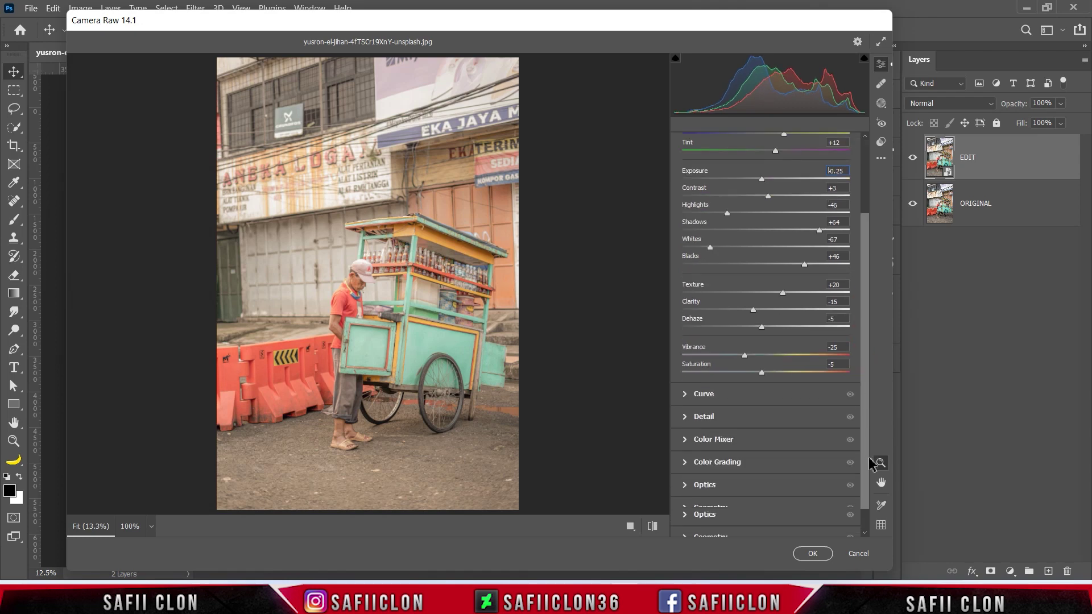
Step: Add a tone-curve midpoint at input 129, output 128
left_click(703, 366)
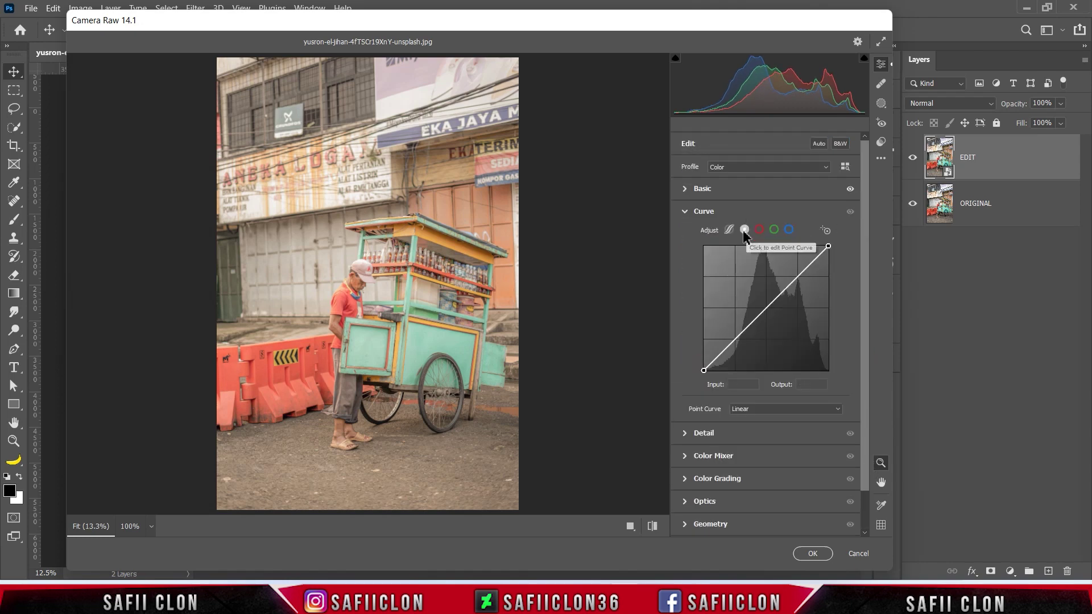
left_click(764, 312)
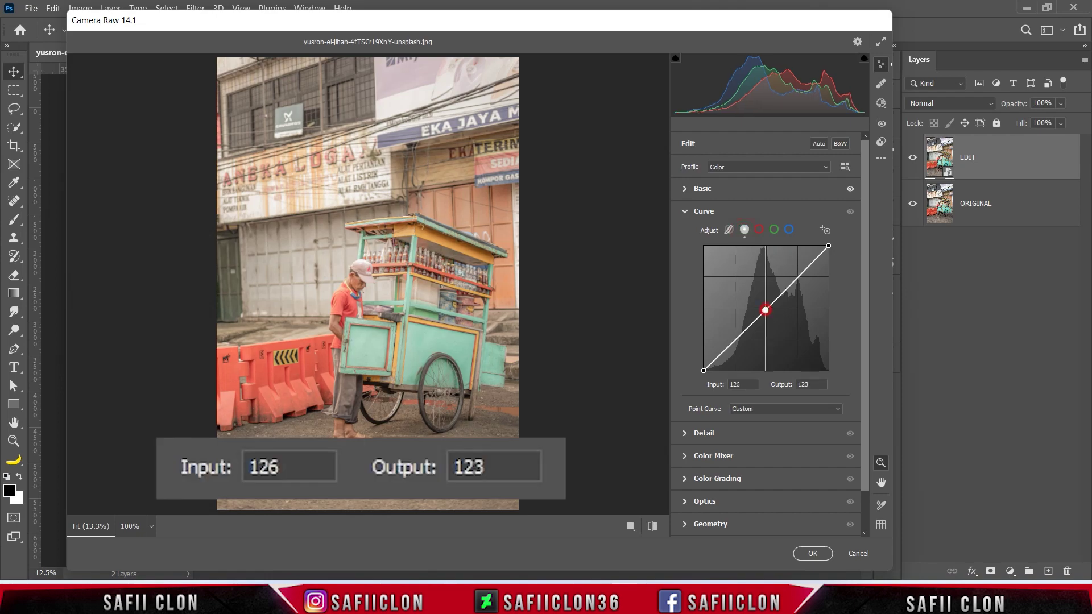
left_click(739, 384)
type("129")
left_click(806, 385)
type("128")
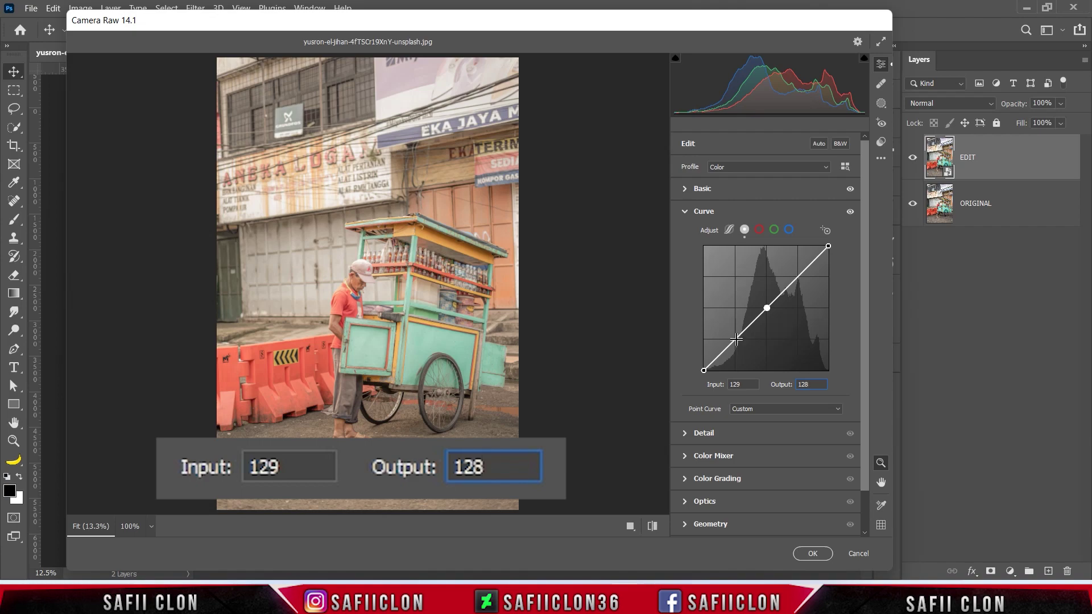
Step: Add a shadow curve point at 75→73 and lift the black point output to 30
left_click(736, 339)
type("75")
left_click(809, 385)
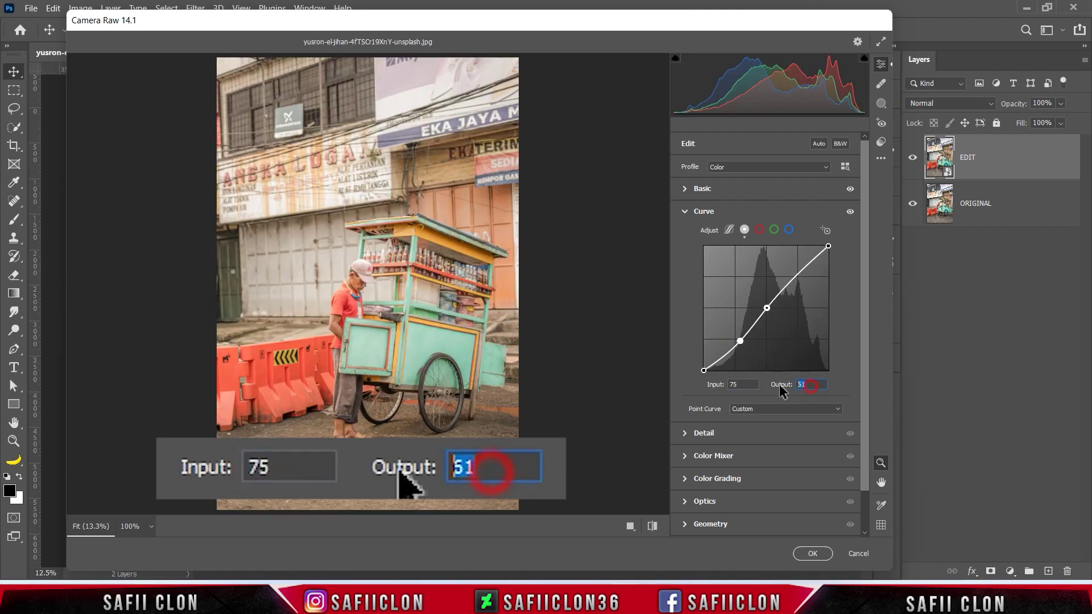
type("73")
left_click(703, 371)
left_click(811, 385)
type("30")
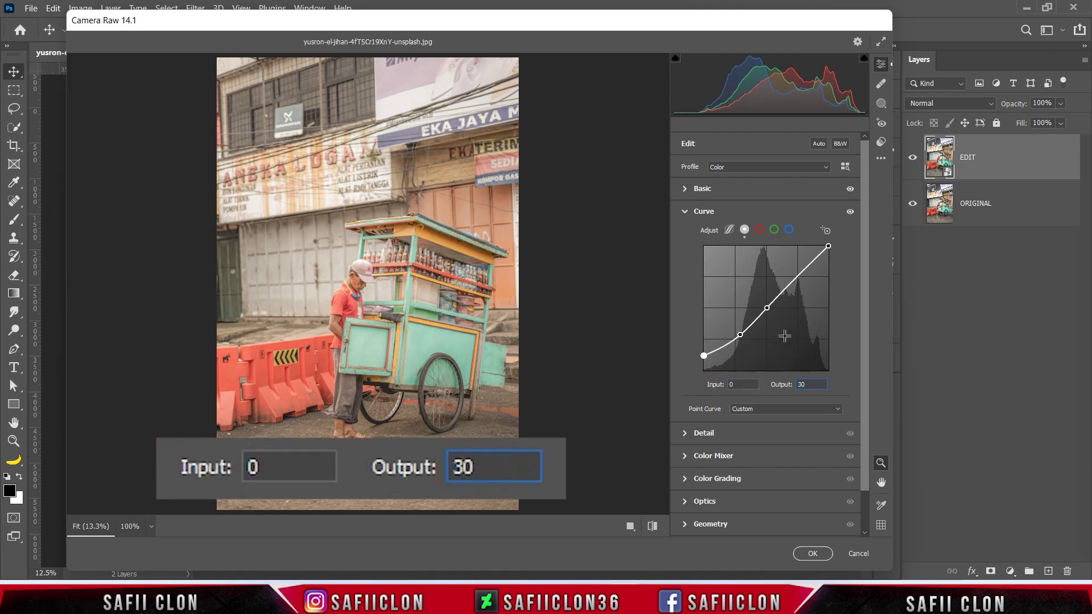
Step: Add a highlight curve point at 187→183
left_click(795, 277)
left_click(745, 385)
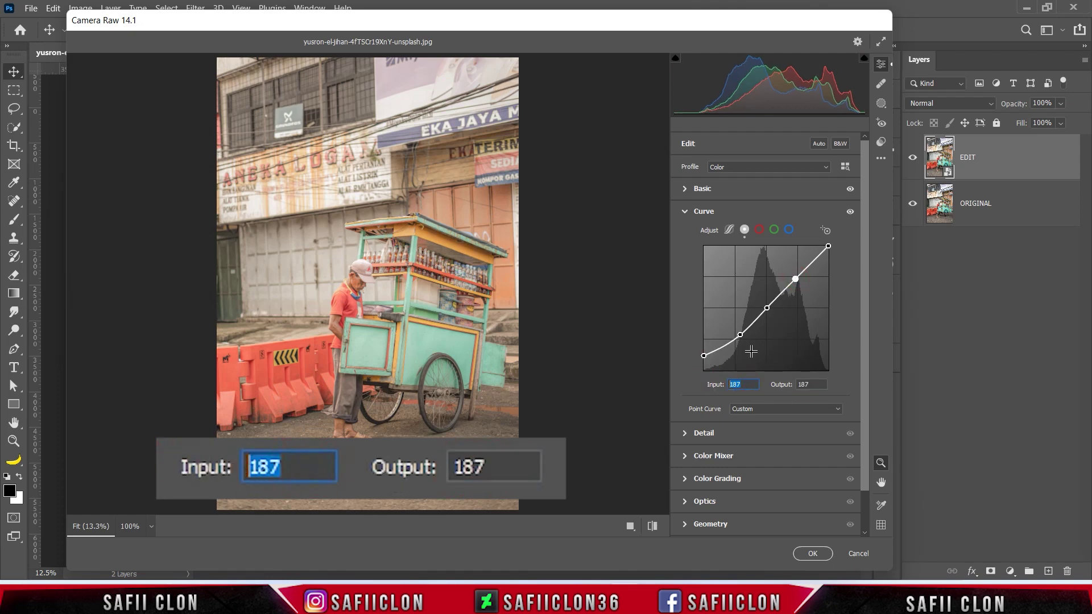
type("187")
key("Tab")
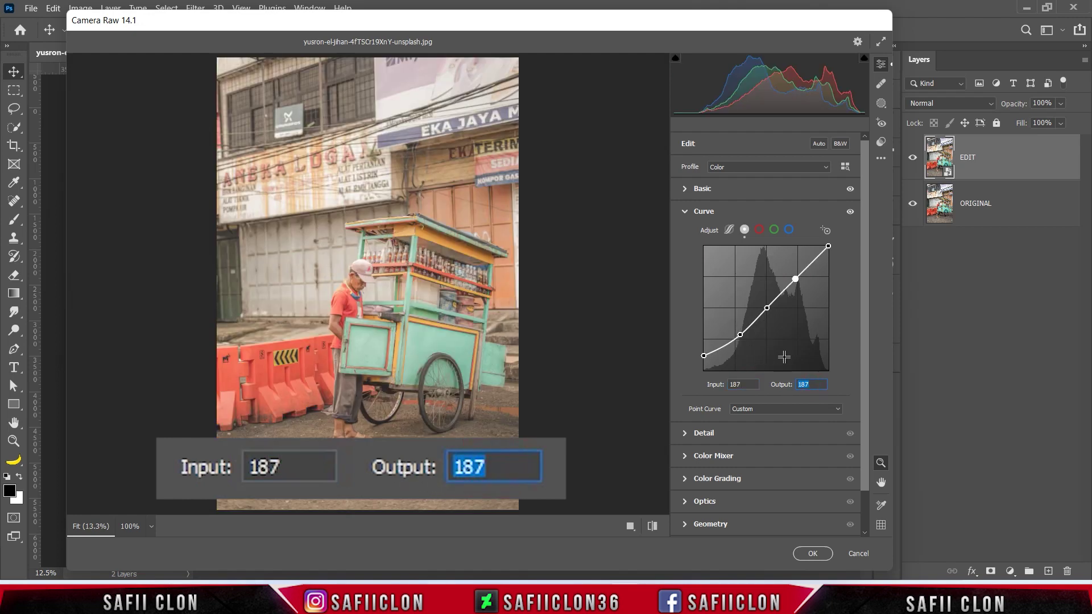
type("183")
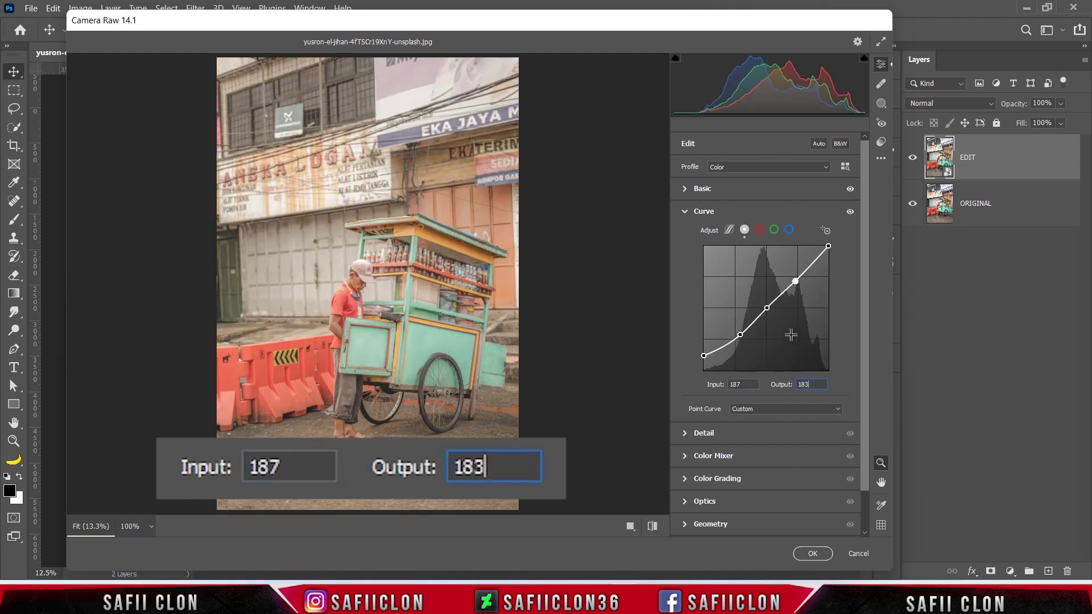
Step: On the red channel curve, add a midpoint at input 118
left_click(759, 229)
left_click(765, 307)
type("118")
left_click(811, 382)
Step: Set the red midpoint output to 121 and add a red shadow point at 83→62
type("121")
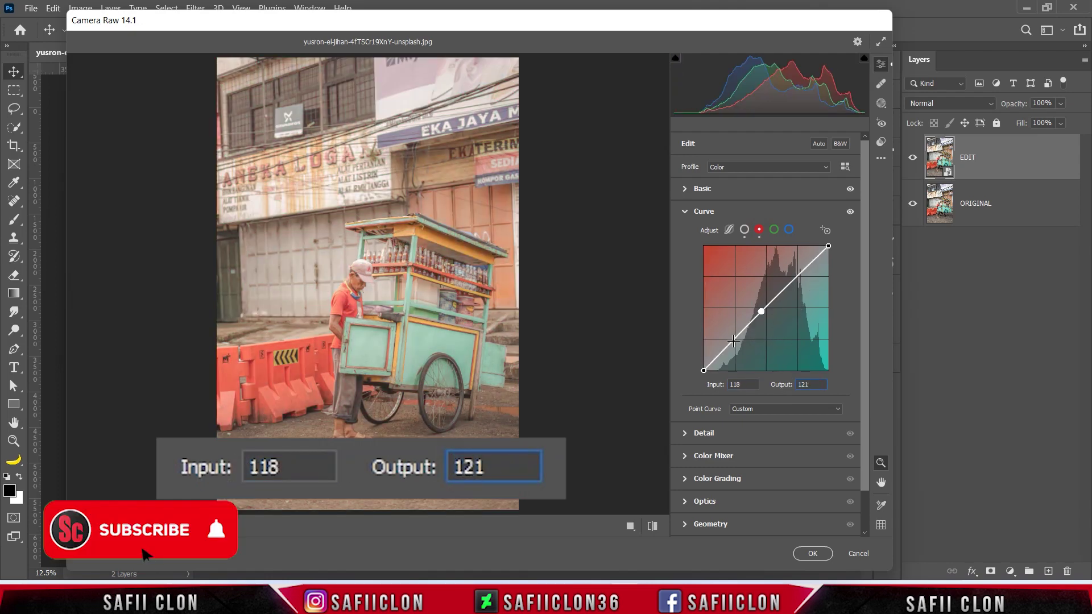
left_click(733, 341)
left_click(743, 385)
type("83")
left_click(799, 385)
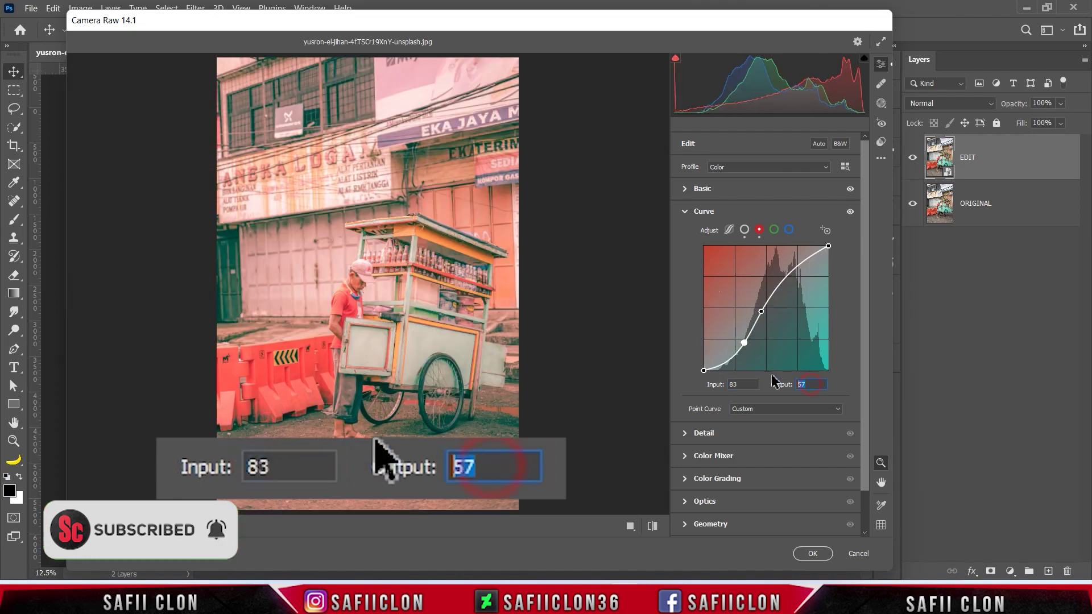
type("62")
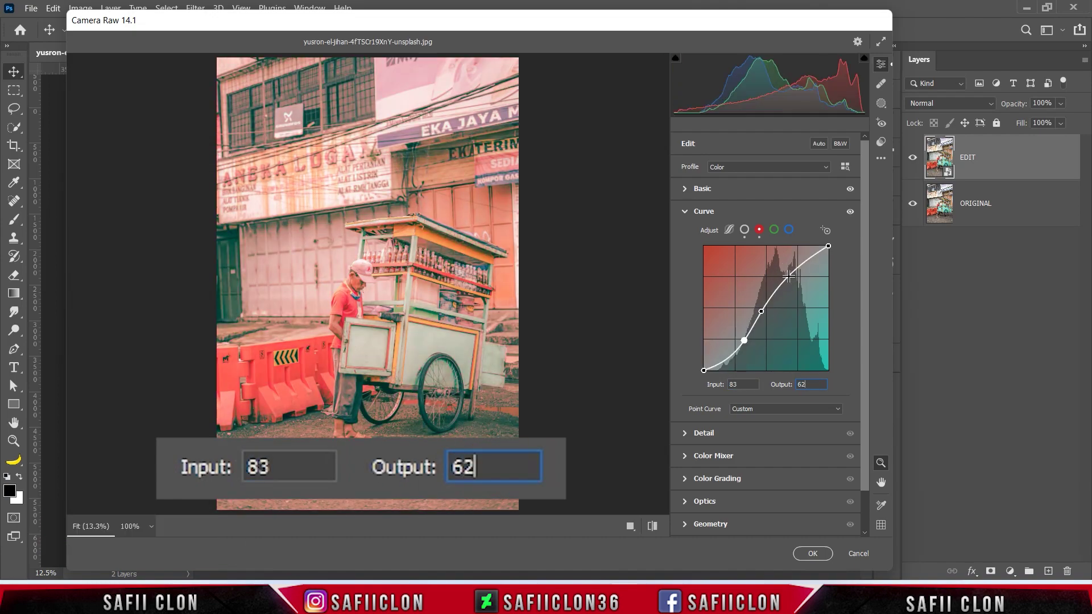
Step: Add a red highlight point at 187→200 and lower the red top endpoint to 242
left_click(788, 275)
left_click(740, 384)
type("18")
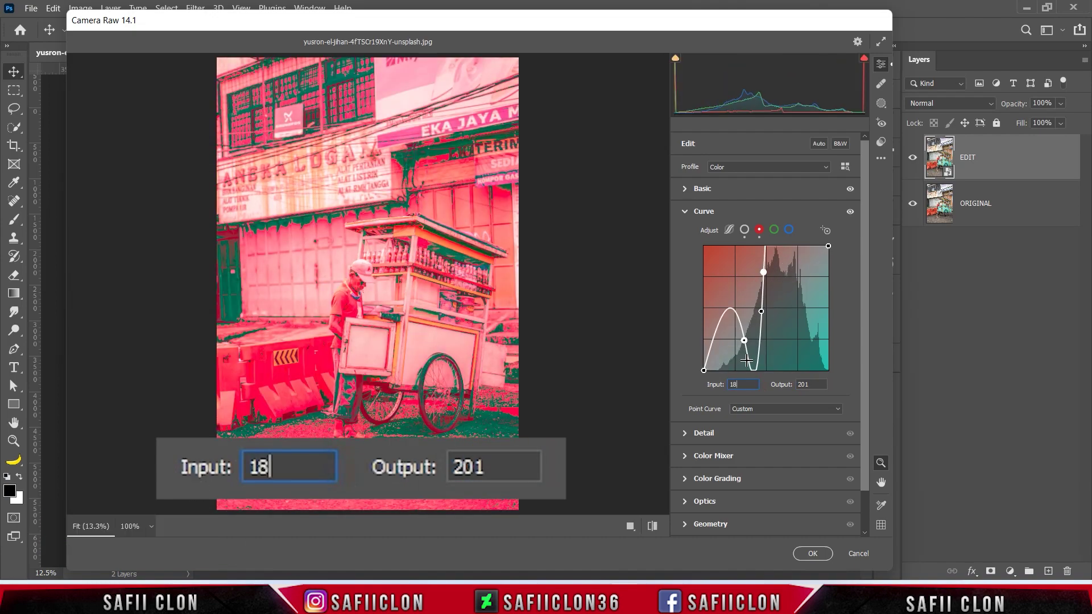
type("7")
double_click(812, 384)
type("200")
left_click(828, 248)
double_click(801, 385)
type("242")
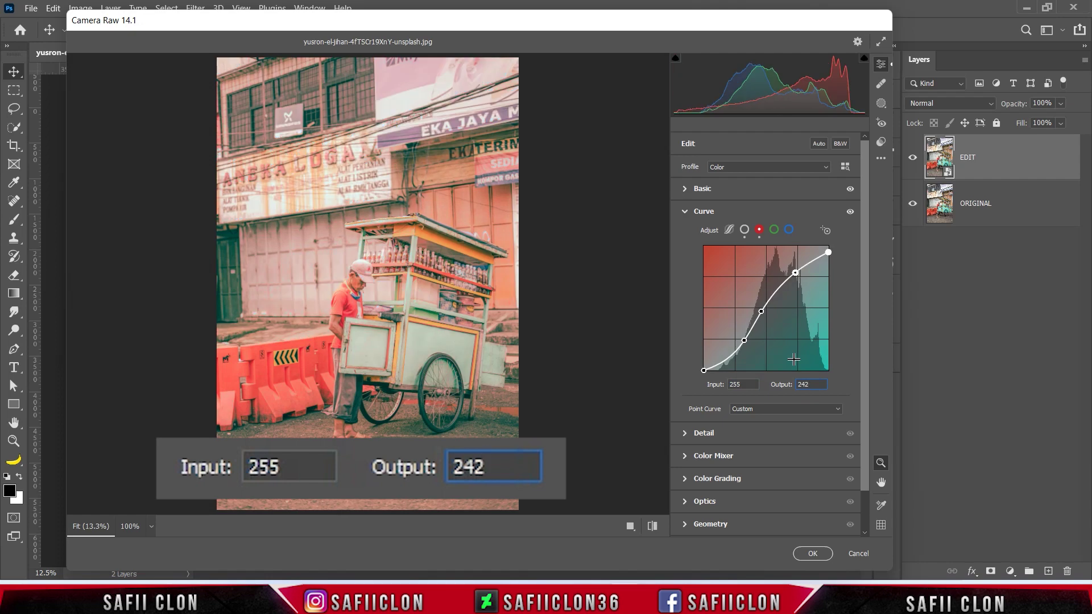
Step: On the green channel curve, add a midpoint at 115→120
left_click(774, 230)
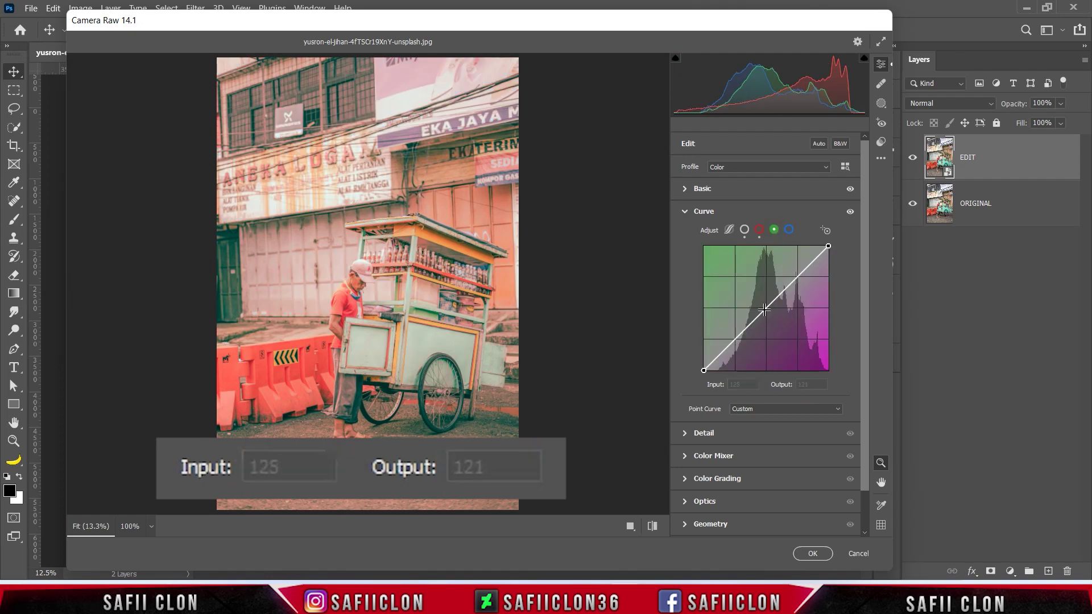
left_click(764, 309)
double_click(742, 384)
type("11")
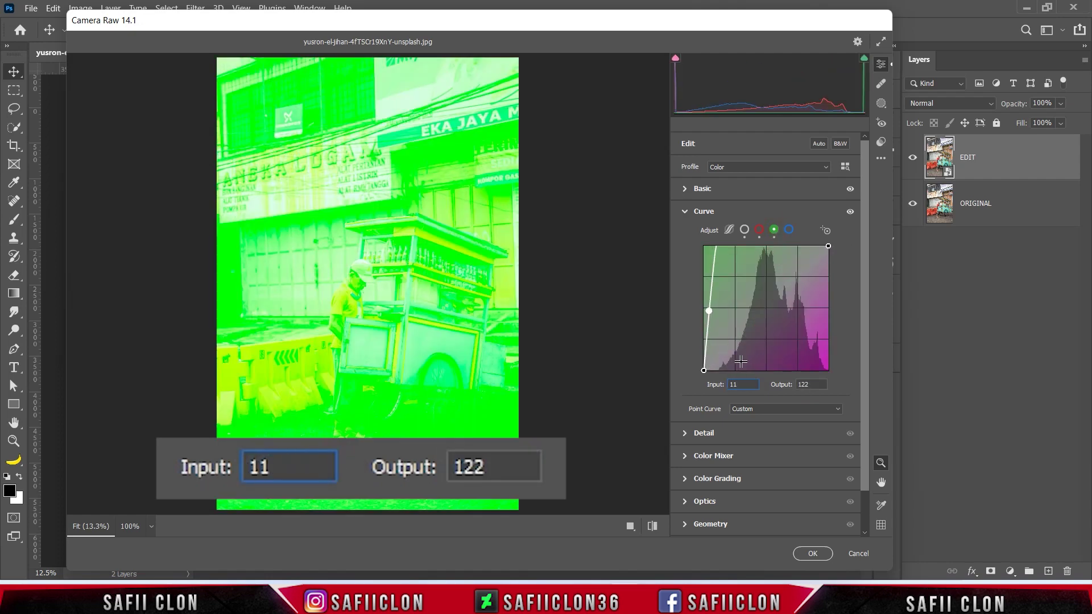
type("5")
key("Tab")
key("BackSpace")
type("0")
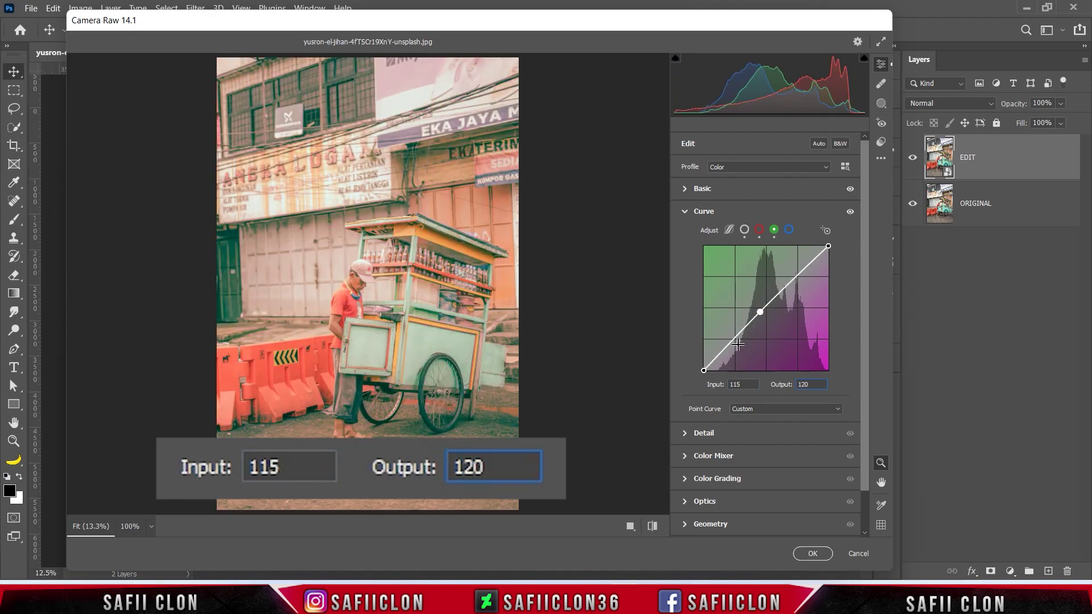
Step: Add a green shadow point at 78→59 and lift the green black point to 0→19
left_click(732, 338)
double_click(740, 385)
type("78")
double_click(808, 385)
type("59")
left_click_drag(703, 370, 704, 370)
double_click(758, 381)
type("0")
double_click(807, 384)
type("19")
Step: Add a green highlight point at 178→200 and set the green top endpoint to 255→252
left_click(788, 276)
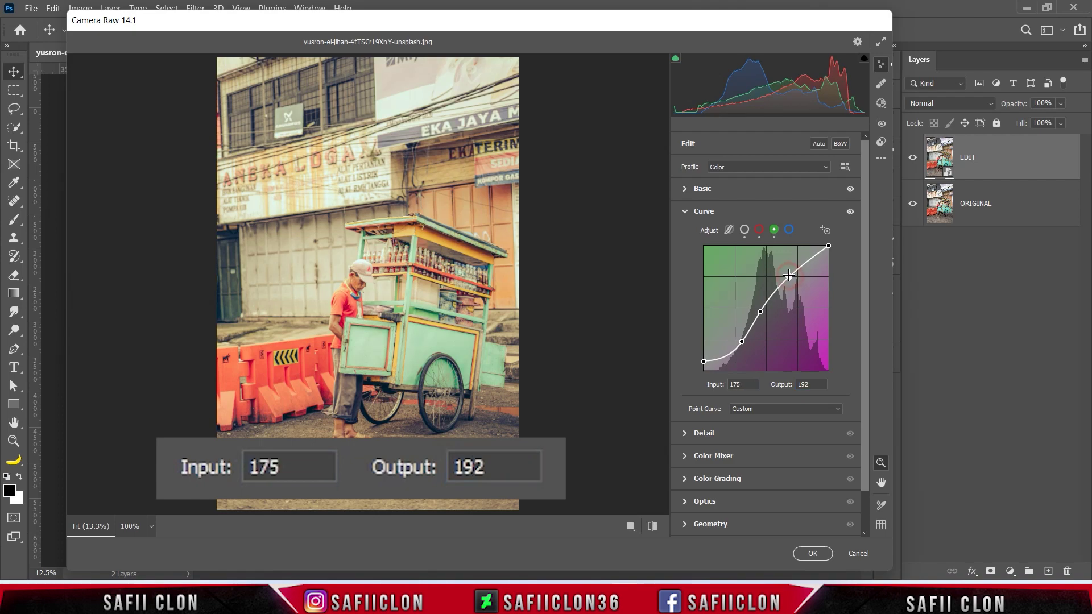
double_click(746, 385)
type("178")
double_click(799, 385)
type("200")
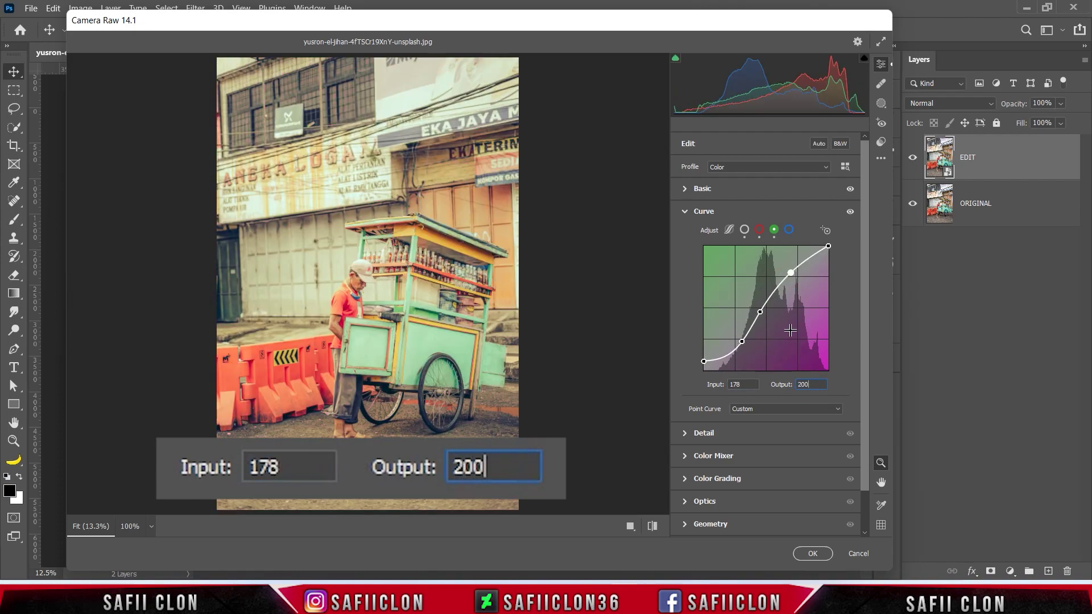
left_click(828, 246)
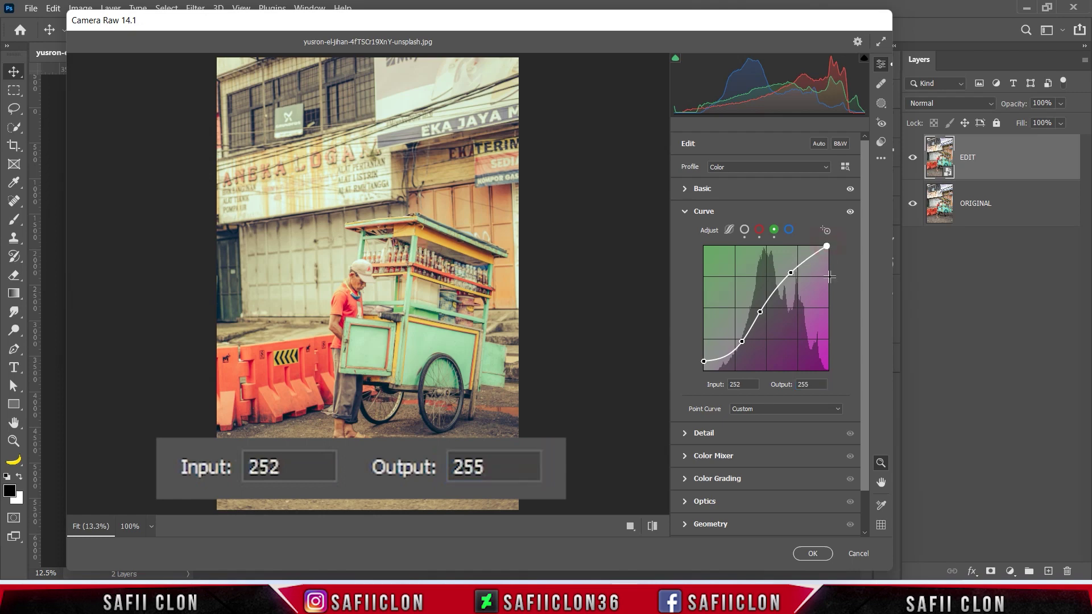
double_click(741, 384)
type("255")
double_click(810, 384)
type("252")
left_click(788, 229)
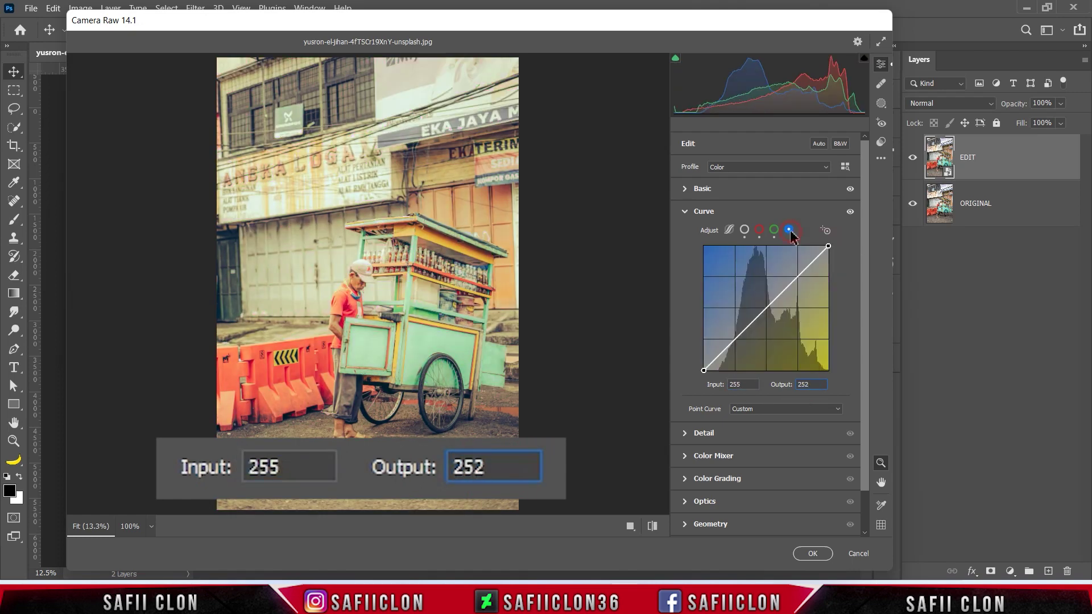
Step: Add blue curve points at 115→120 and 69→56
left_click(763, 307)
double_click(742, 384)
type("115")
double_click(812, 384)
type("120")
left_click(732, 340)
double_click(742, 384)
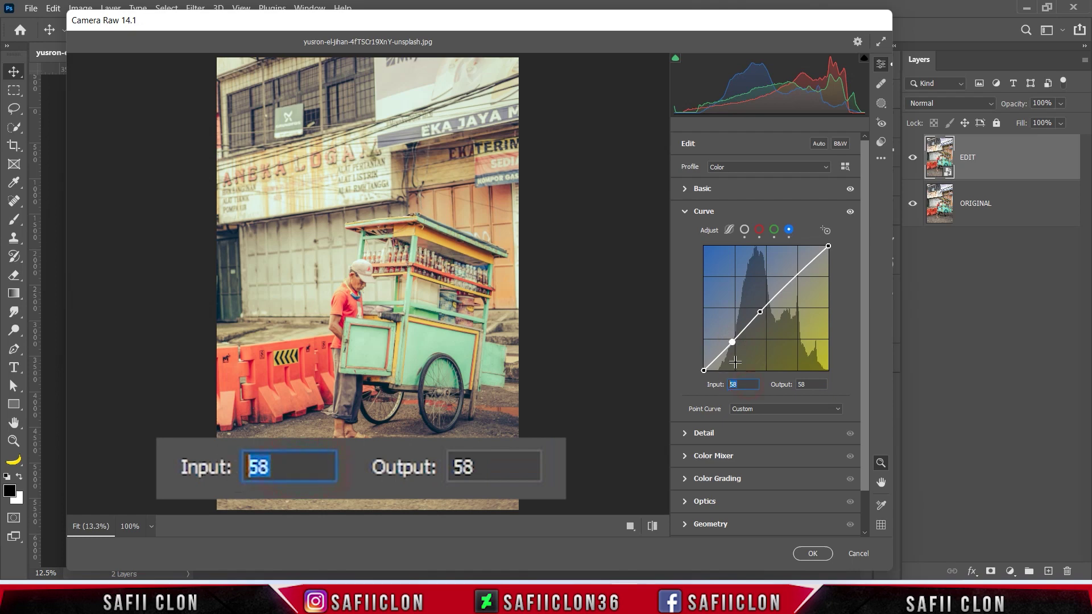
type("69")
double_click(812, 385)
type("56")
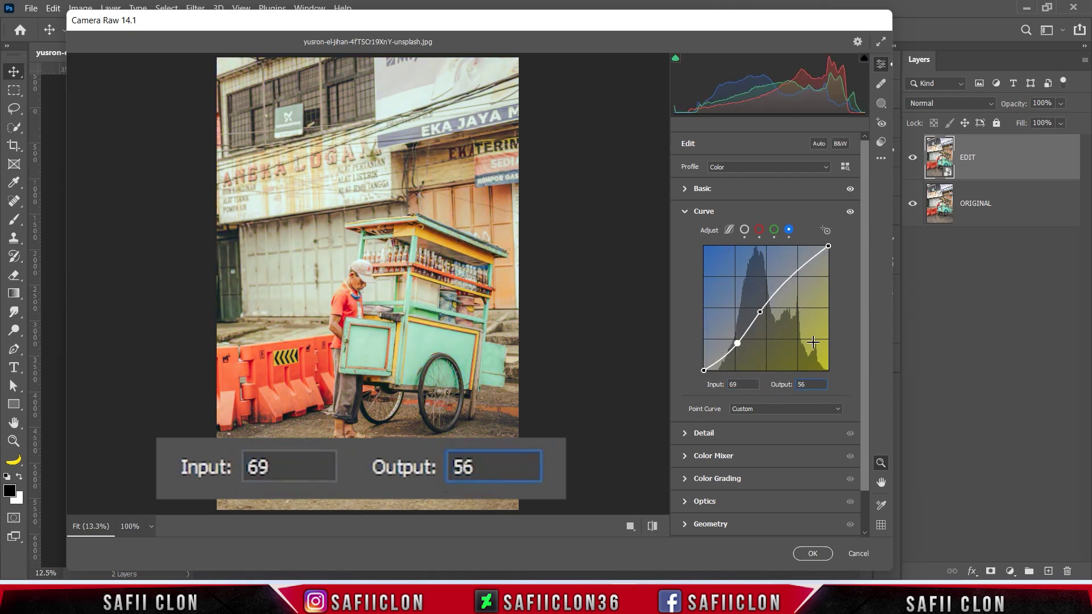
Step: Add a blue highlight point at 178→206
left_click(794, 275)
double_click(742, 384)
type("178")
double_click(819, 381)
type("06")
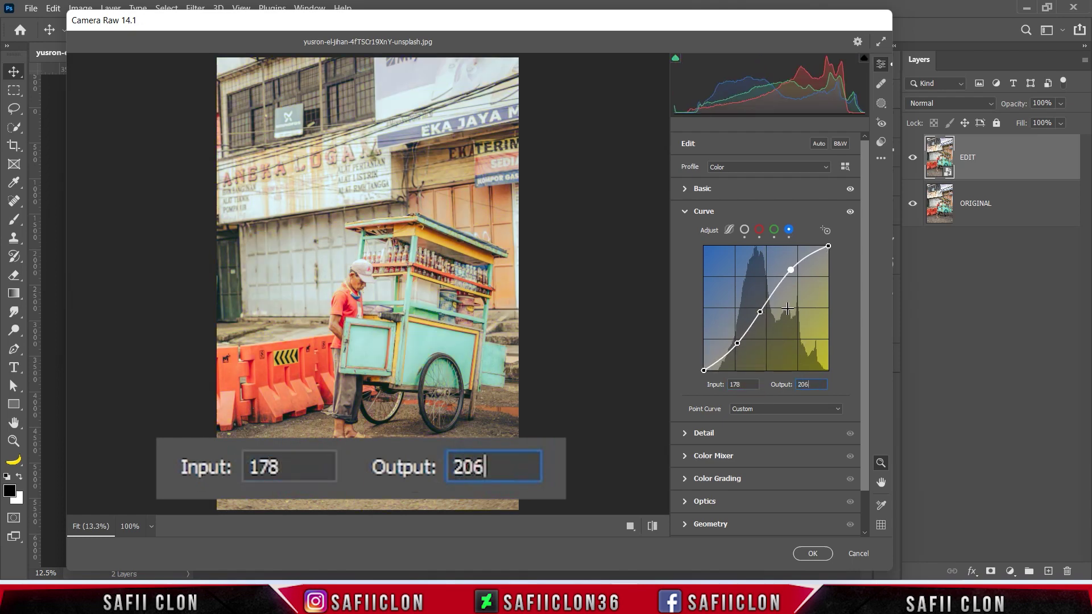
Step: Toggle the curves off to compare, then expand the Detail section
left_click(851, 212)
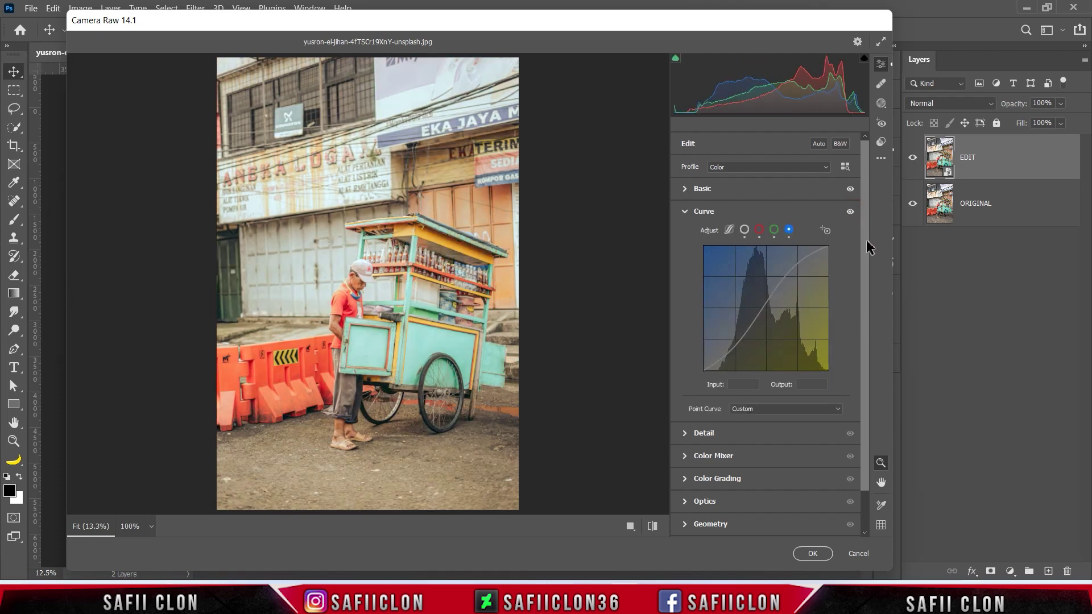
scroll(869, 285, "down", 1)
left_click(722, 390)
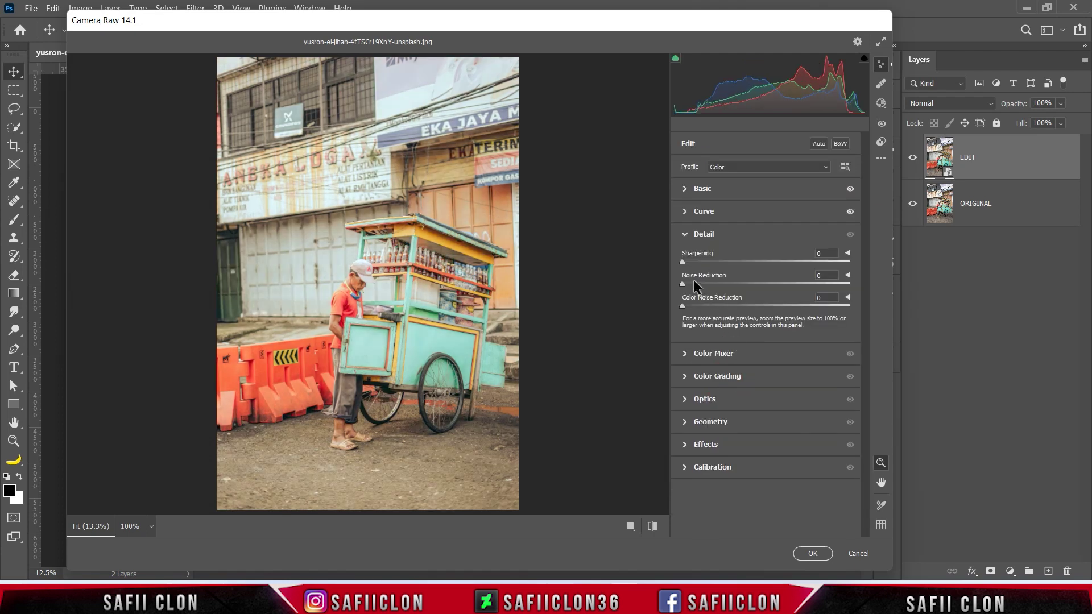
Step: Set Sharpening to 44, Noise Reduction to 10 and Color Noise Reduction to 1
left_click_drag(684, 261, 761, 263)
left_click(733, 263)
left_click_drag(682, 283, 699, 283)
left_click_drag(683, 306, 686, 306)
Step: In Color Mixer Hue, shift Reds to +18, warm Yellows, and set Greens to -1
left_click(733, 354)
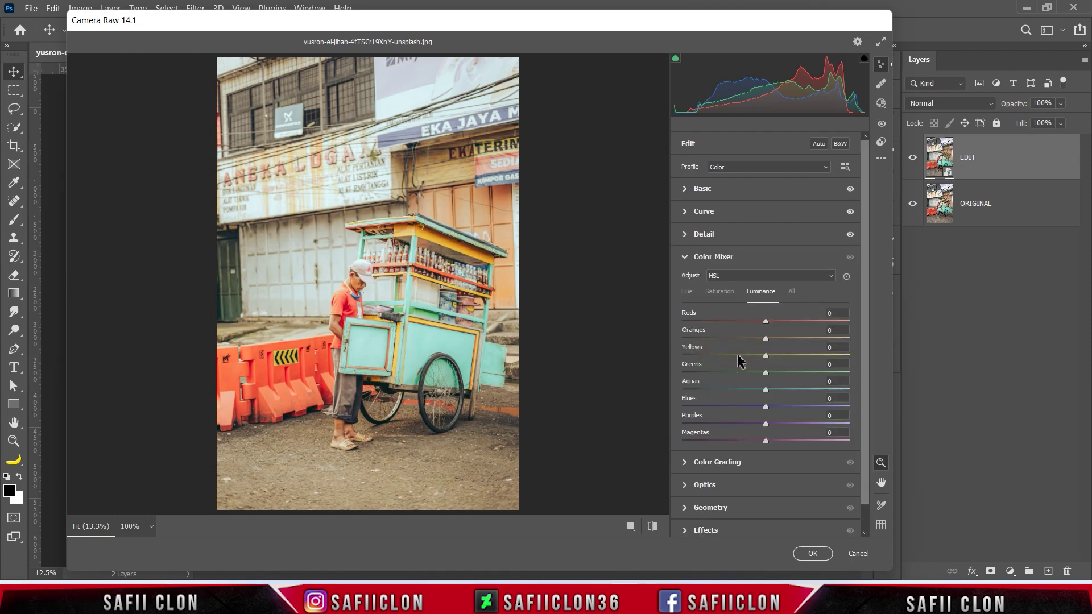
left_click(686, 291)
mouse_move(766, 322)
left_mouse_down()
mouse_move(845, 324)
mouse_move(780, 323)
mouse_move(757, 340)
left_mouse_up()
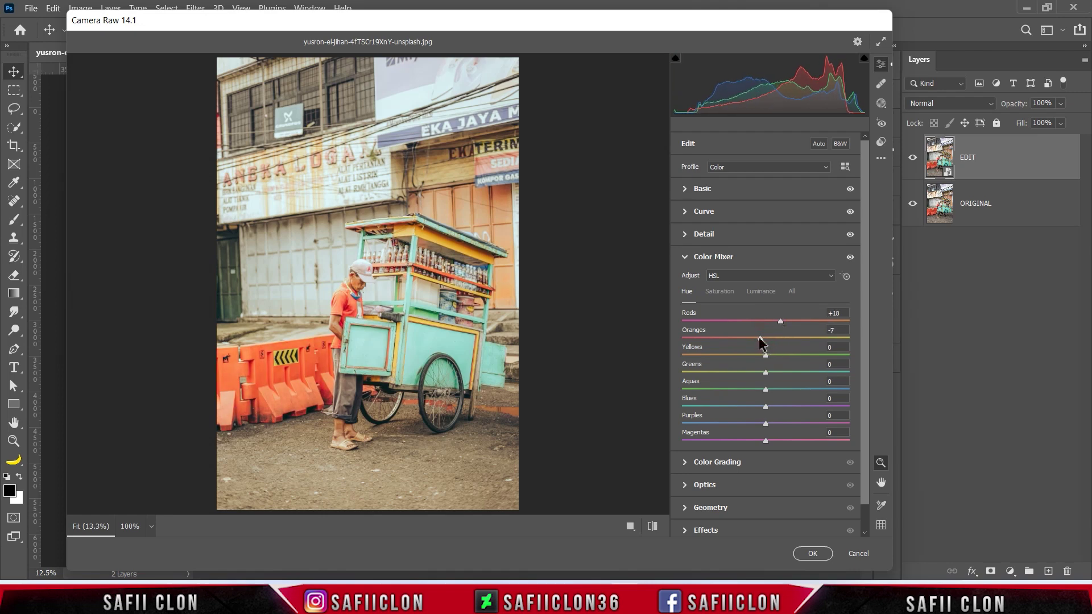
left_click_drag(766, 355, 780, 355)
mouse_move(765, 373)
left_mouse_down()
mouse_move(758, 390)
mouse_move(783, 389)
left_mouse_up()
Step: Set Color Mixer saturation: Reds -22, Oranges -29, Aquas -54, Blues -46, Purples -31, Magentas -18
left_click(718, 292)
mouse_move(763, 323)
left_mouse_down()
mouse_move(719, 322)
mouse_move(742, 322)
left_mouse_up()
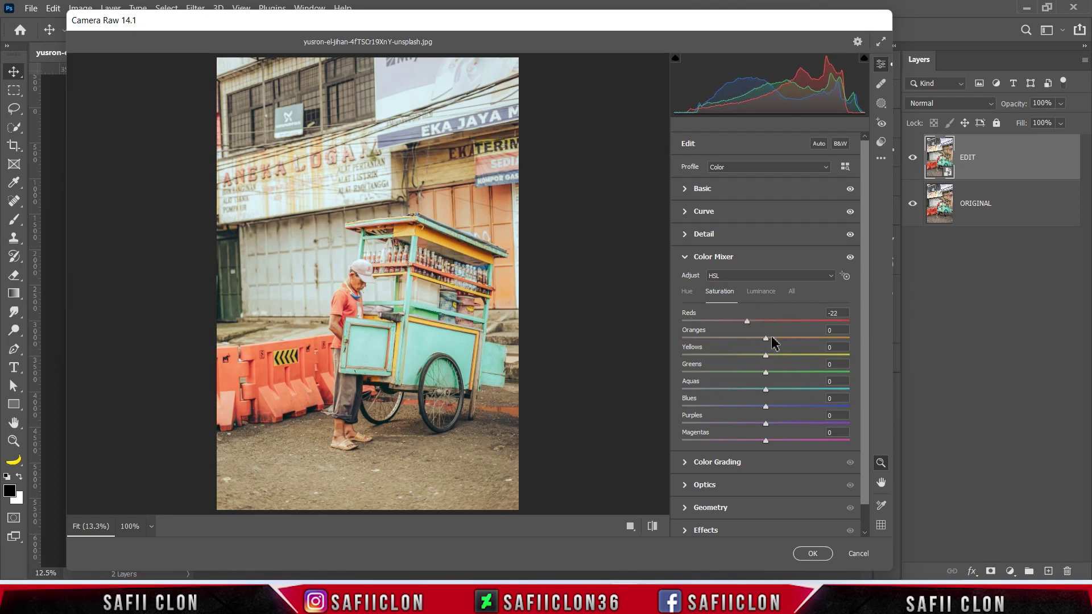
mouse_move(765, 340)
left_mouse_down()
mouse_move(724, 340)
mouse_move(755, 356)
left_mouse_up()
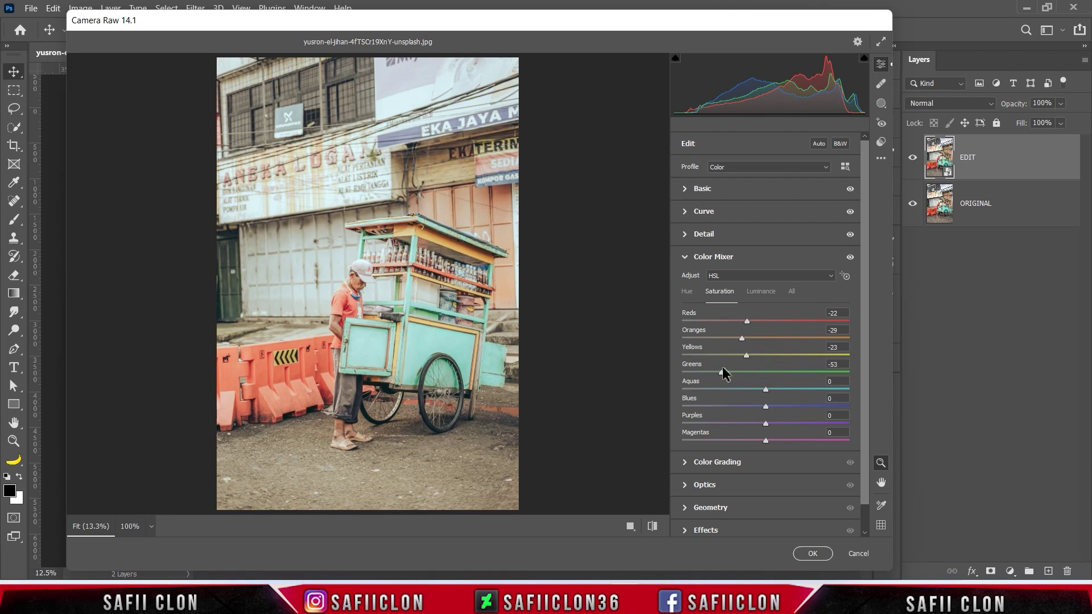
left_click_drag(765, 389, 723, 388)
mouse_move(764, 408)
left_mouse_down()
mouse_move(737, 407)
mouse_move(762, 424)
mouse_move(736, 423)
left_mouse_up()
left_click_drag(765, 441, 754, 441)
left_click_drag(748, 440, 731, 406)
mouse_move(728, 390)
left_mouse_down()
mouse_move(706, 389)
mouse_move(716, 389)
left_mouse_up()
Step: Set luminance: Reds -17, Yellows +10, Greens -9, Aquas +26, Blues -7, Purples +5
left_click(762, 293)
left_click_drag(765, 320, 751, 319)
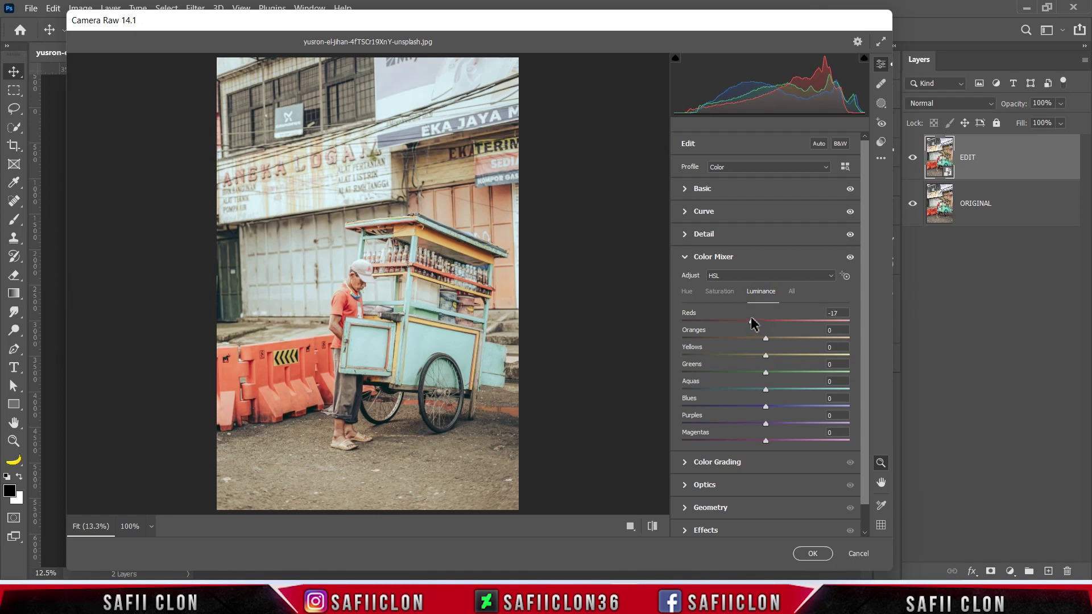
left_click_drag(766, 355, 772, 355)
left_click_drag(765, 372, 758, 372)
left_click_drag(766, 390, 789, 389)
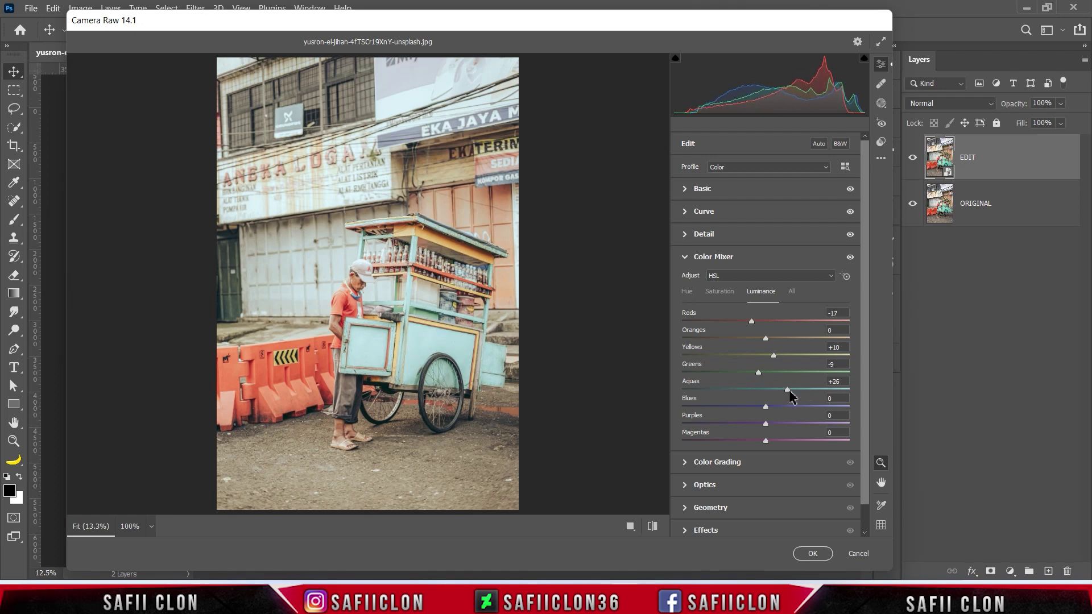
left_click_drag(765, 406, 763, 407)
left_click_drag(766, 424, 770, 440)
scroll(861, 415, "down", 1)
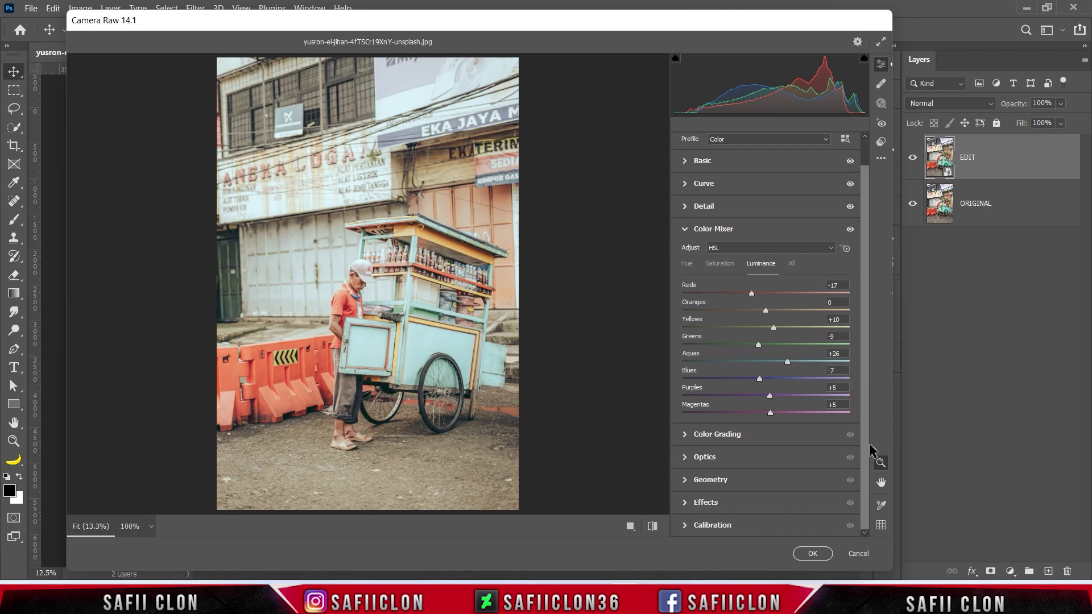
Step: Tint the shadows teal at hue 185 with saturation 19
left_click(732, 435)
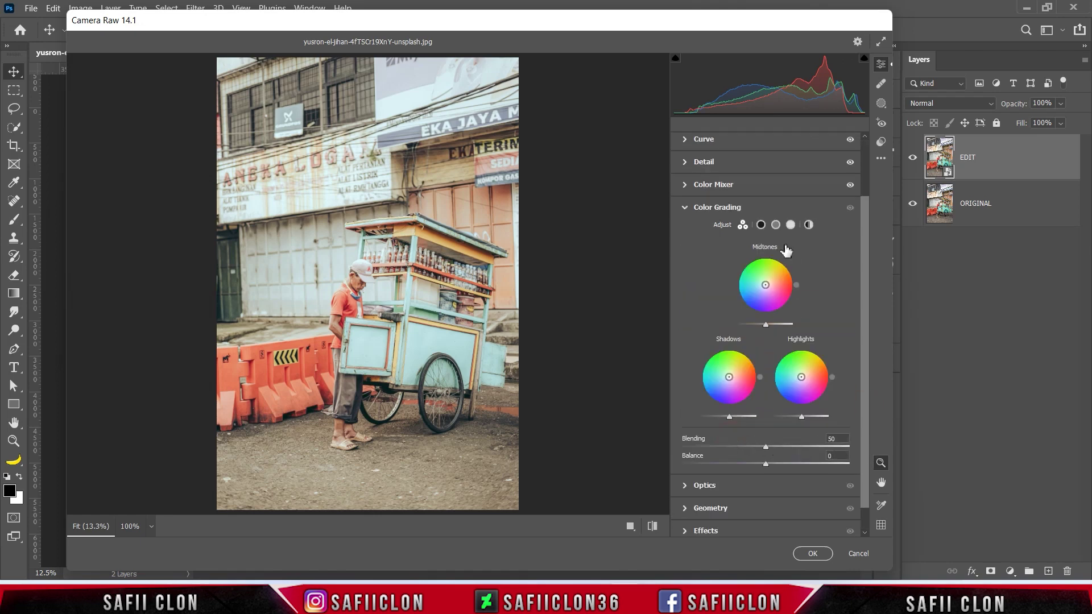
left_click(761, 225)
left_click_drag(683, 383, 772, 388)
left_click_drag(683, 400, 720, 406)
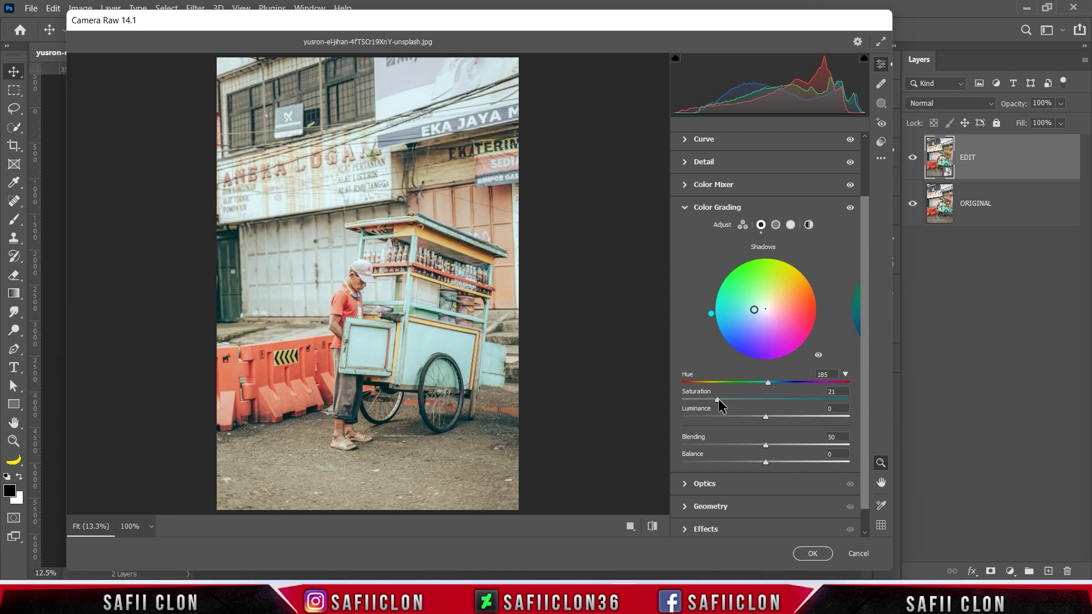
Step: Tint the midtones yellow at hue 51, saturation 17, and darken them slightly
left_click(775, 224)
mouse_move(686, 385)
left_mouse_down()
mouse_move(711, 380)
mouse_move(732, 401)
mouse_move(769, 399)
mouse_move(713, 408)
left_mouse_up()
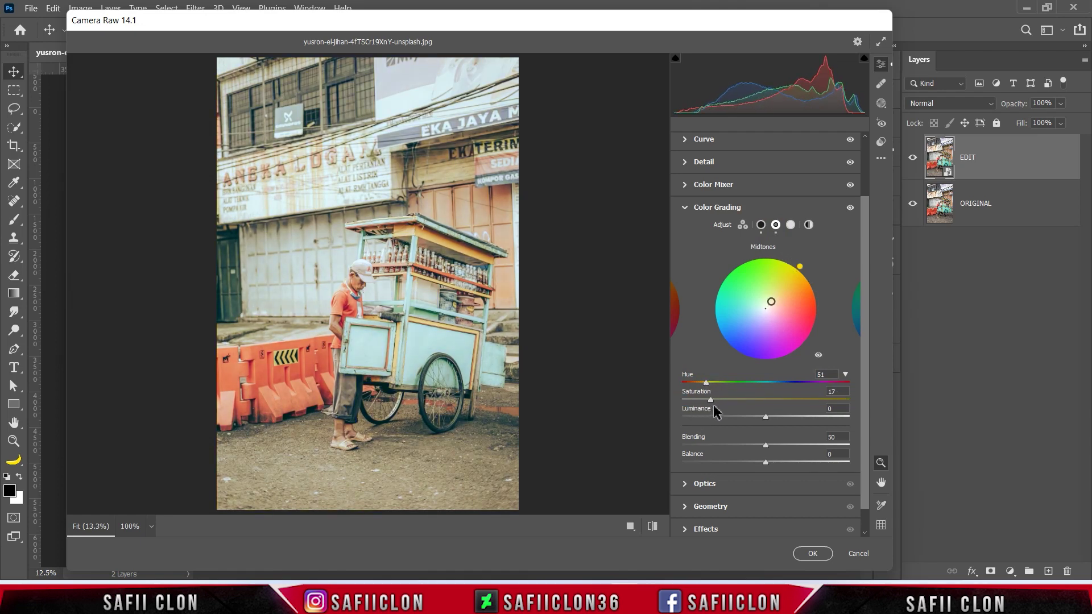
mouse_move(766, 419)
left_mouse_down()
mouse_move(731, 420)
mouse_move(753, 420)
left_mouse_up()
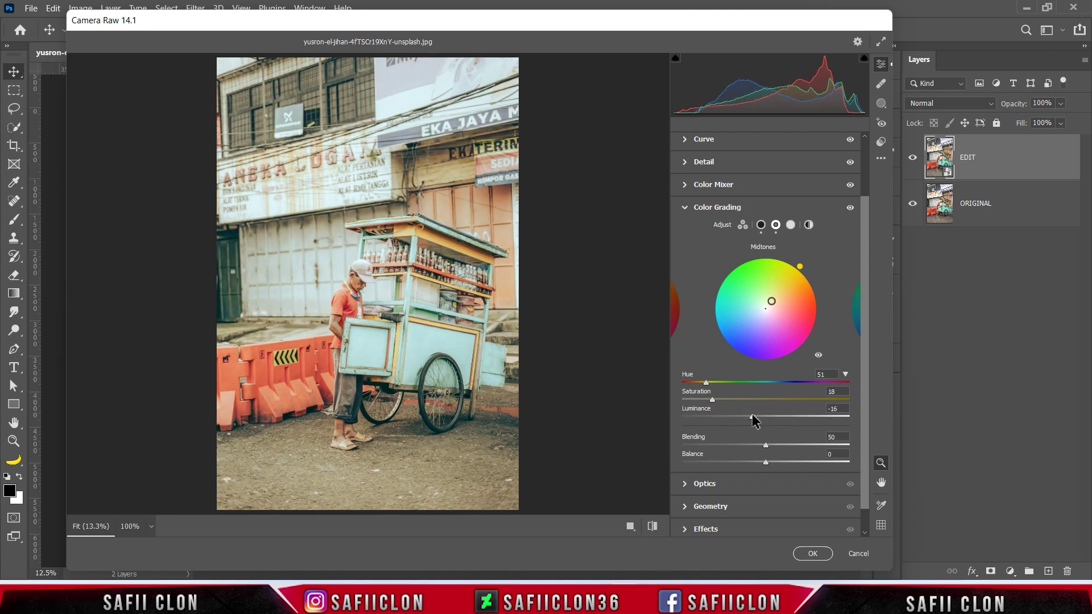
Step: Give the highlights hue 141, saturation 22 and luminance -37
left_click(790, 224)
left_click_drag(683, 383, 748, 383)
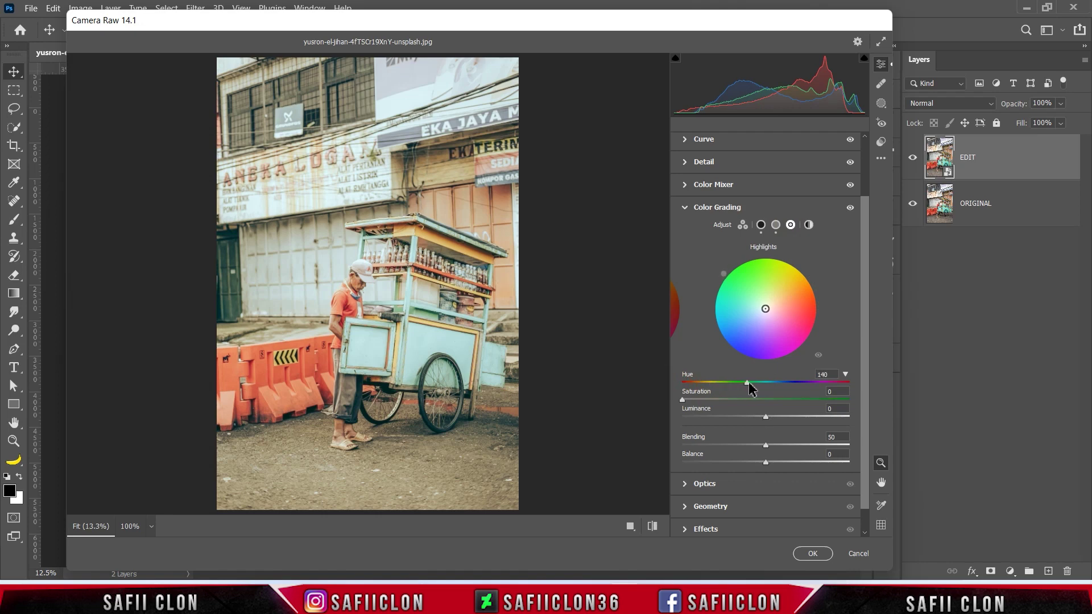
mouse_move(683, 400)
left_mouse_down()
mouse_move(709, 418)
mouse_move(719, 406)
left_mouse_up()
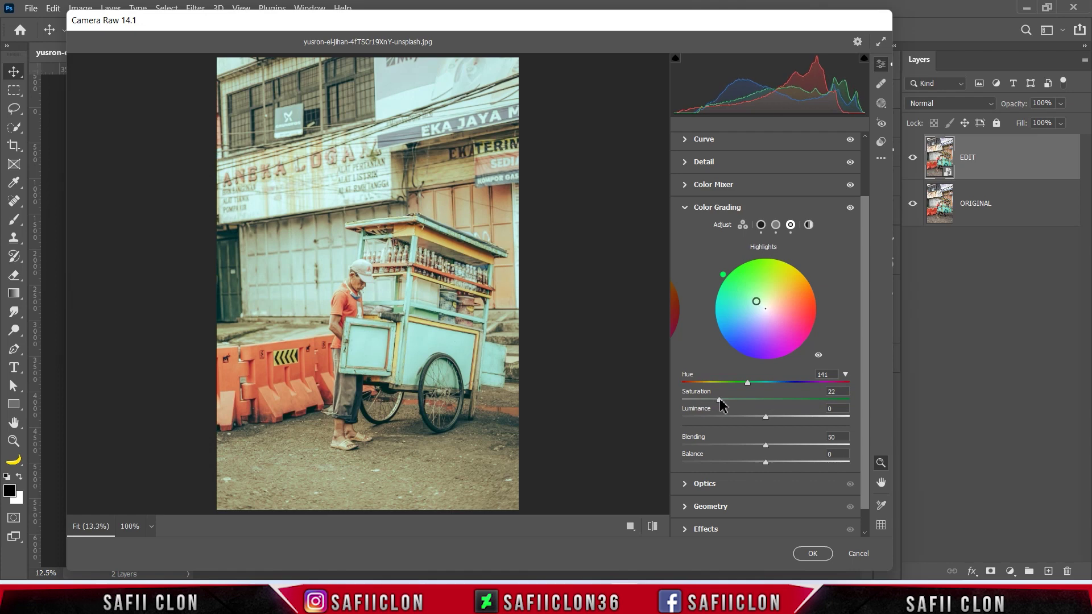
mouse_move(766, 418)
left_mouse_down()
mouse_move(724, 419)
mouse_move(733, 420)
left_mouse_up()
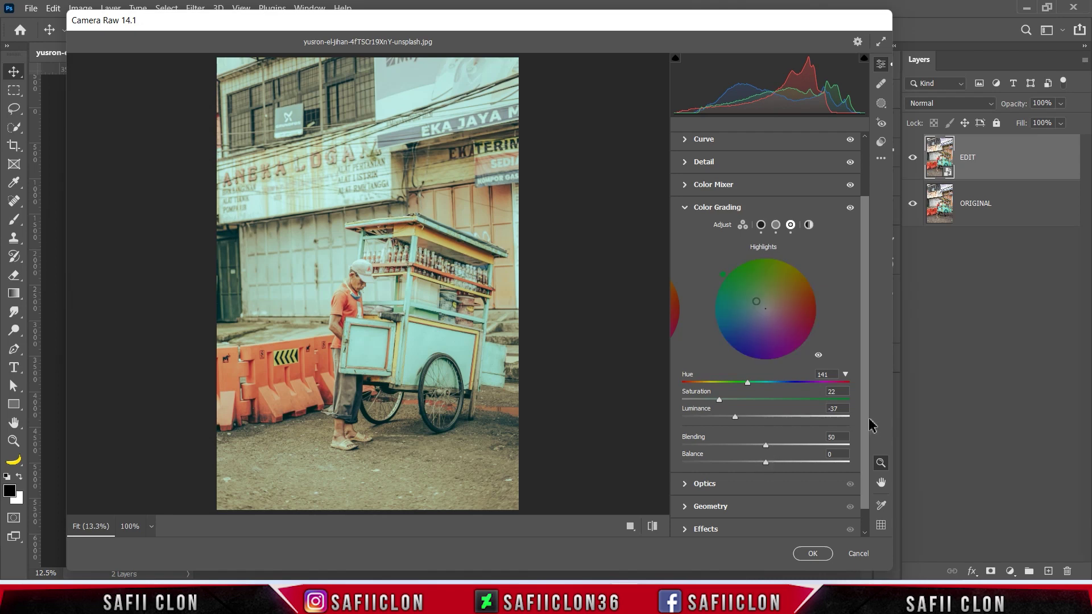
scroll(841, 455, "down", 1)
left_click(719, 503)
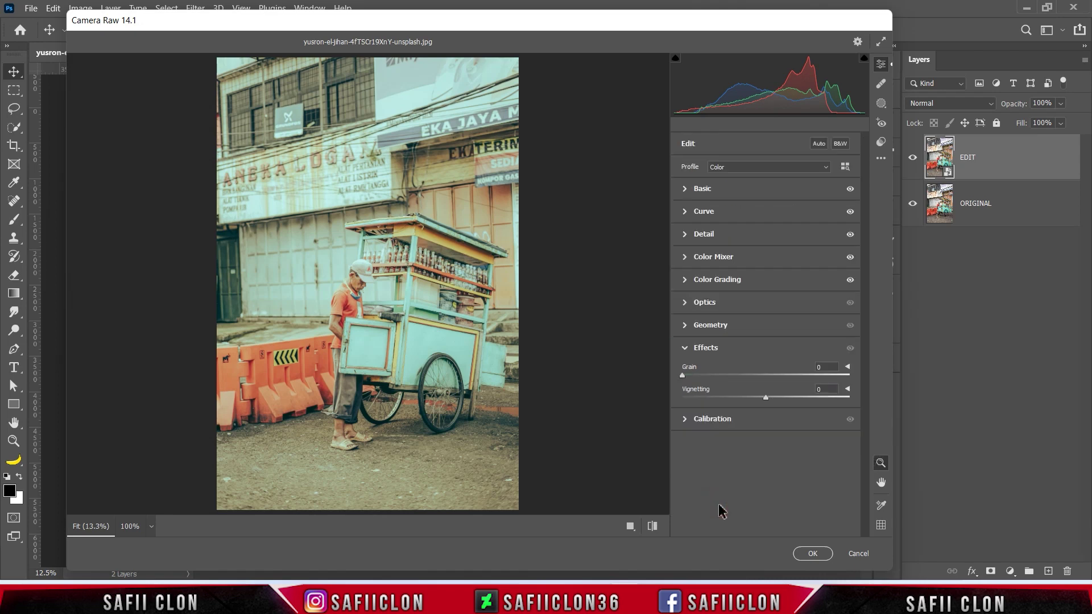
Step: Add a slight dark vignette and set the red primary to hue +20, saturation +33
left_click(762, 396)
left_click_drag(761, 398, 758, 398)
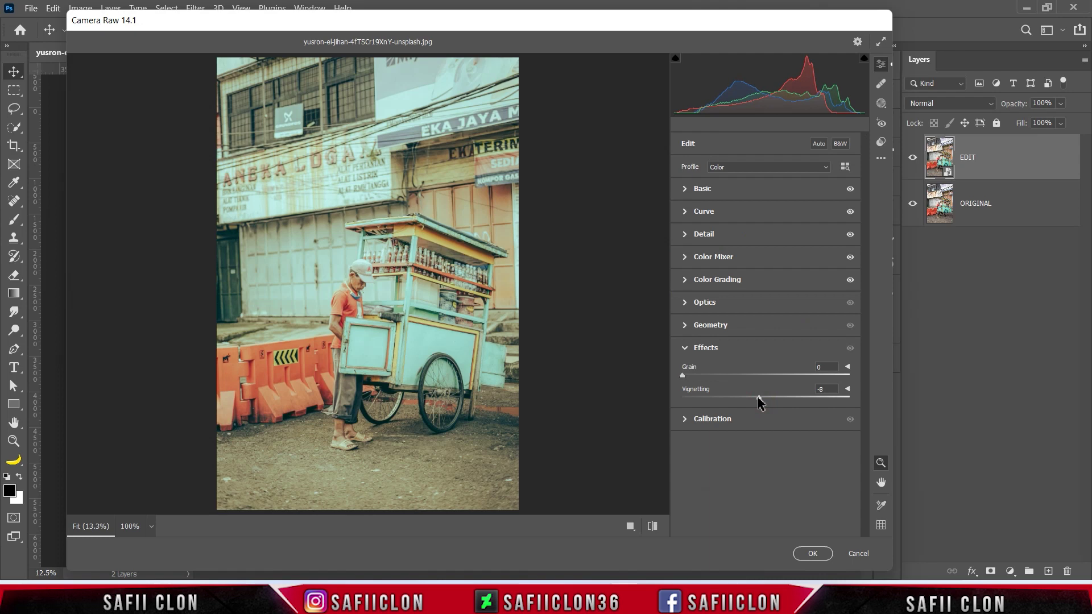
left_click(726, 421)
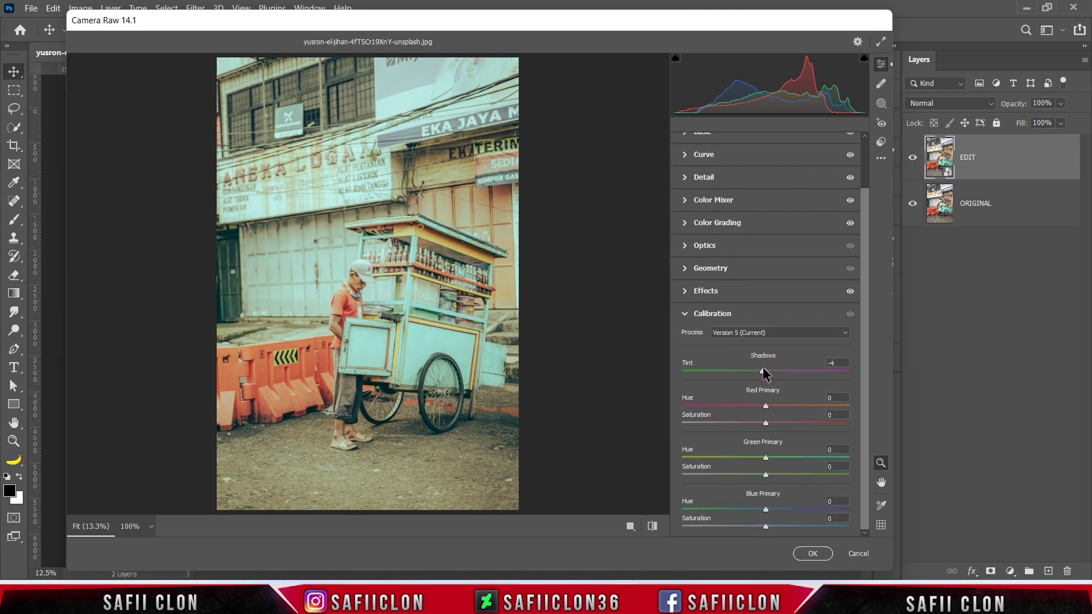
left_click_drag(765, 406, 786, 406)
left_click_drag(765, 423, 794, 426)
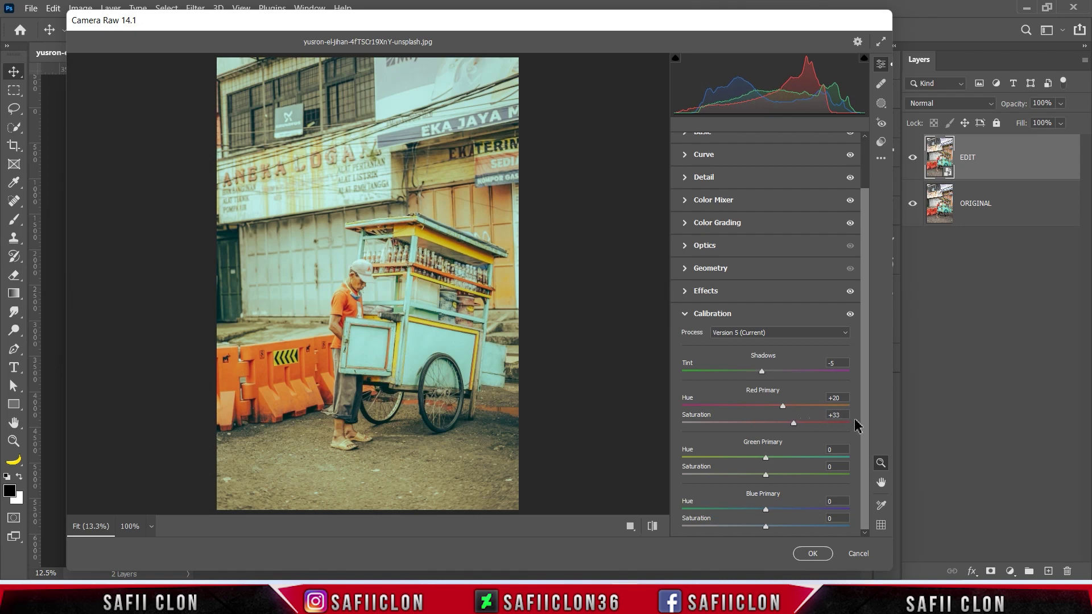
Step: Set the green primary to hue +52, saturation -16, and blue primary saturation -10
left_click_drag(766, 459, 810, 460)
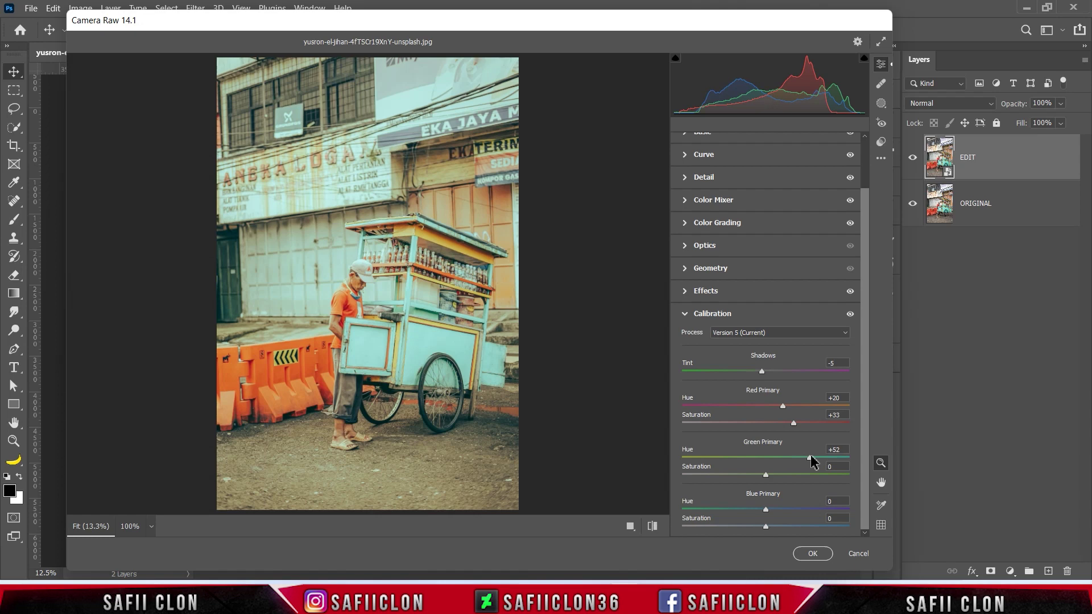
mouse_move(765, 474)
left_mouse_down()
mouse_move(803, 475)
mouse_move(751, 475)
left_mouse_up()
left_click_drag(765, 526, 758, 524)
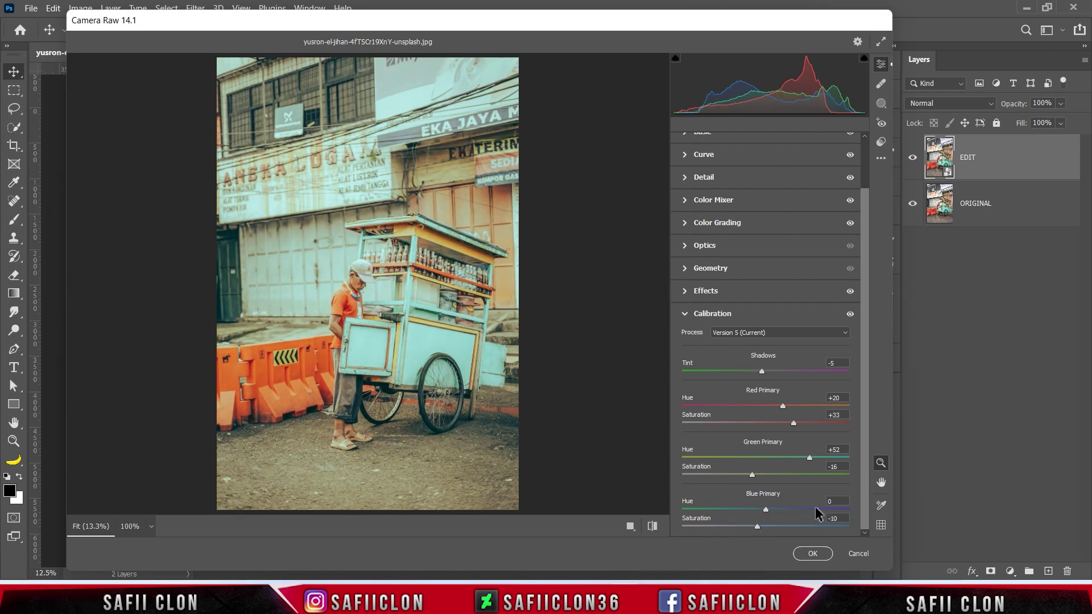
left_click_drag(868, 238, 864, 176)
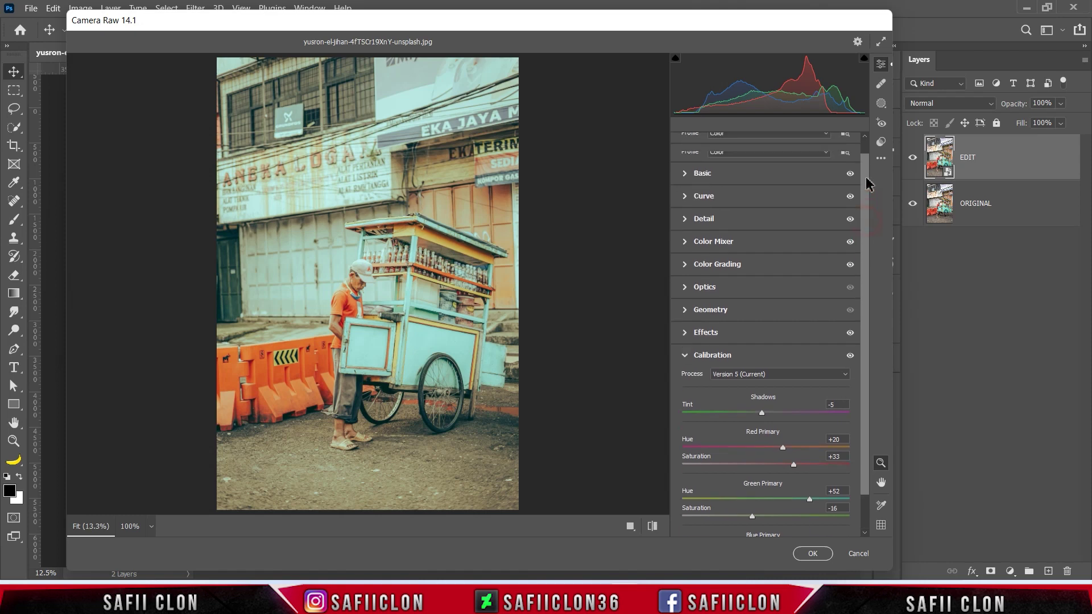
left_click(771, 169)
Step: Apply the Artistic 04 profile and raise its amount to 116
left_click(733, 205)
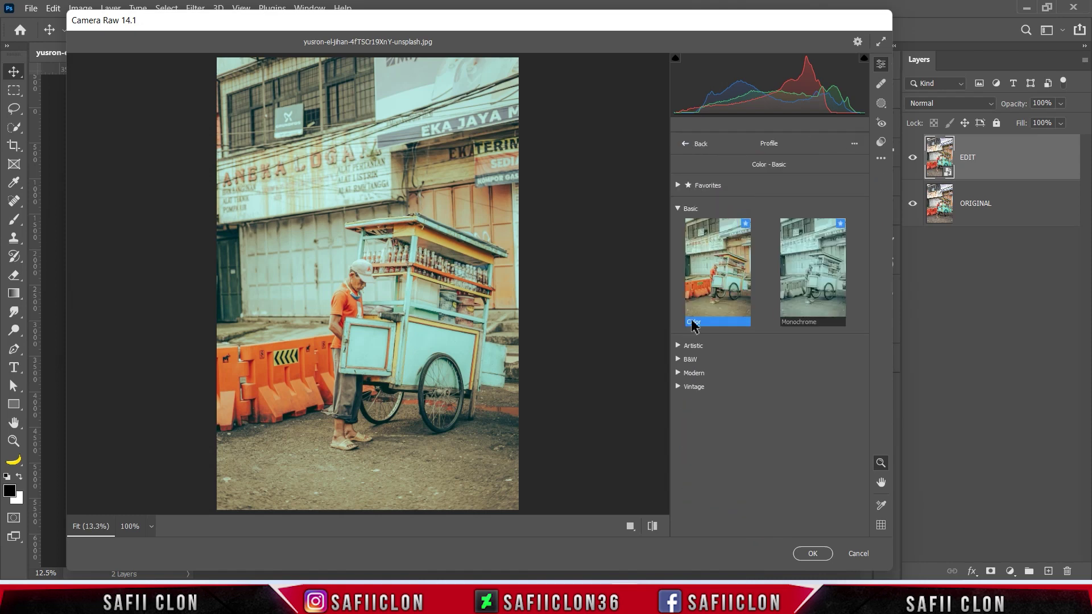
left_click(688, 346)
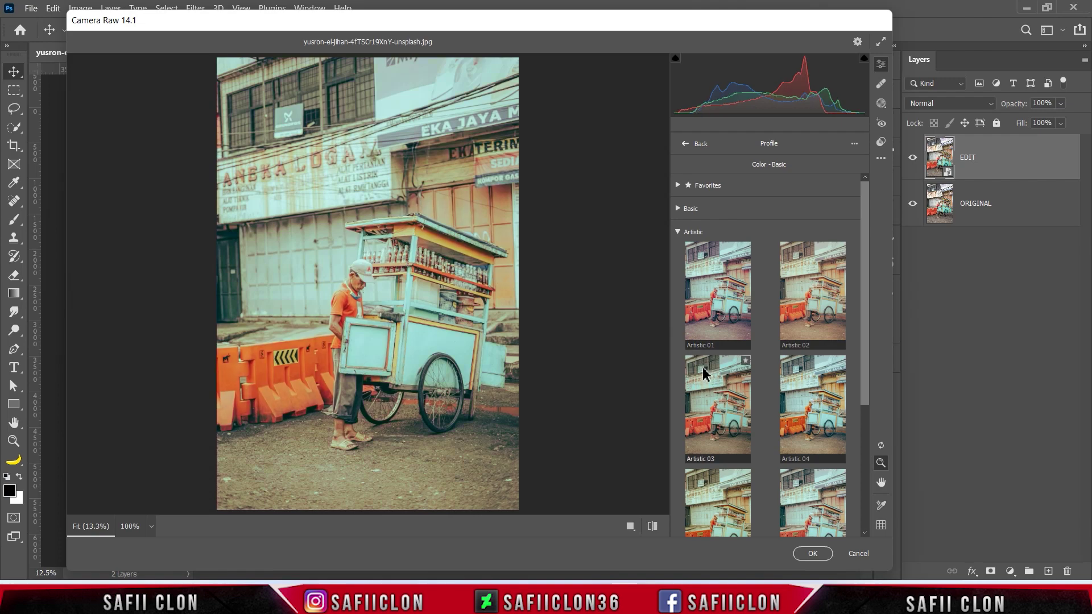
left_click(821, 406)
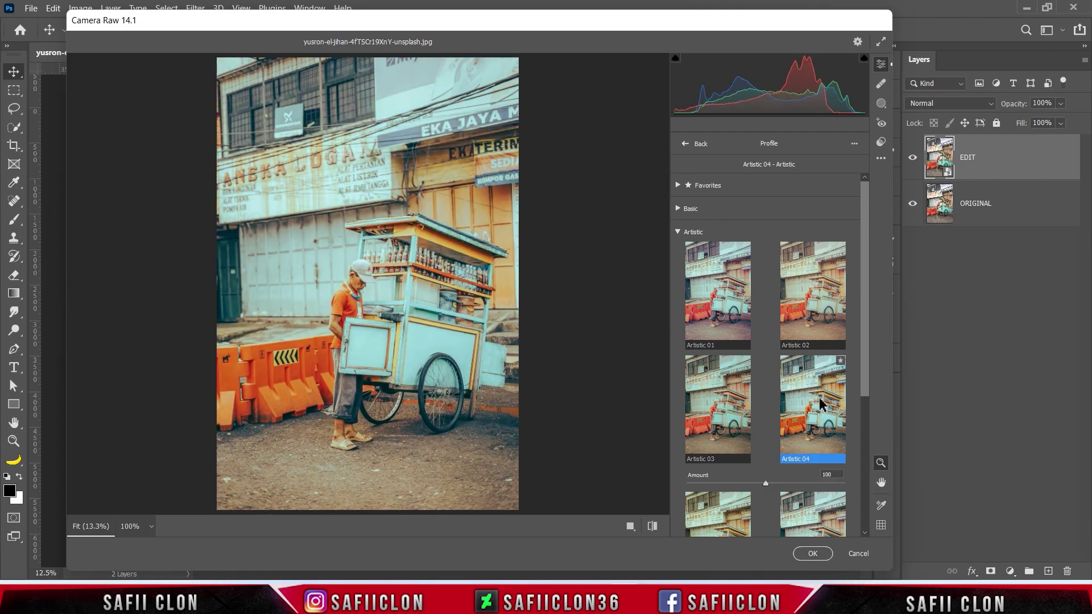
left_click_drag(766, 484, 785, 487)
Step: Cycle through the Before/After views, then commit the Camera Raw edit
left_click(685, 144)
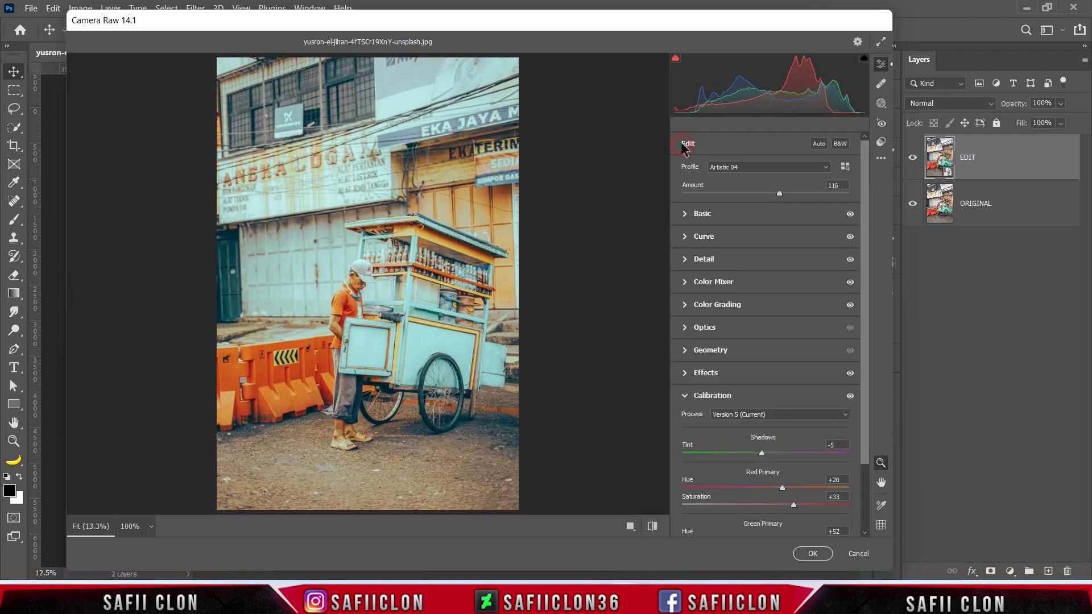
left_click(630, 526)
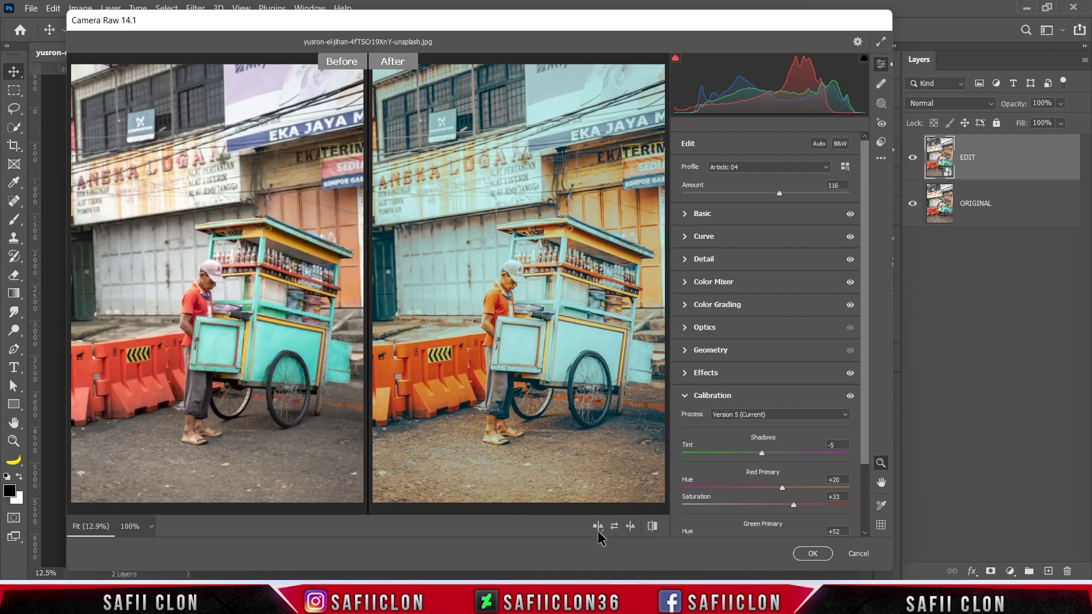
left_click(597, 528)
left_click(598, 527)
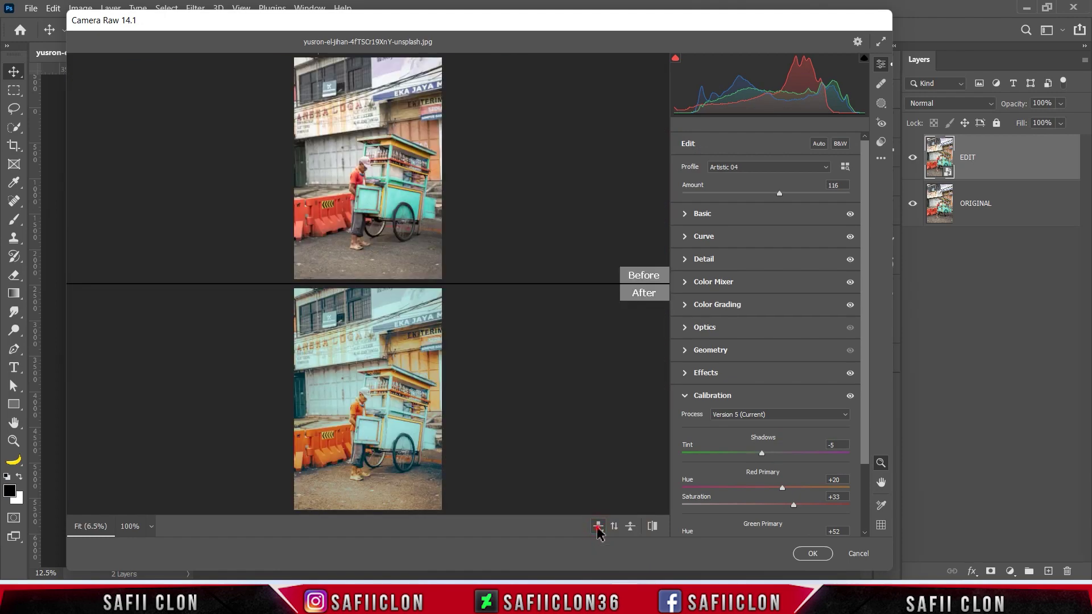
left_click(598, 527)
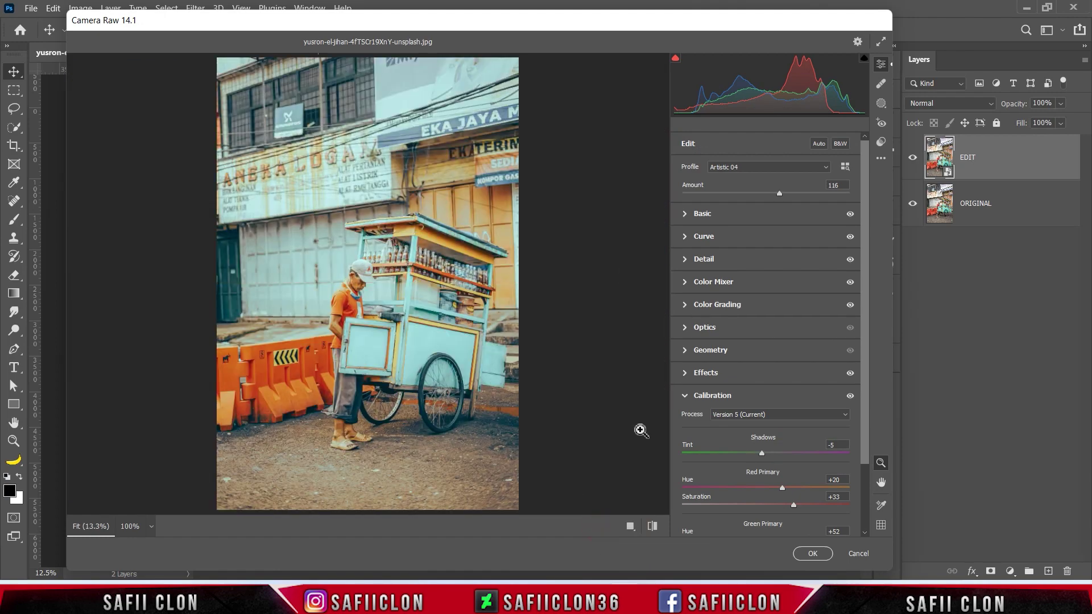
left_click(818, 552)
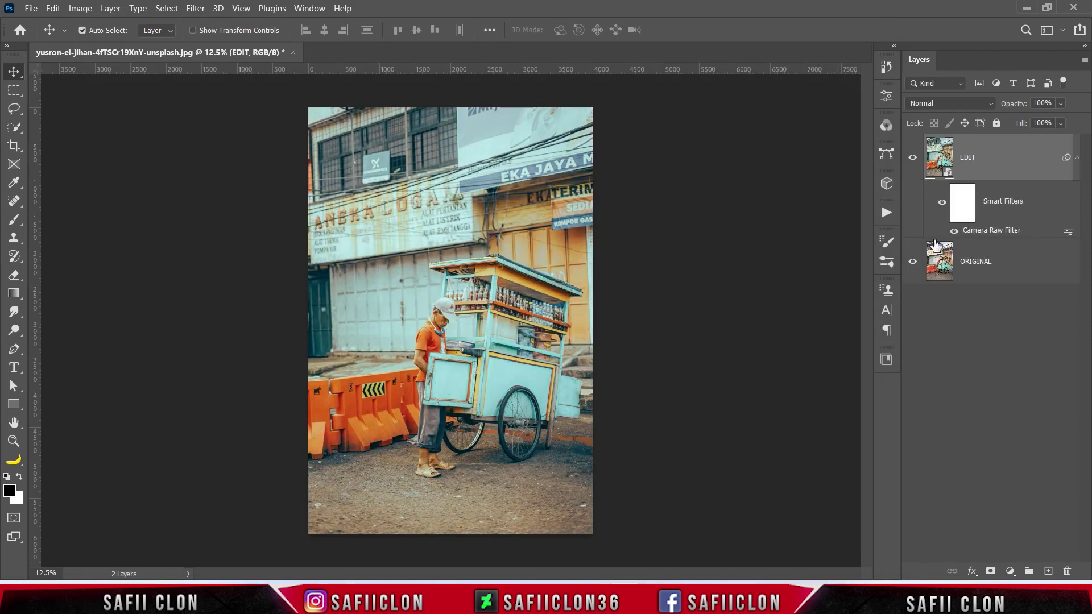
Step: Toggle EDIT's visibility to compare, then reopen its Camera Raw Filter smart filter
left_click(913, 158)
left_click(913, 158)
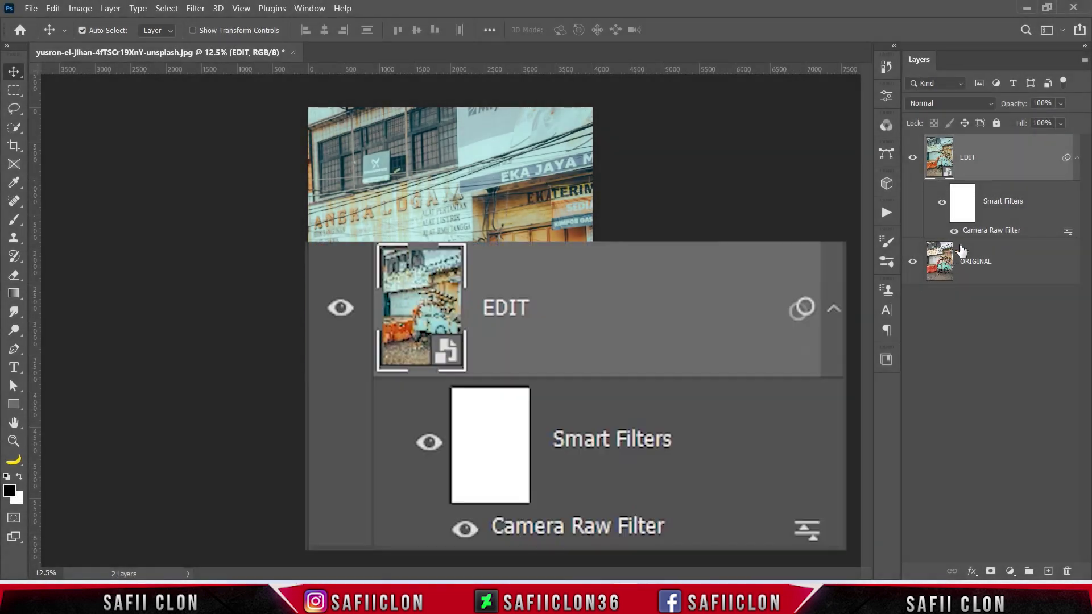
double_click(984, 229)
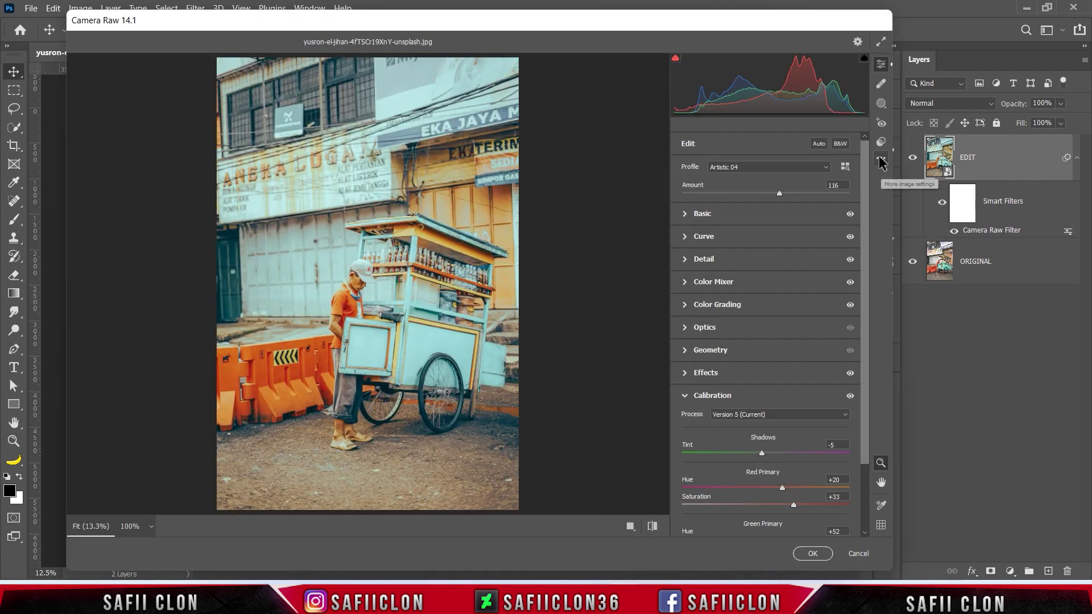
Step: Save the current Camera Raw settings as an XMP file named MKRT
left_click(881, 162)
left_click(921, 332)
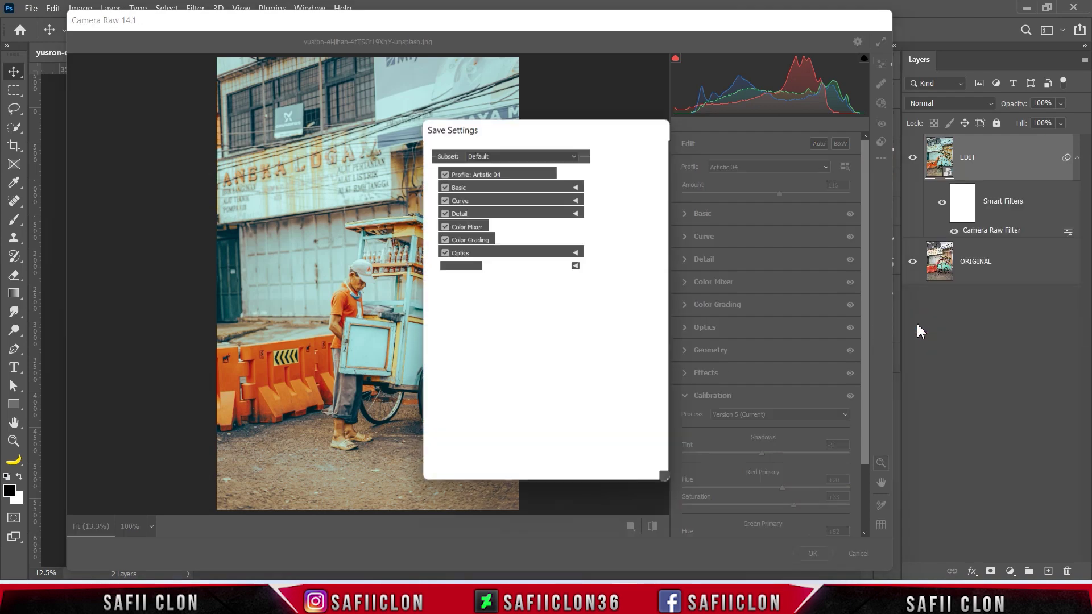
left_click(635, 160)
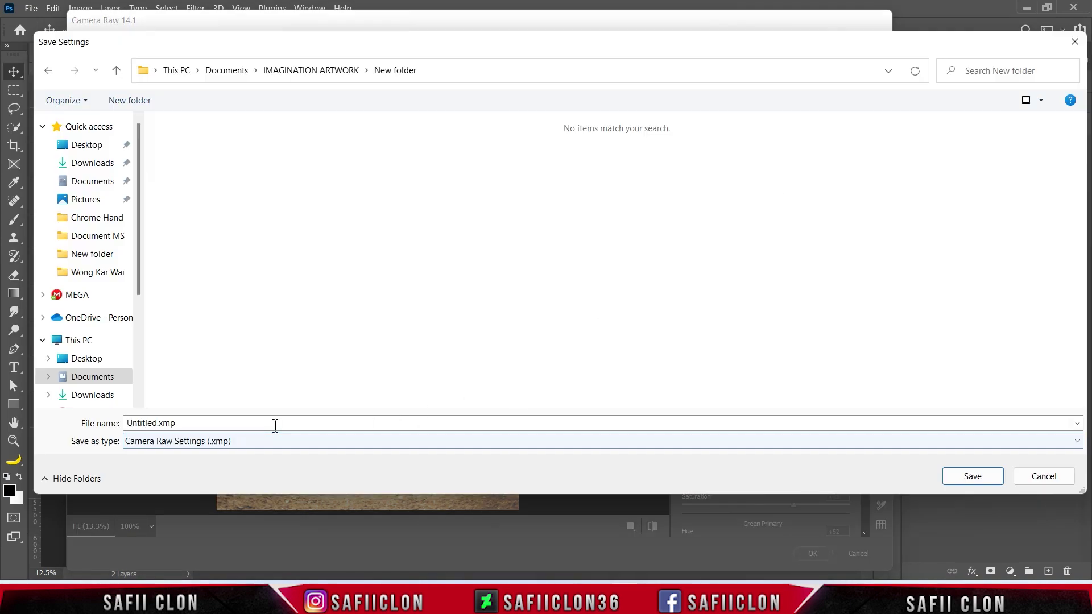
double_click(273, 425)
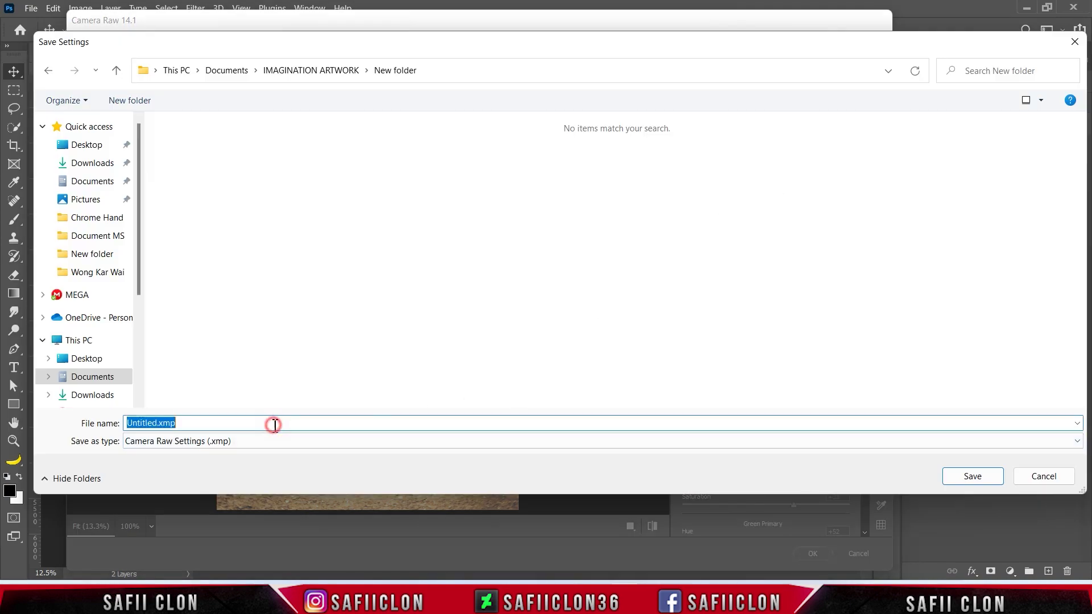
type("MKRT")
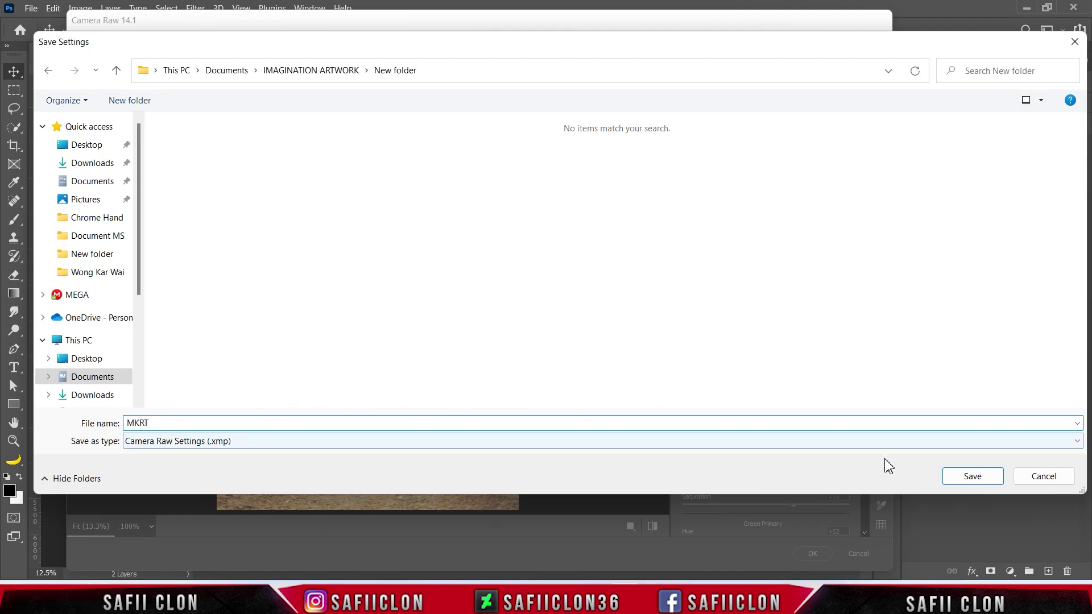
left_click(987, 477)
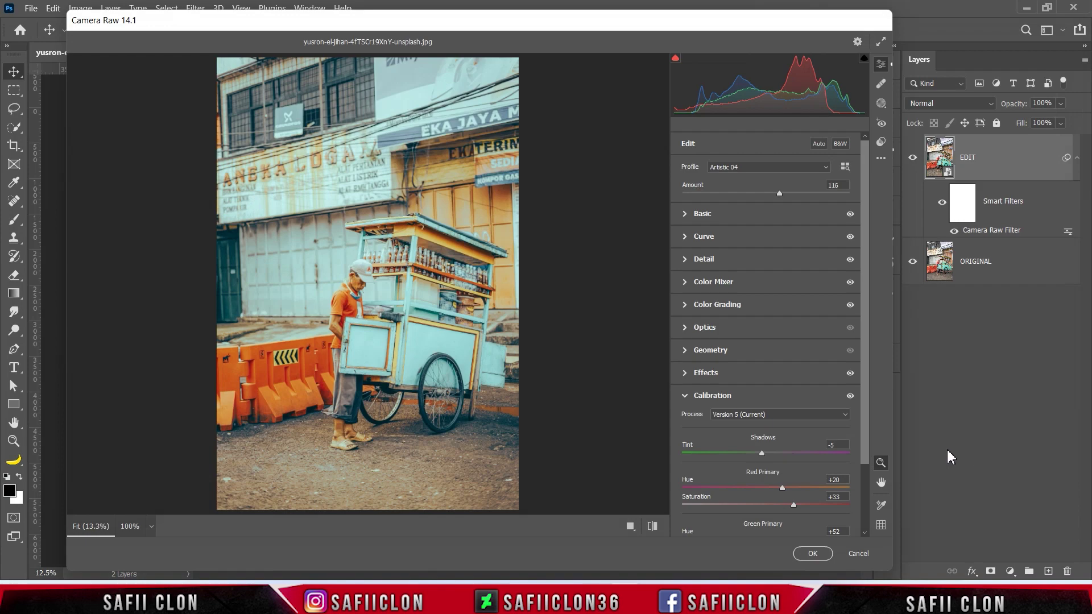
Step: Accept the Camera Raw dialog so the grade stays on the EDIT layer
left_click(816, 553)
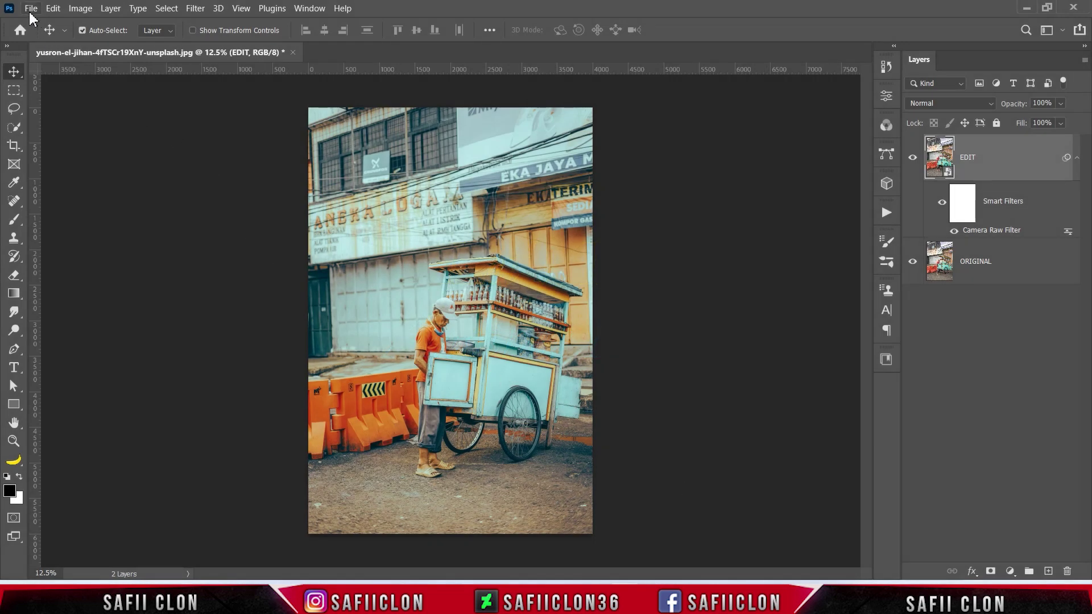
left_click(31, 12)
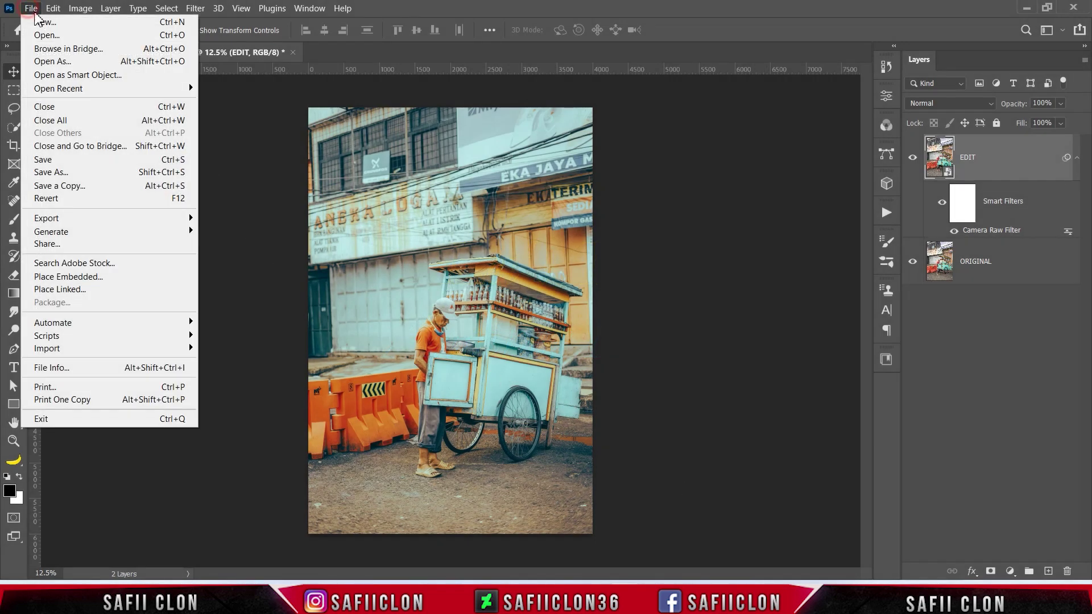
Step: Open yusron-el-jihan-4R9TrmY6Puw-unsplash.jpg and unlock its Background layer
left_click(59, 33)
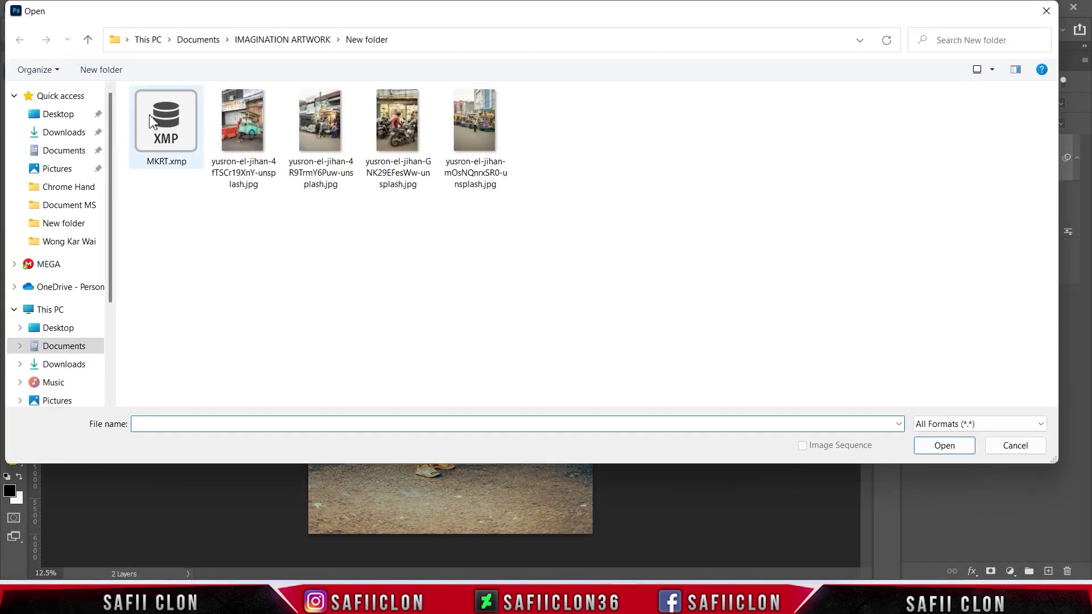
left_click(329, 142)
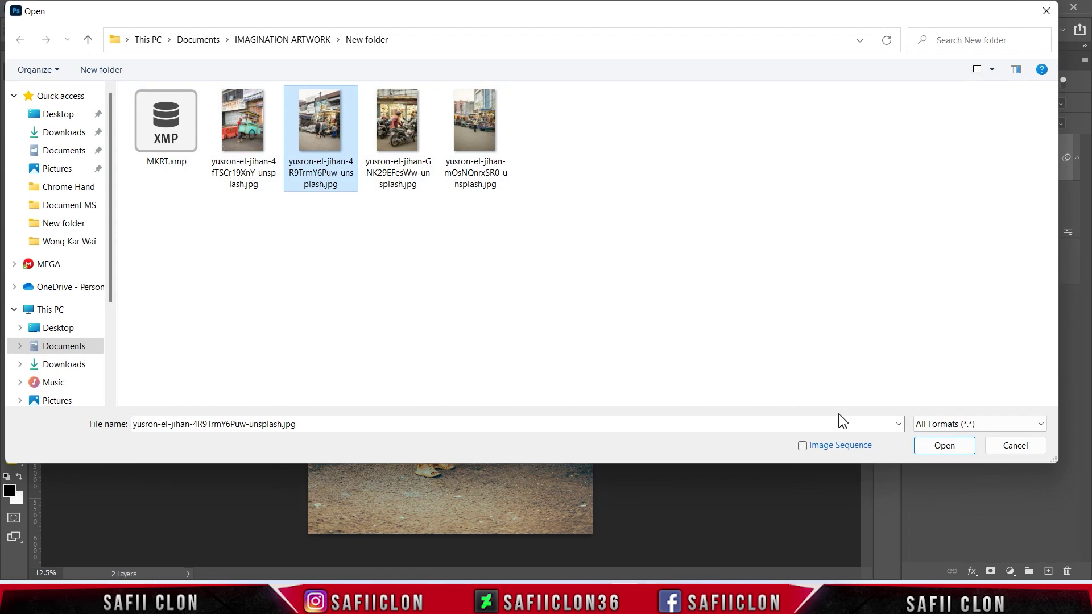
left_click(944, 445)
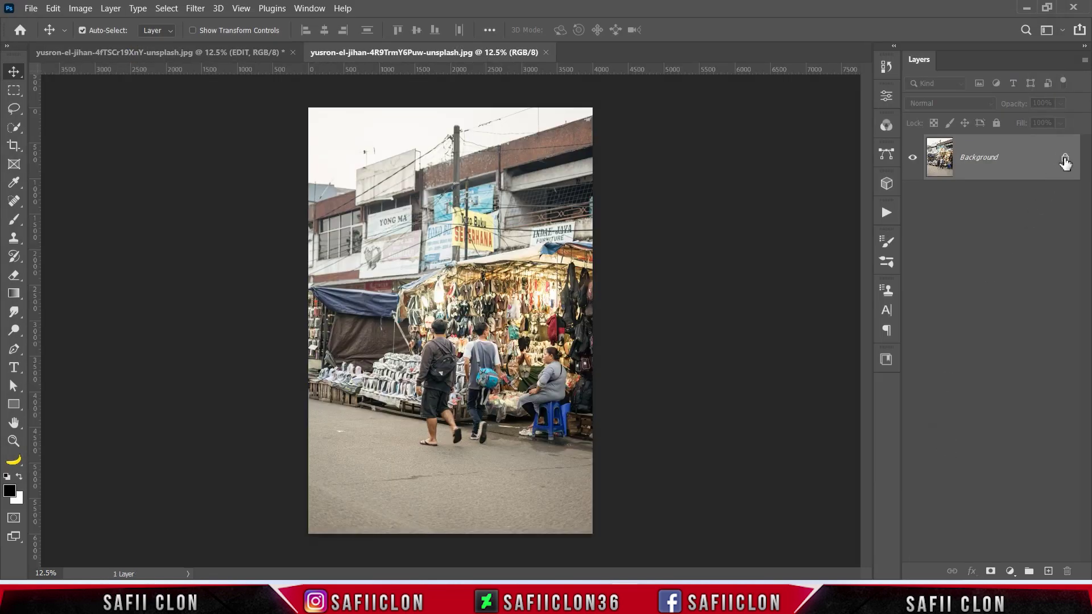
left_click(1065, 162)
Step: Duplicate Layer 0, naming the copy EDIT and the original ORIGINAL
right_click(1009, 159)
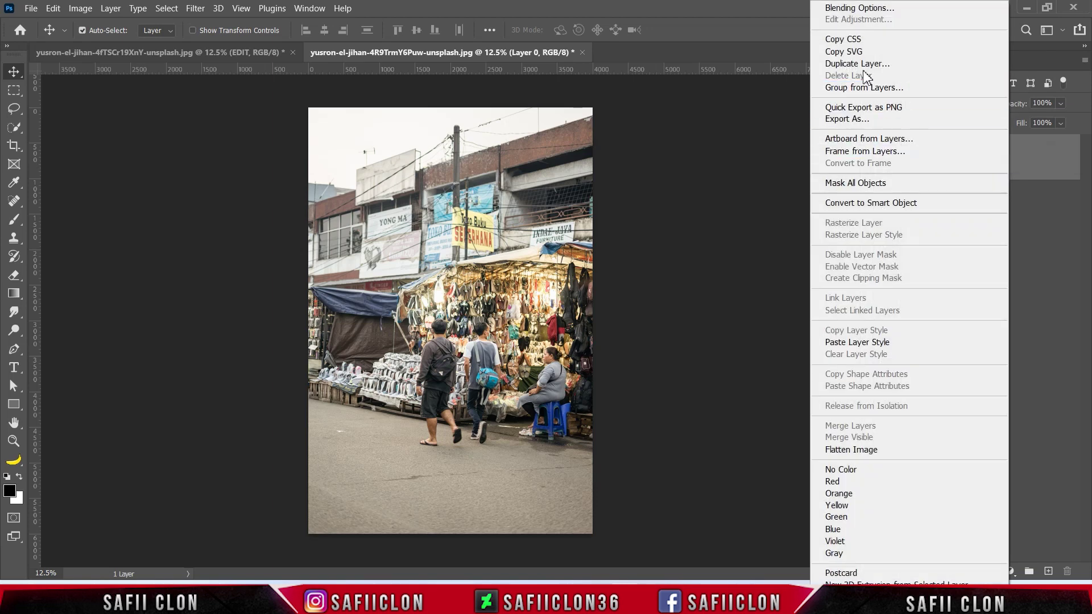
left_click(859, 63)
left_click(359, 193)
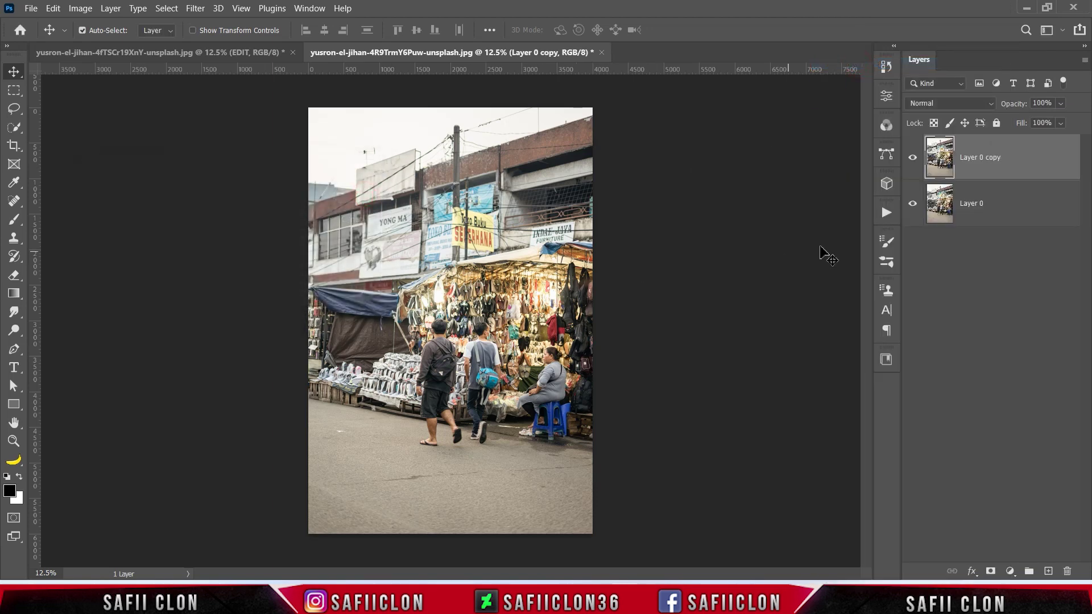
double_click(975, 158)
type("EDIT")
key("Return")
left_click(975, 203)
double_click(978, 204)
type("ORIGINAL")
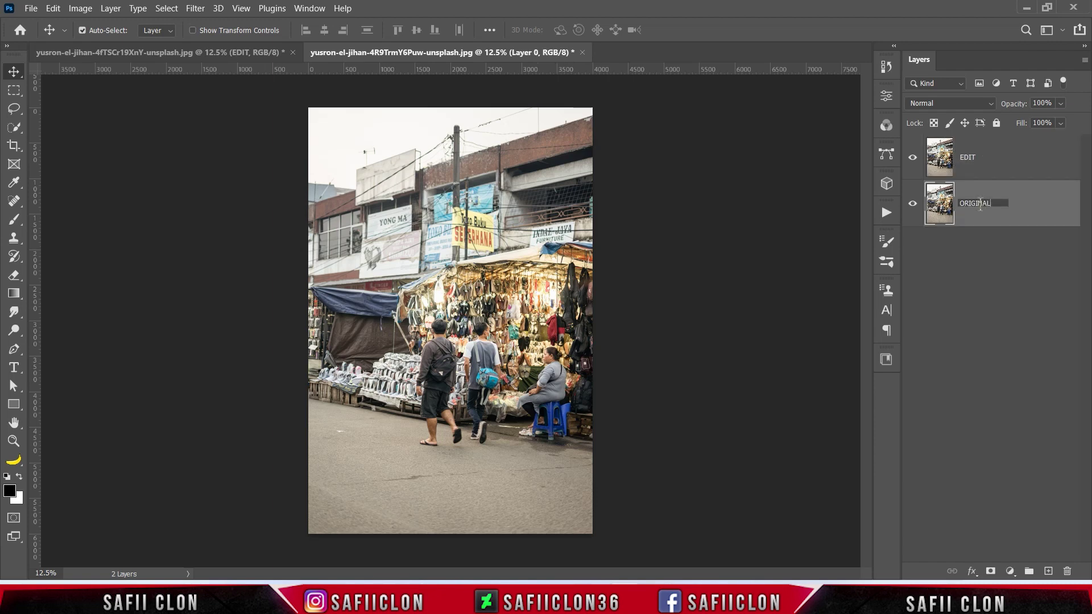
key("Return")
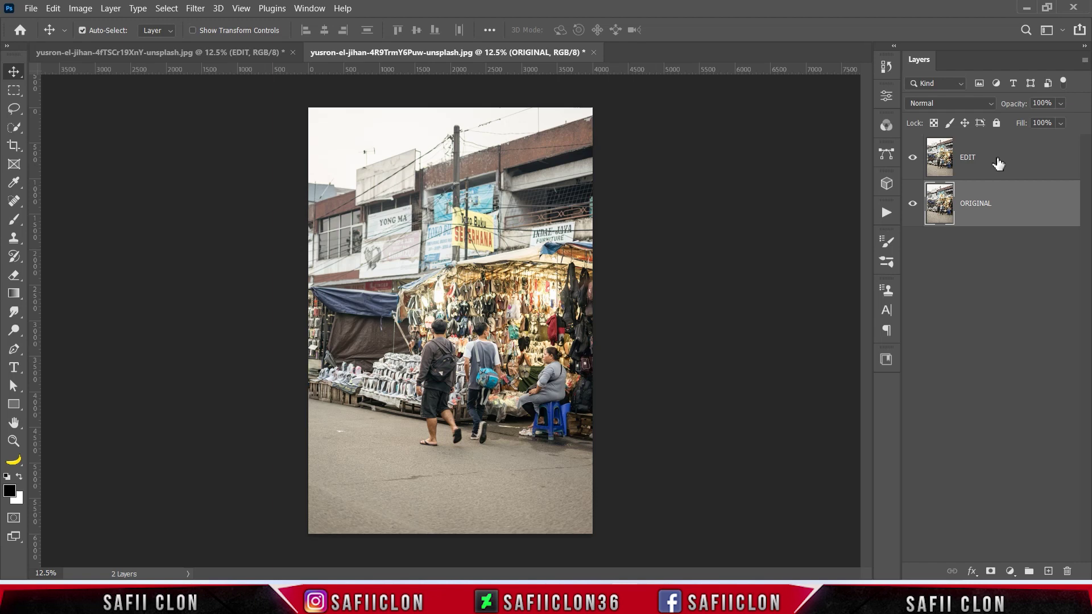
Step: Convert the EDIT layer to a smart object
left_click(996, 163)
right_click(997, 163)
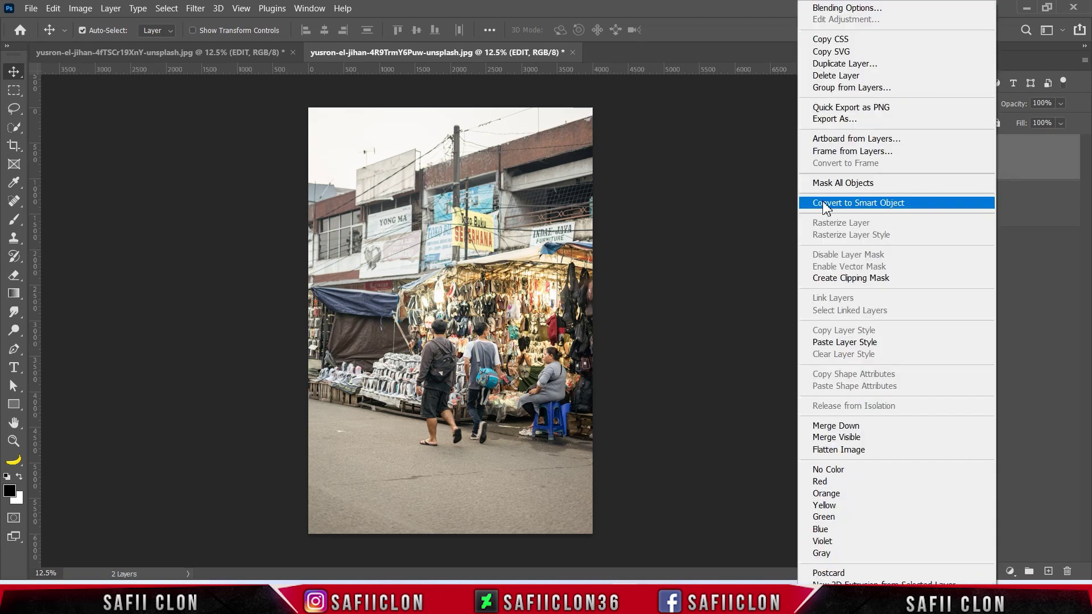
left_click(824, 203)
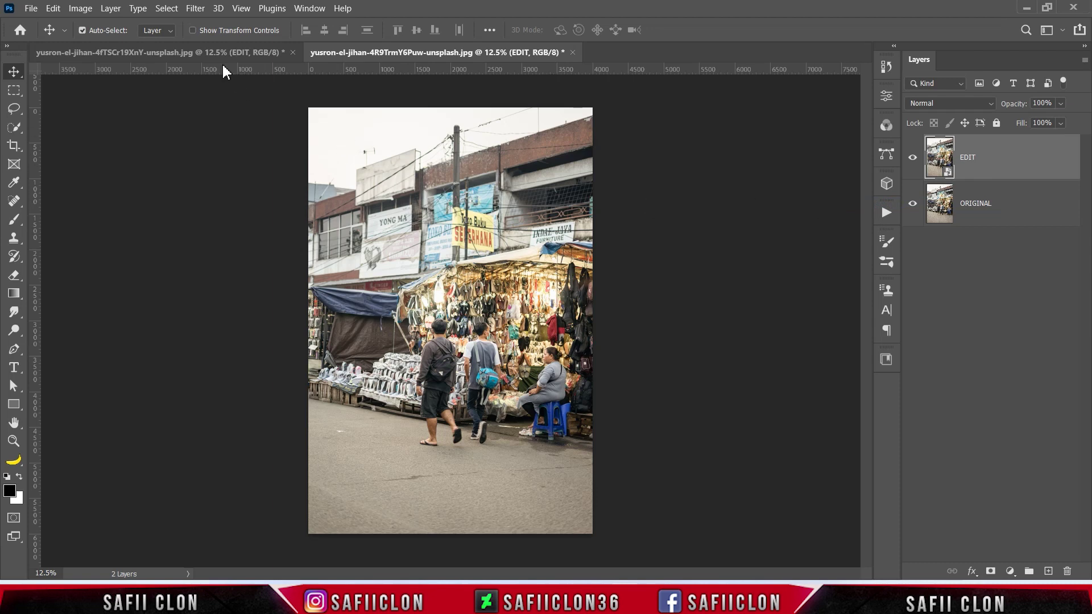
Step: Load MKRT.xmp into a Camera Raw filter on the EDIT layer
left_click(195, 8)
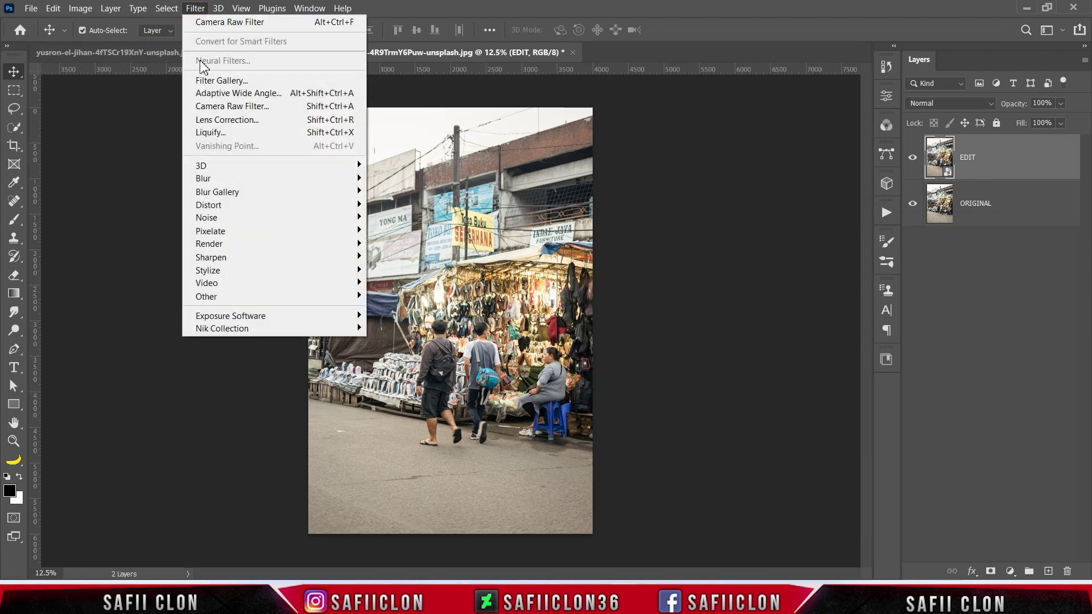
left_click(230, 108)
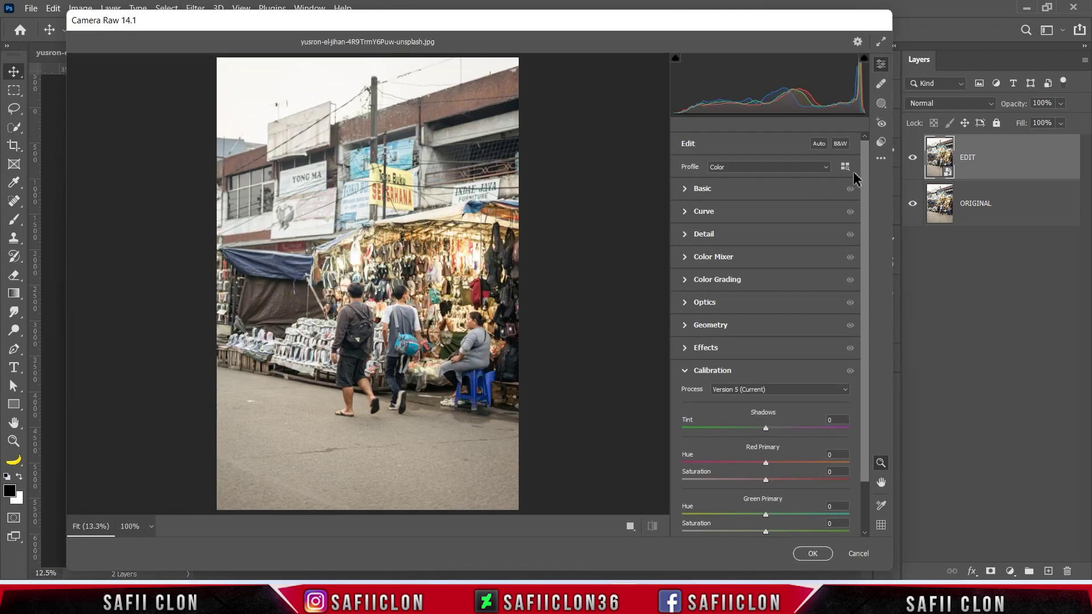
left_click(880, 158)
left_click(919, 320)
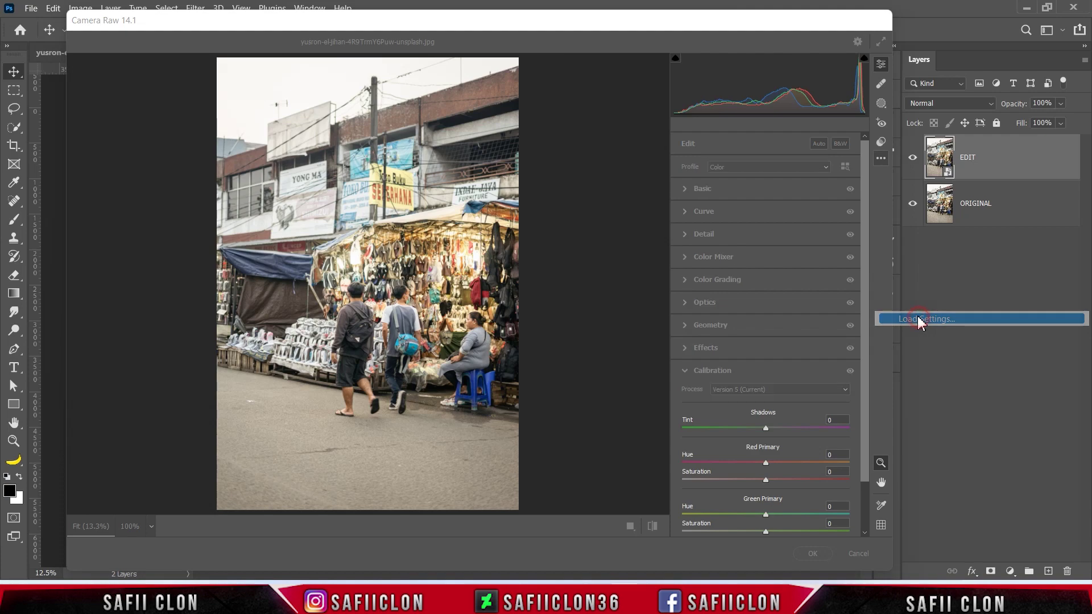
left_click(204, 162)
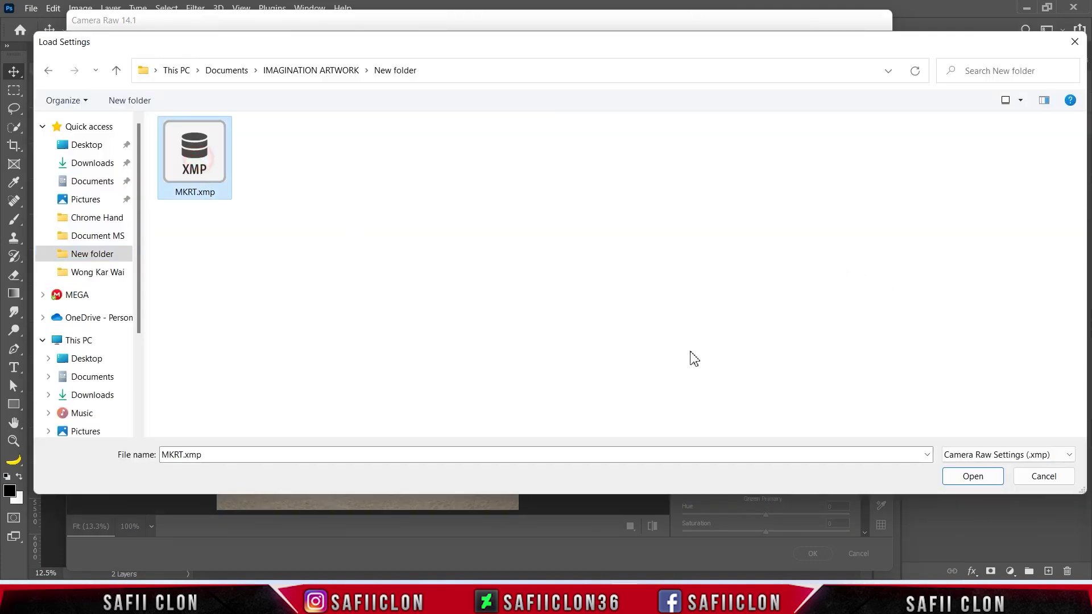
left_click(970, 475)
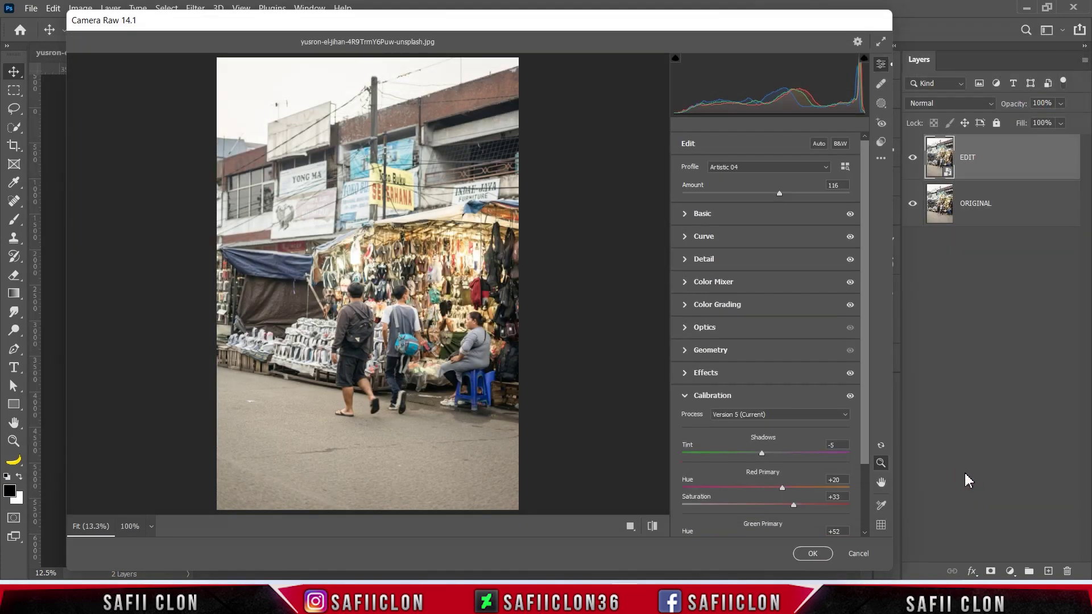
Step: Check the Before/After comparison layouts, then apply the Camera Raw filter
left_click(630, 526)
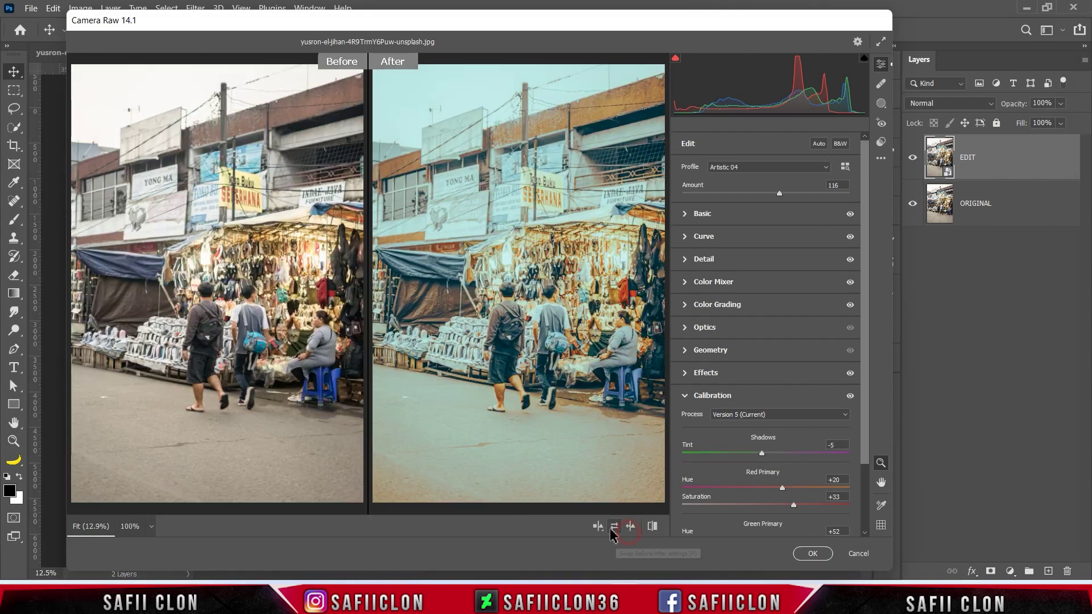
left_click(597, 526)
left_click(597, 526)
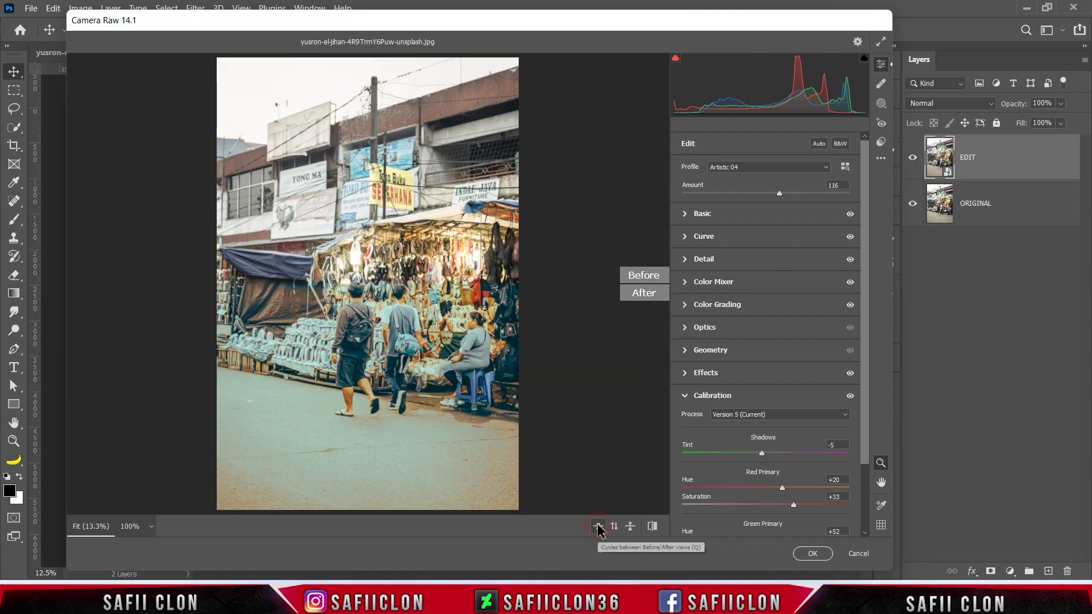
left_click(597, 526)
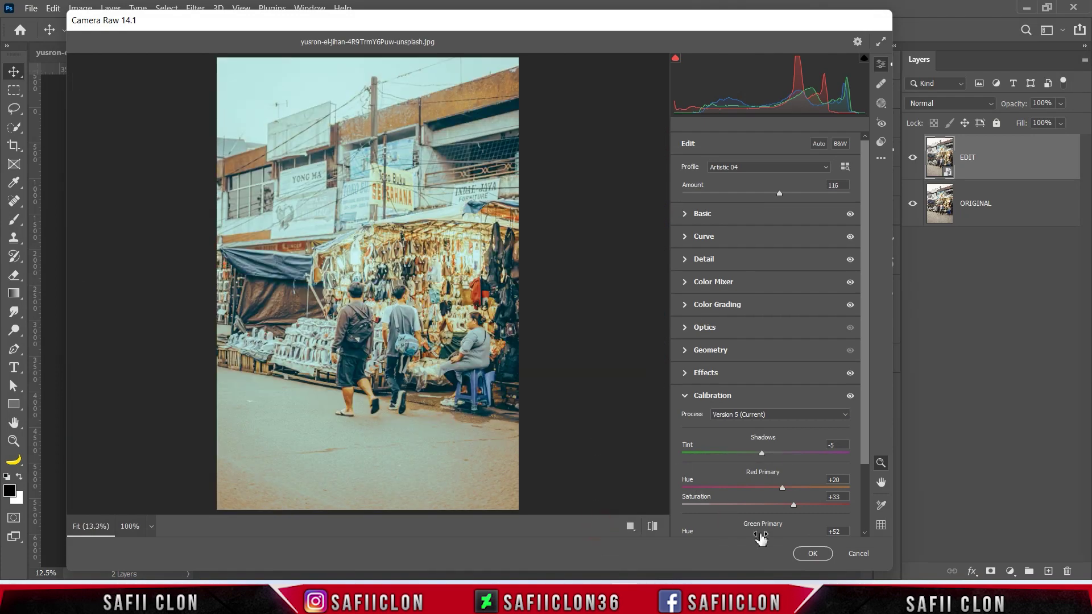
left_click(812, 553)
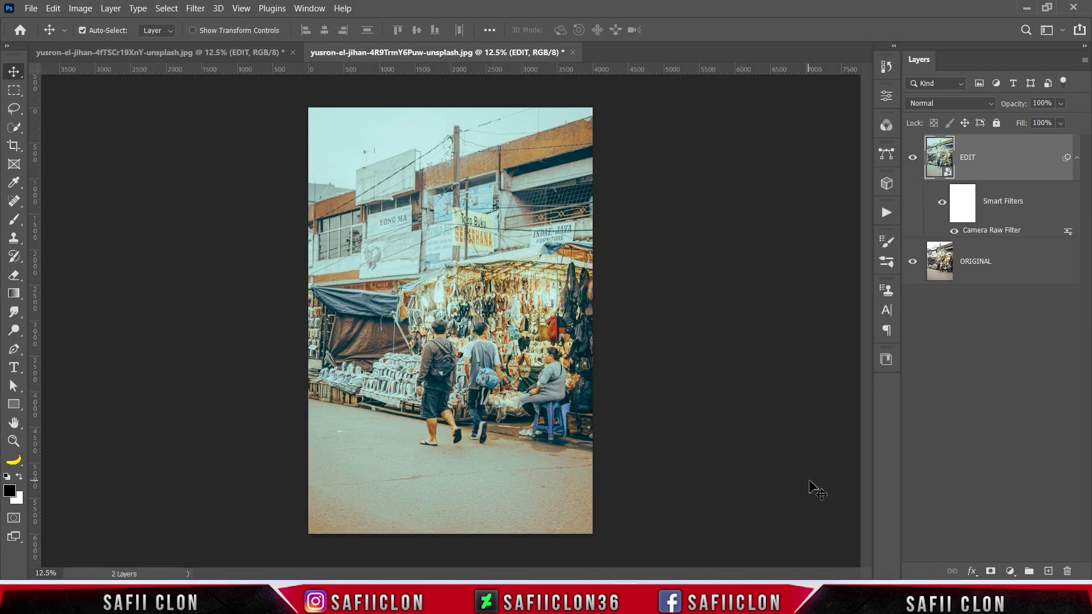
Step: Toggle EDIT's visibility to compare the grade against the original photo
left_click(913, 158)
left_click(913, 158)
left_click(912, 157)
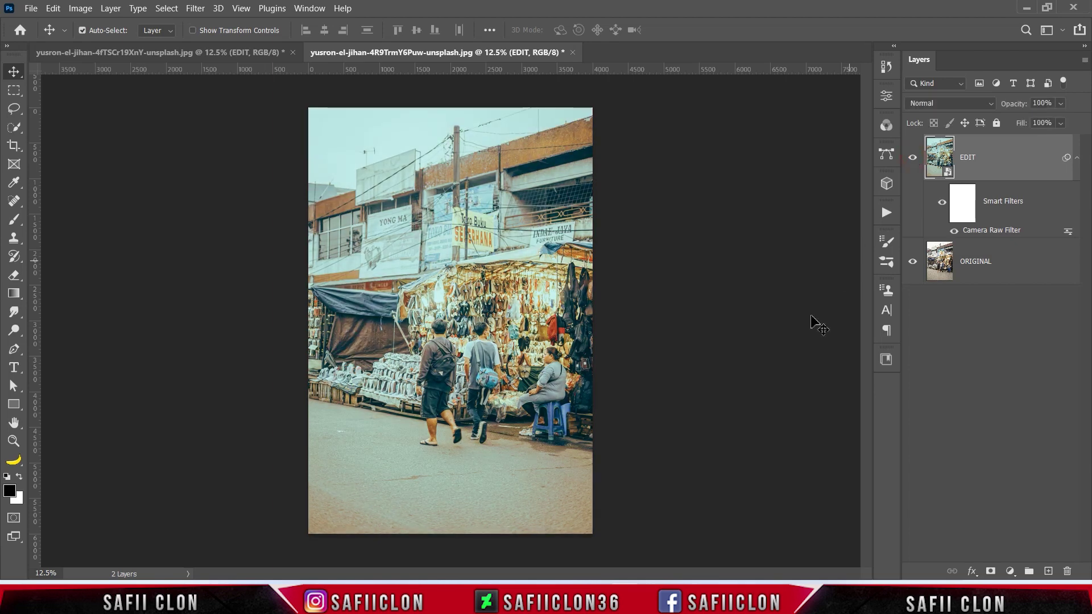
left_click(30, 10)
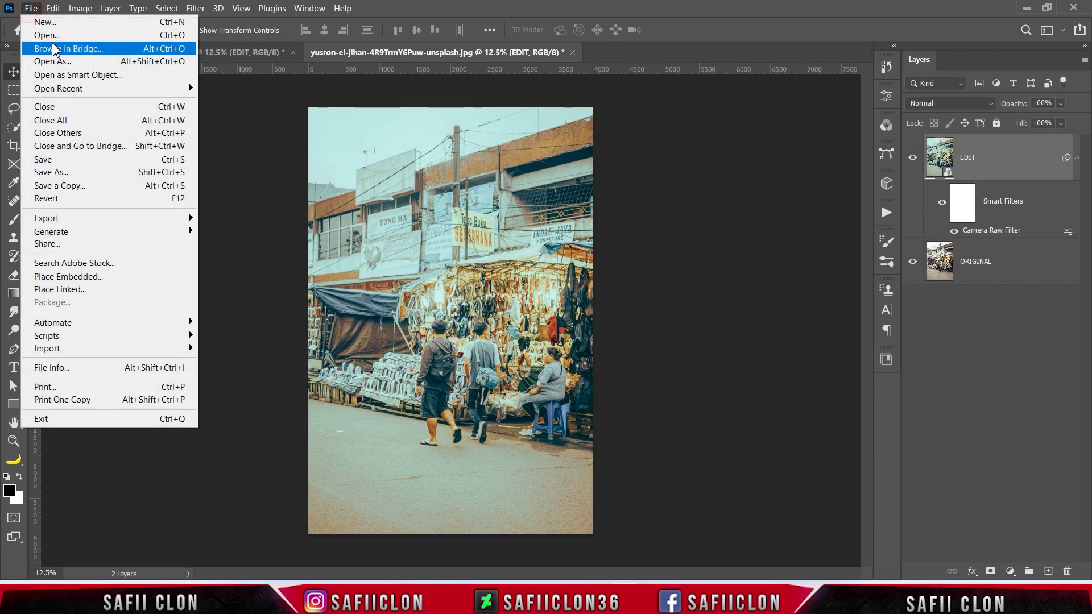
Step: Open the motorbike street photo, unlock it and duplicate Layer 0
left_click(48, 33)
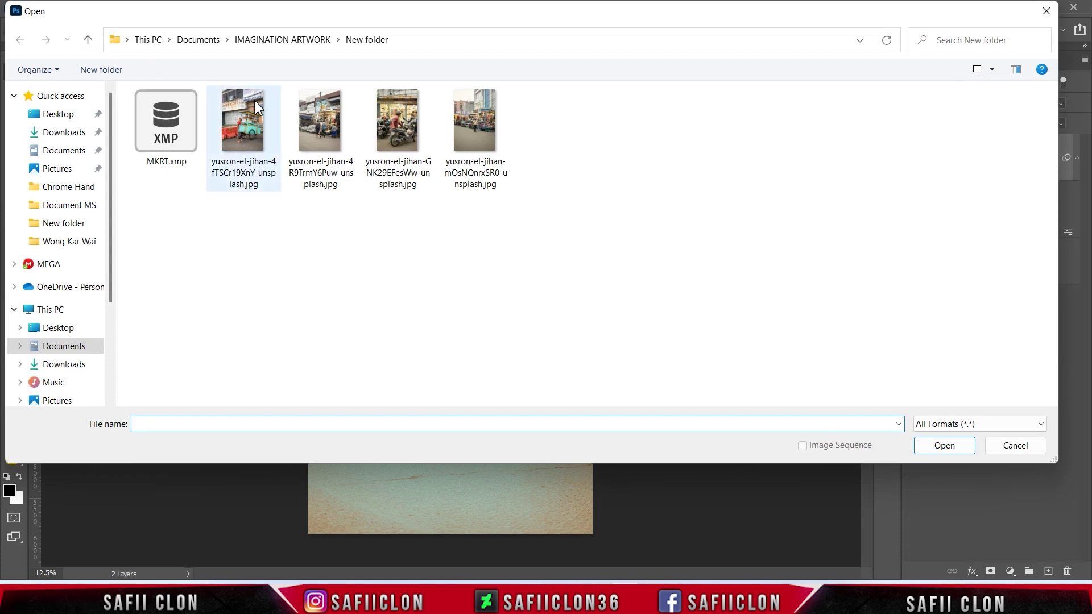
left_click(402, 145)
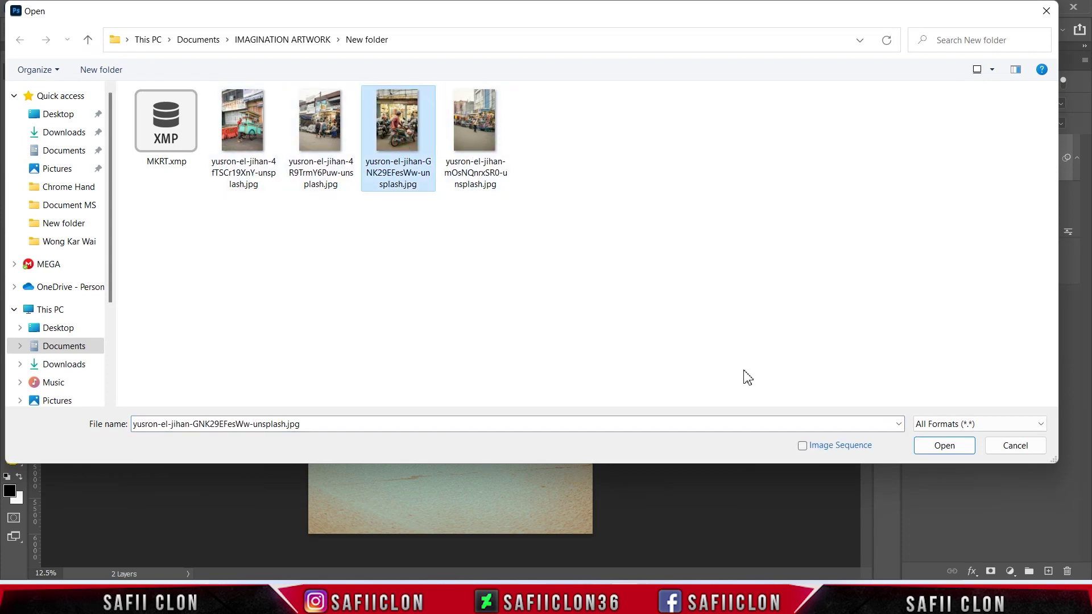
left_click(950, 449)
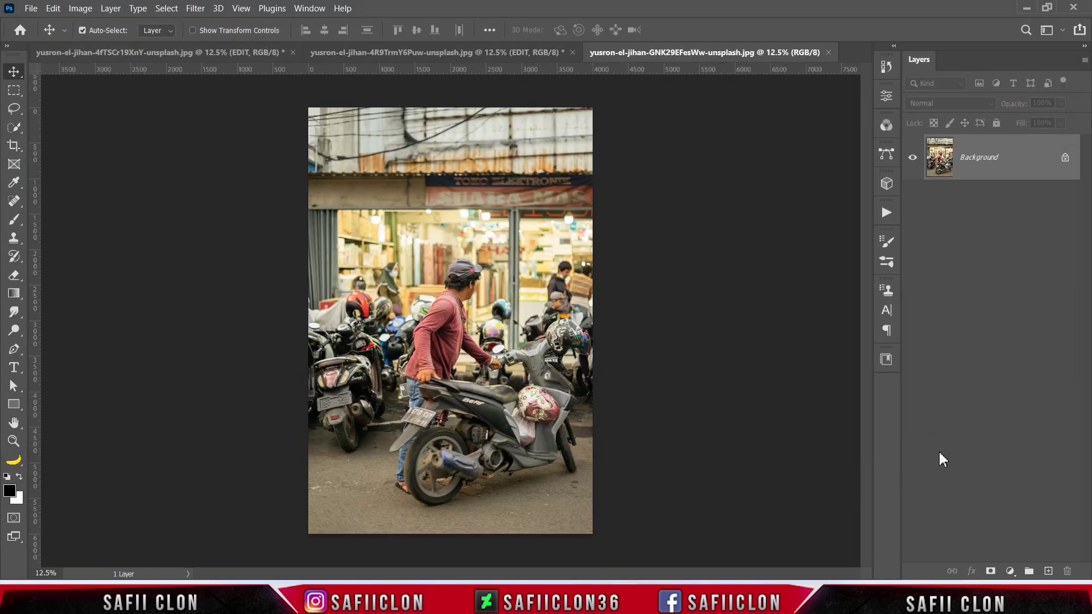
left_click(1063, 158)
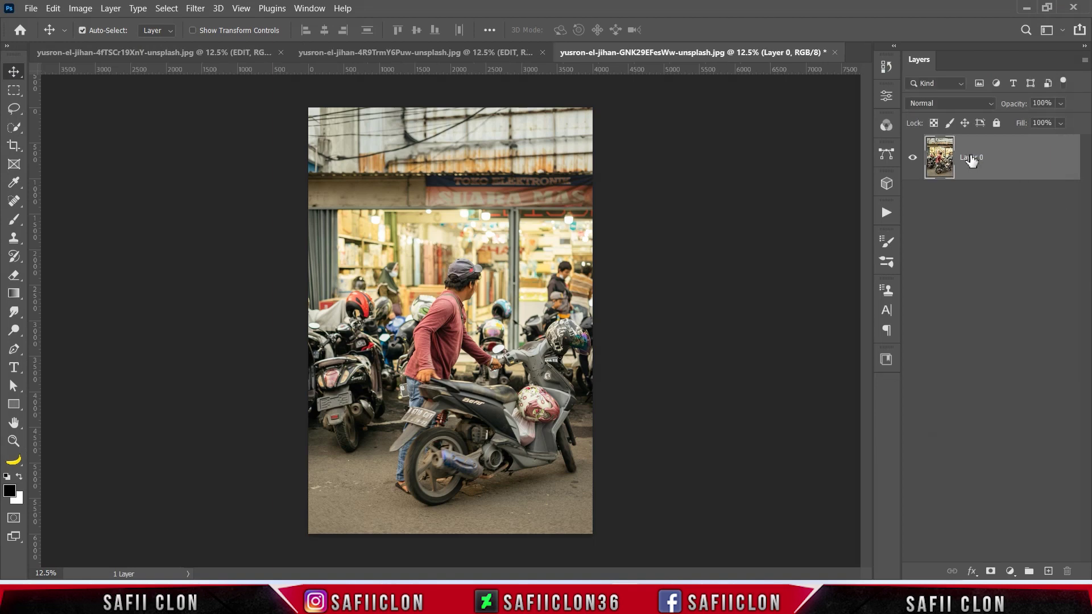
right_click(996, 161)
left_click(817, 70)
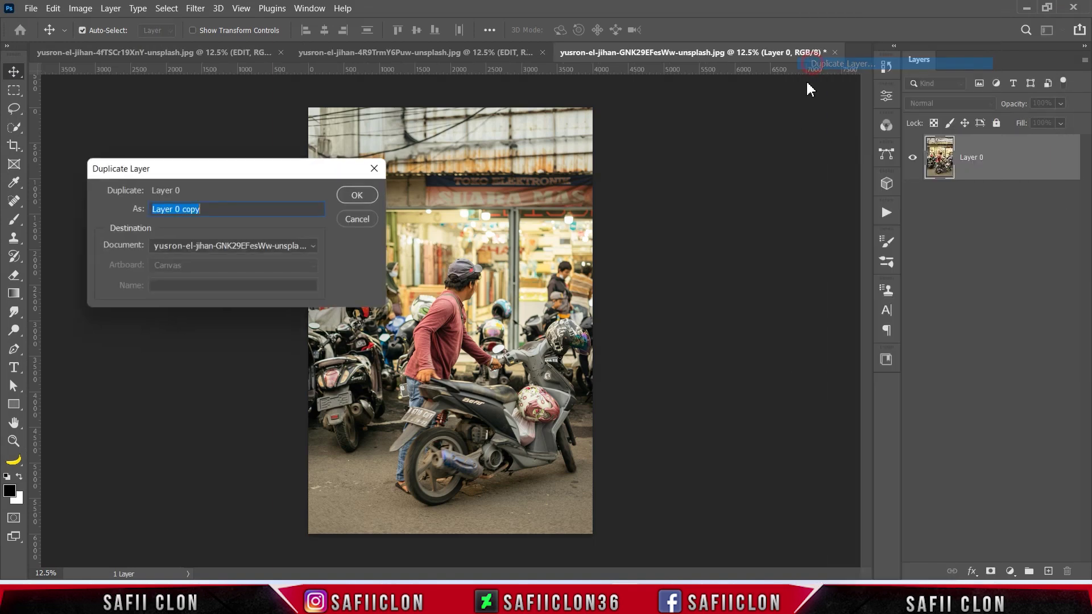
left_click(361, 194)
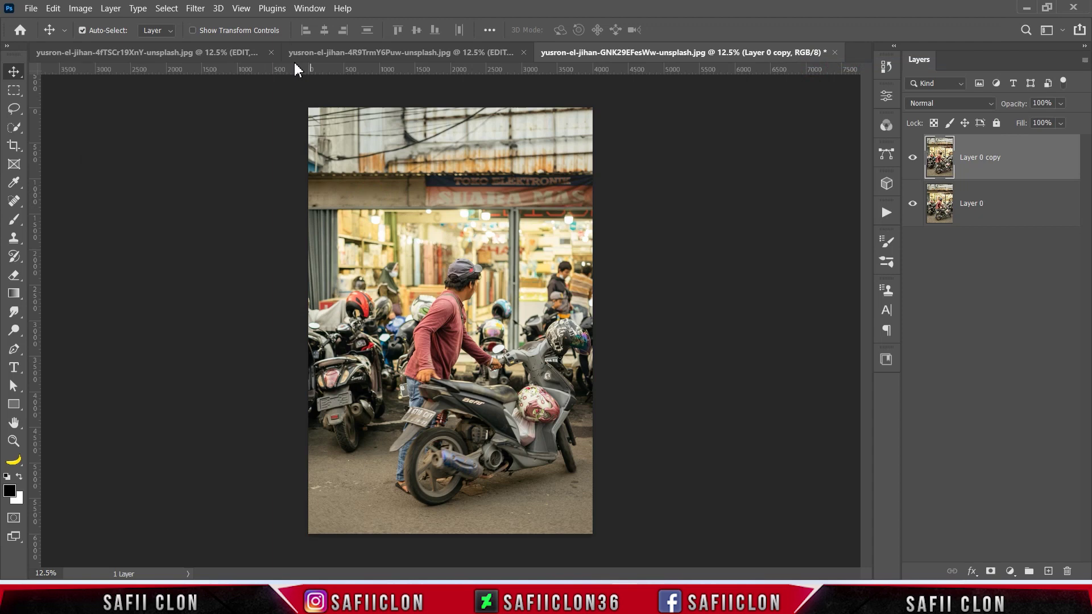
Step: Load MKRT.xmp in a Camera Raw filter on the Layer 0 copy
left_click(194, 8)
left_click(233, 105)
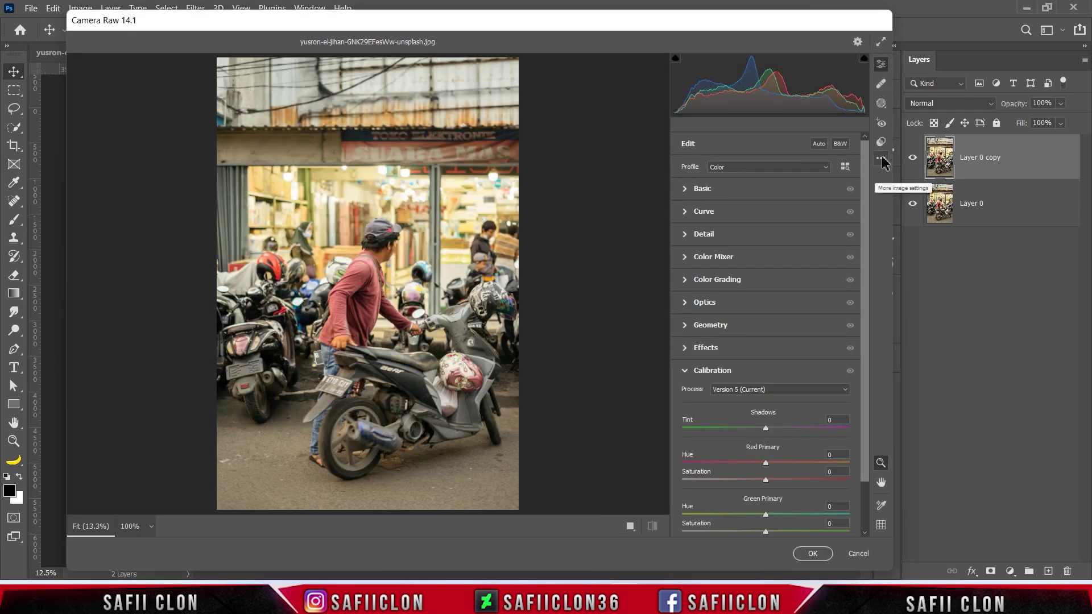
left_click(881, 158)
left_click(942, 320)
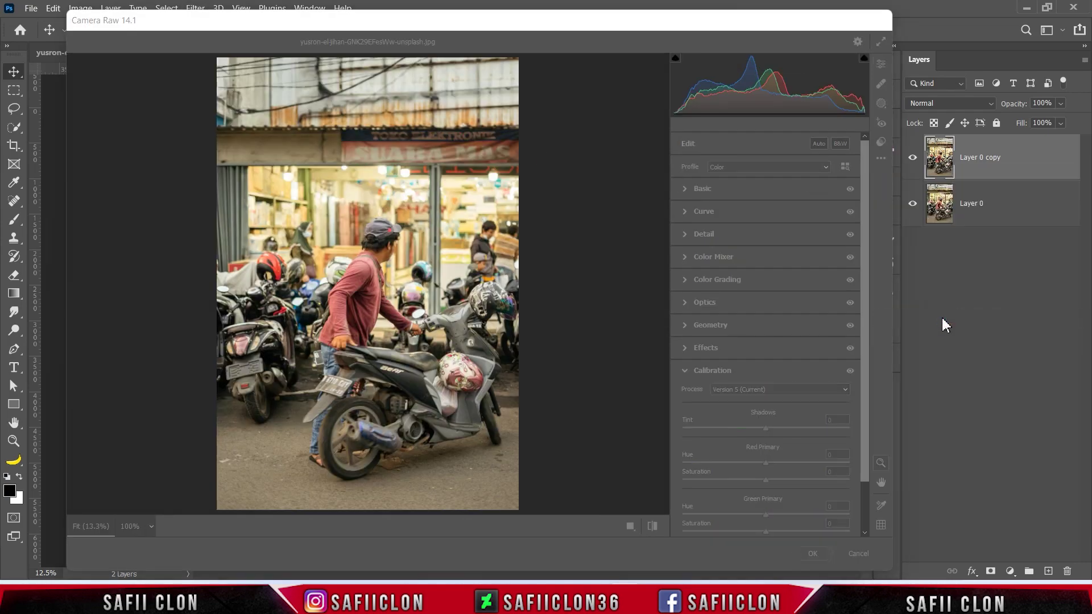
left_click(194, 169)
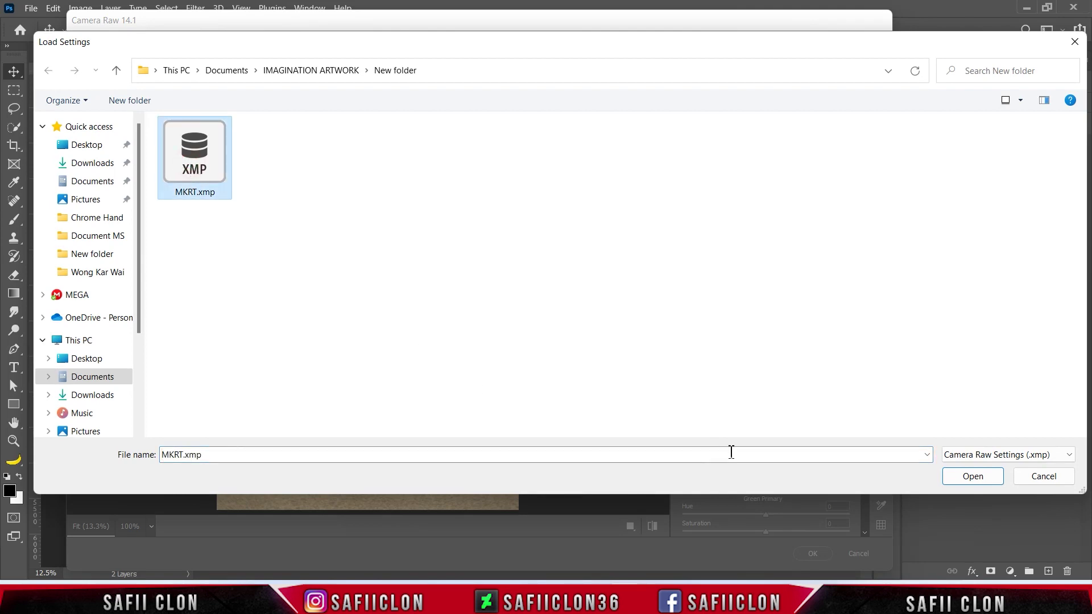
left_click(974, 481)
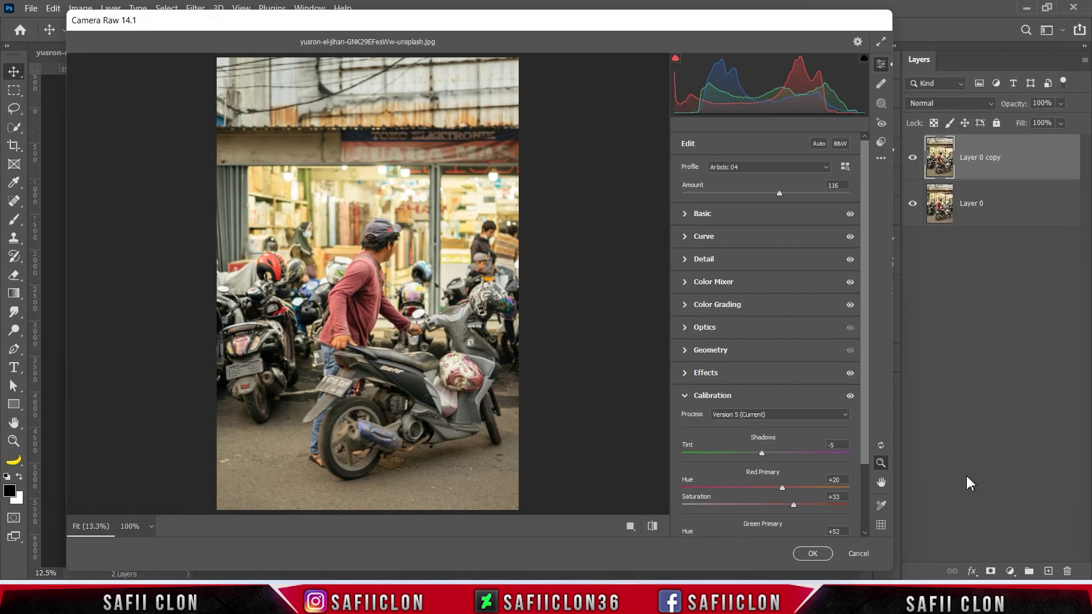
Step: Compare the Before/After views, then apply the Camera Raw grade
left_click(630, 526)
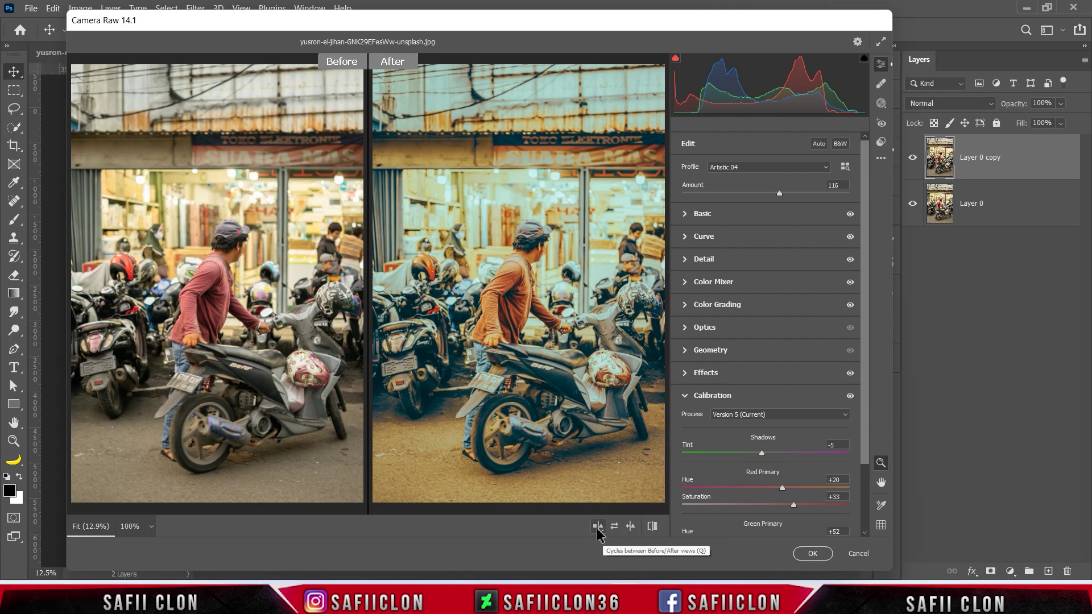
left_click(598, 526)
left_click(598, 528)
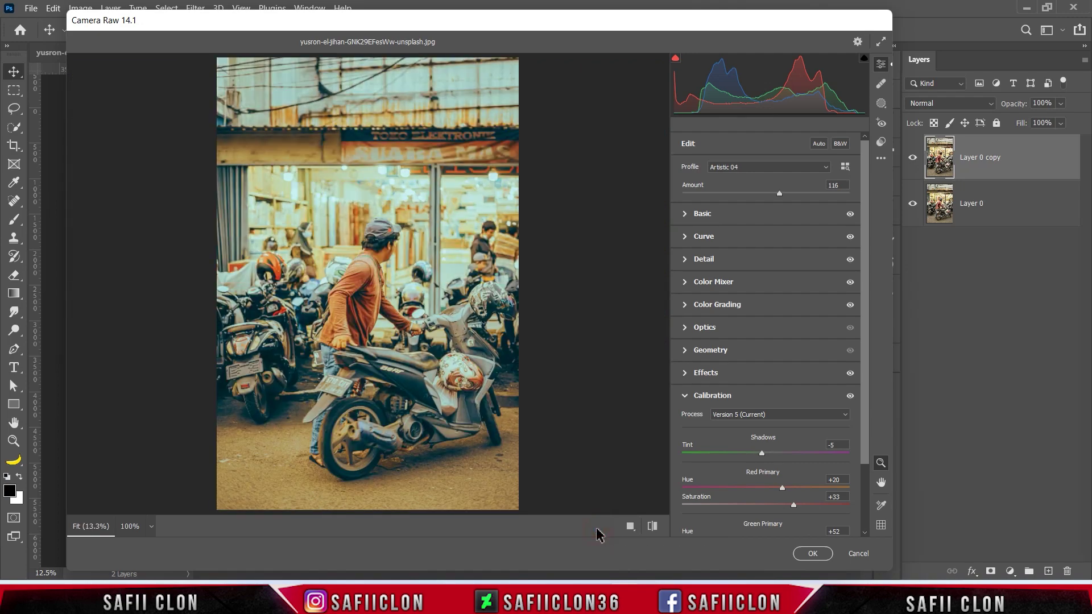
left_click(813, 554)
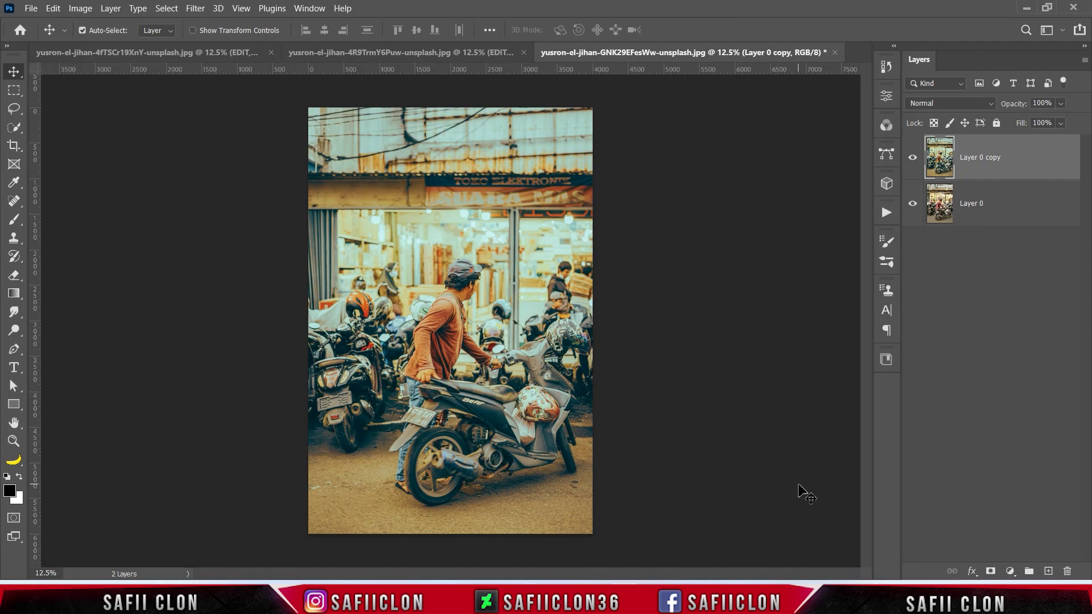
Step: Flick the previous photo's Layer 0 copy off and on to compare the grade
left_click(912, 162)
left_click(912, 161)
left_click(912, 161)
Step: Open the walking-man market photo yusron-el-jihan-mOsNQnrxSR0-unsplash.jpg
left_click(31, 12)
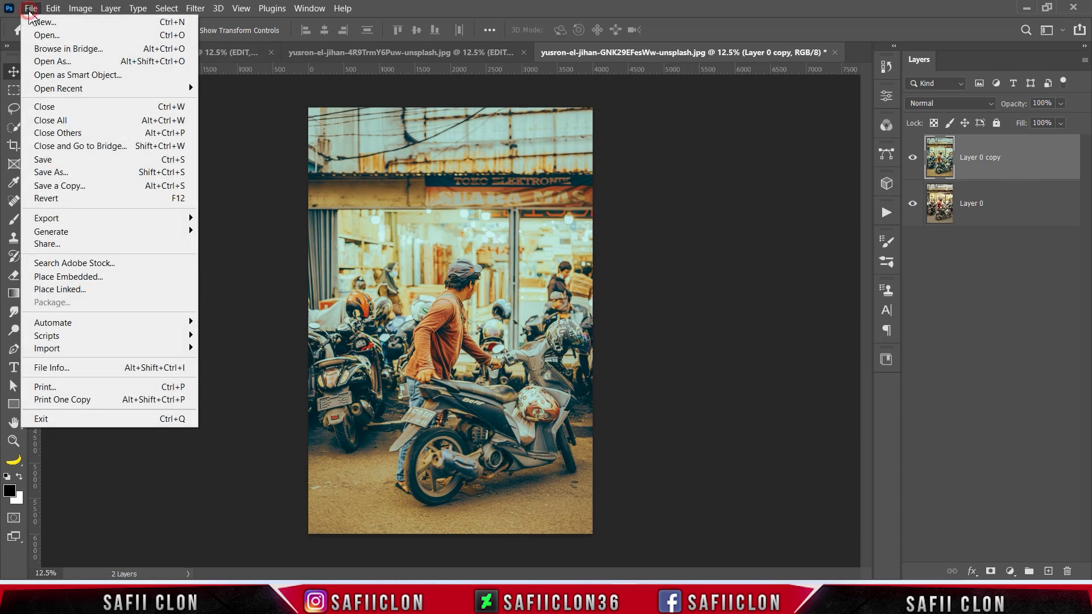
left_click(44, 36)
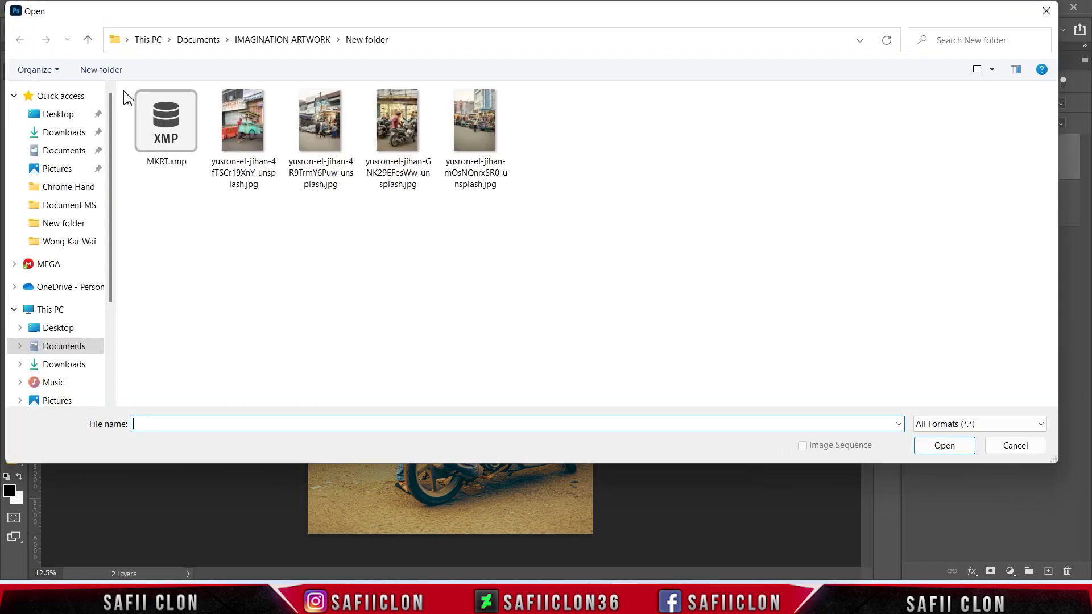
left_click(475, 130)
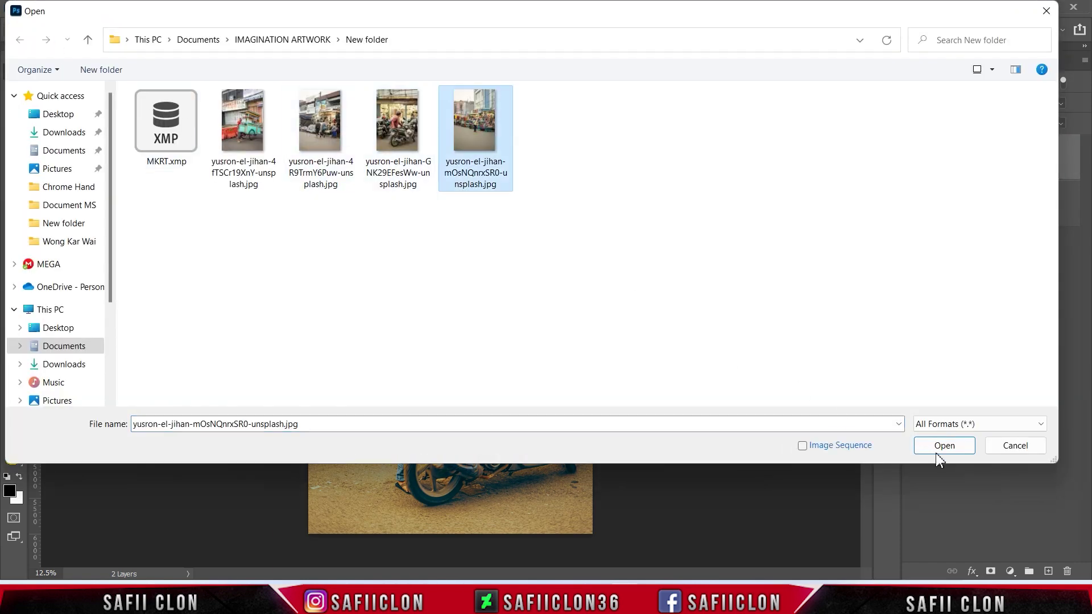
left_click(949, 447)
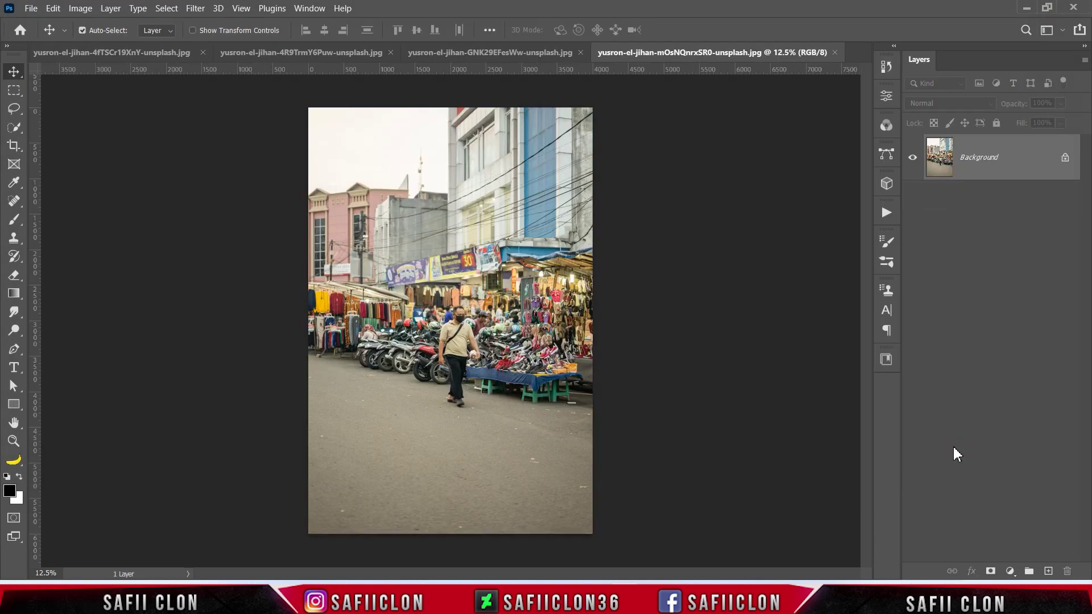
Step: Unlock the Background into Layer 0 and duplicate it as Layer 0 copy
left_click(1065, 161)
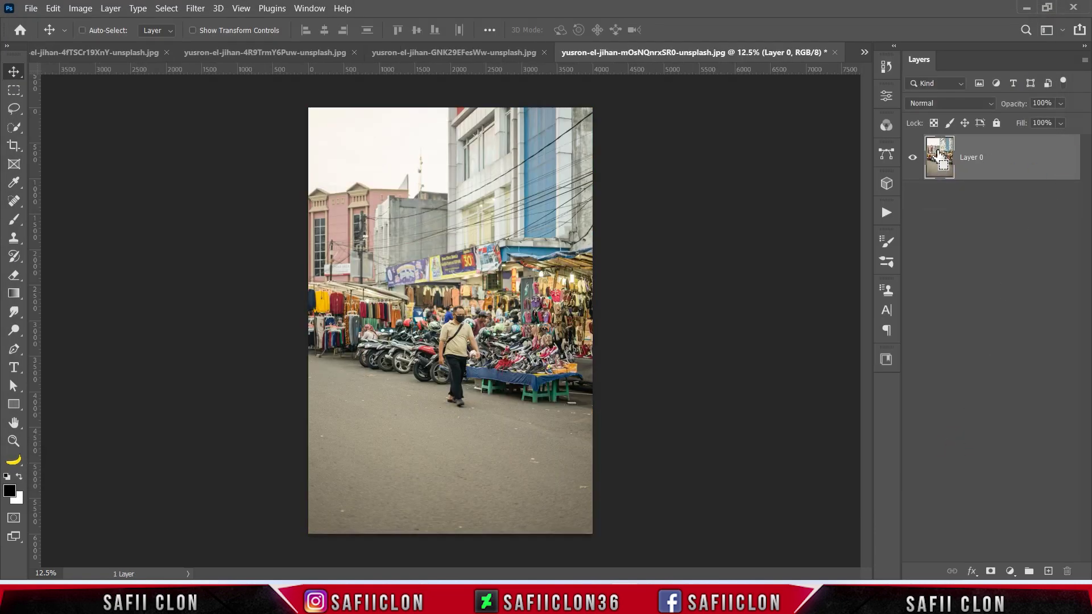
key("ctrl+j")
right_click(1018, 157)
left_click(1018, 152)
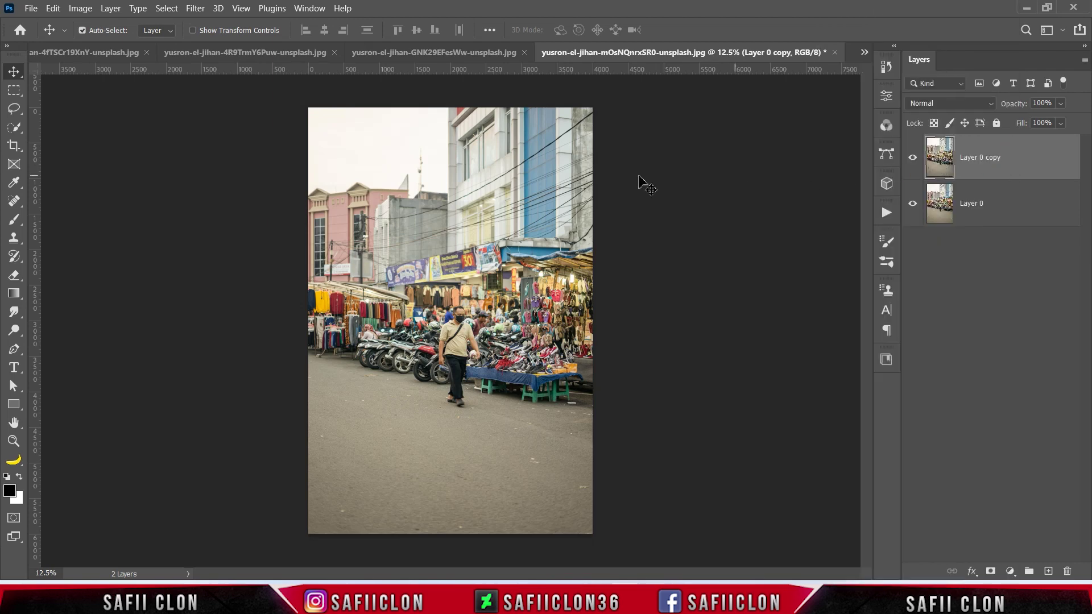
Step: Reapply the teal-orange Camera Raw Filter grade to Layer 0 copy and zoom in
left_click(195, 8)
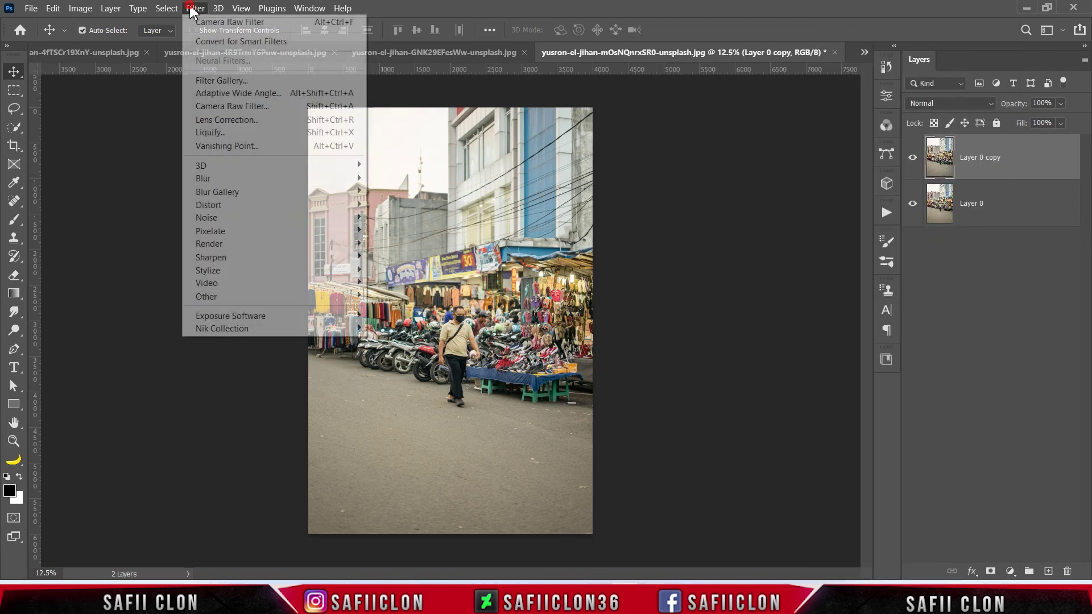
left_click(263, 23)
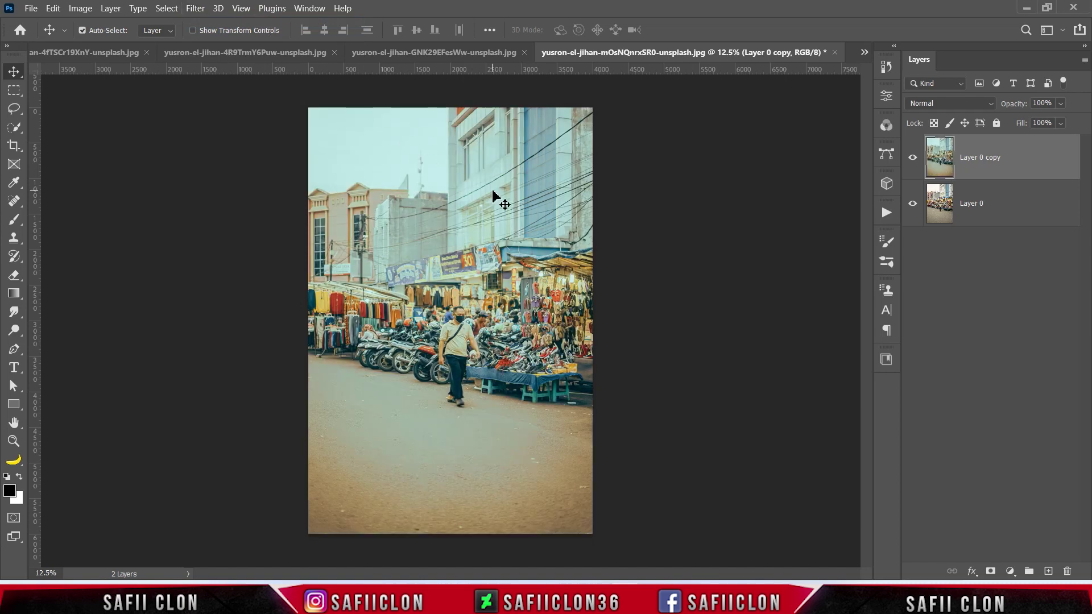
key("ctrl+plus")
key("ctrl+plus")
key("ctrl+plus")
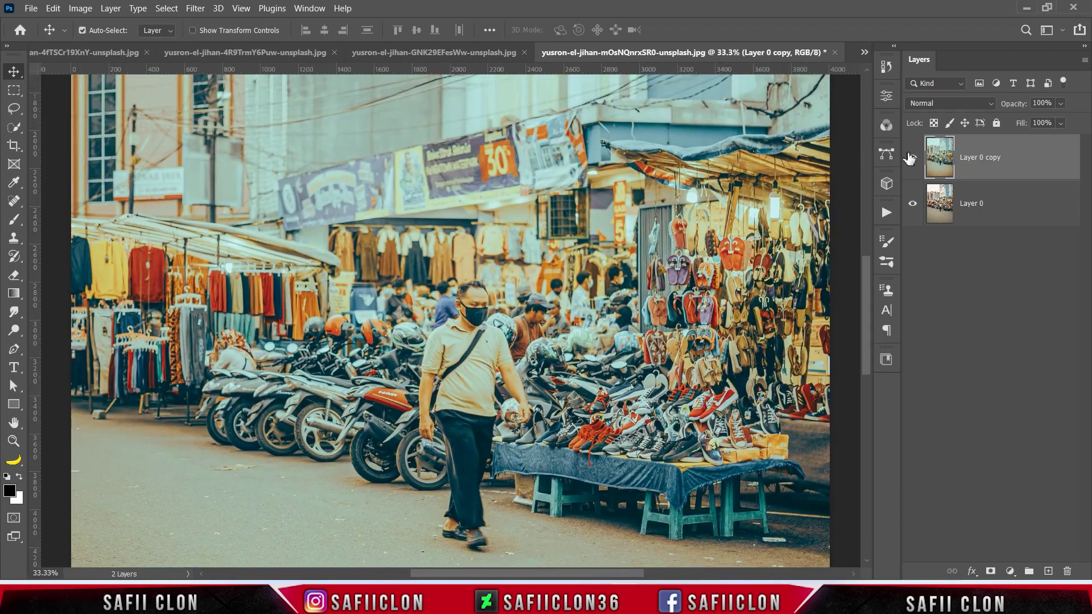
Step: Toggle the walking-man photo's graded copy to compare before and after, then zoom out
left_click(913, 158)
left_click(912, 158)
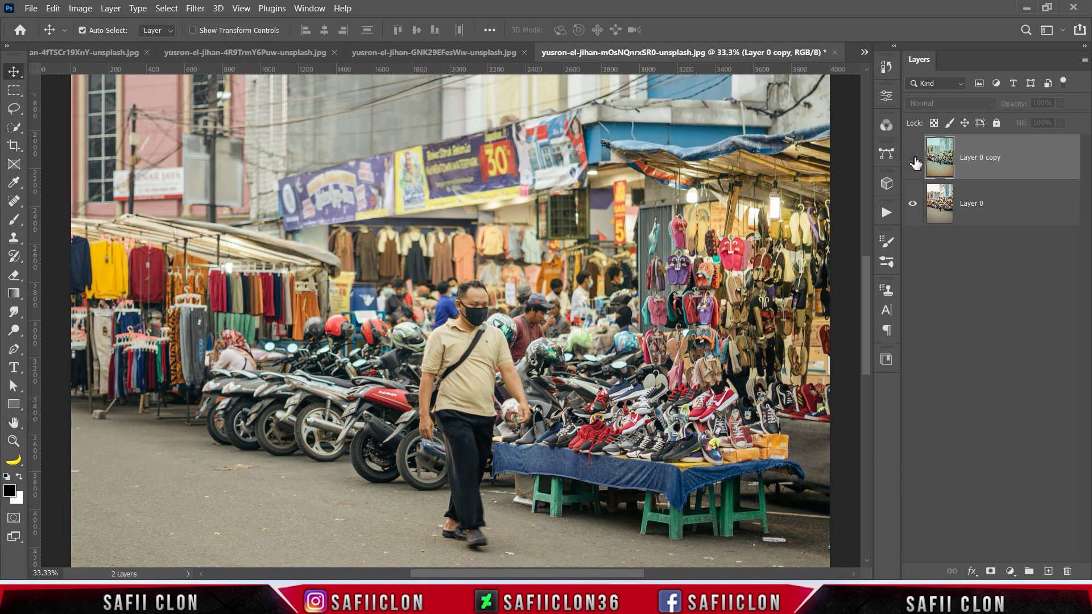
left_click(913, 158)
left_click(912, 159)
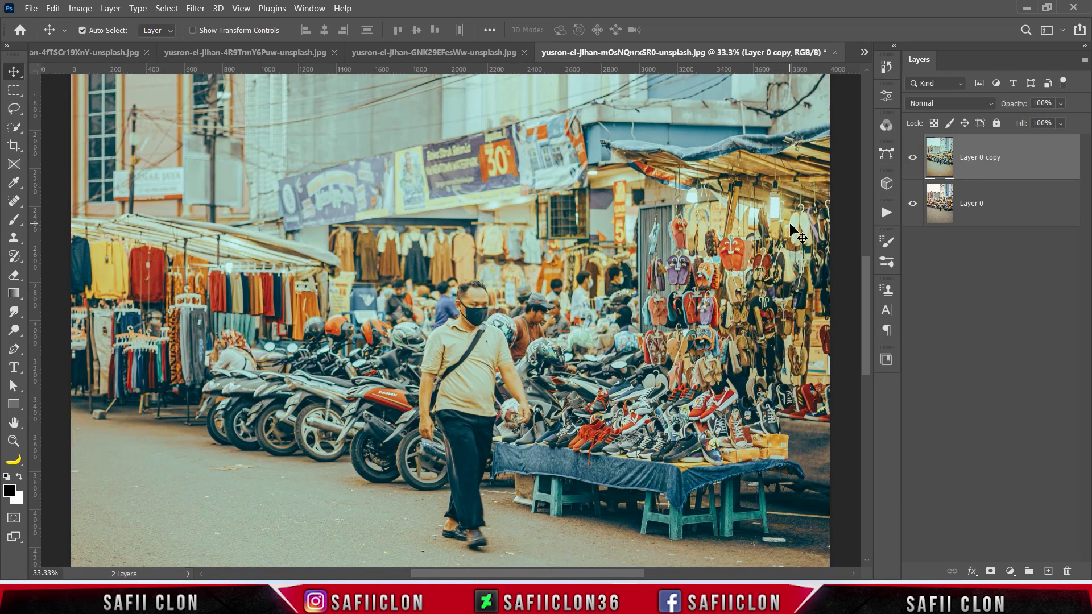
key("ctrl+minus")
key("ctrl+minus")
key("ctrl+minus")
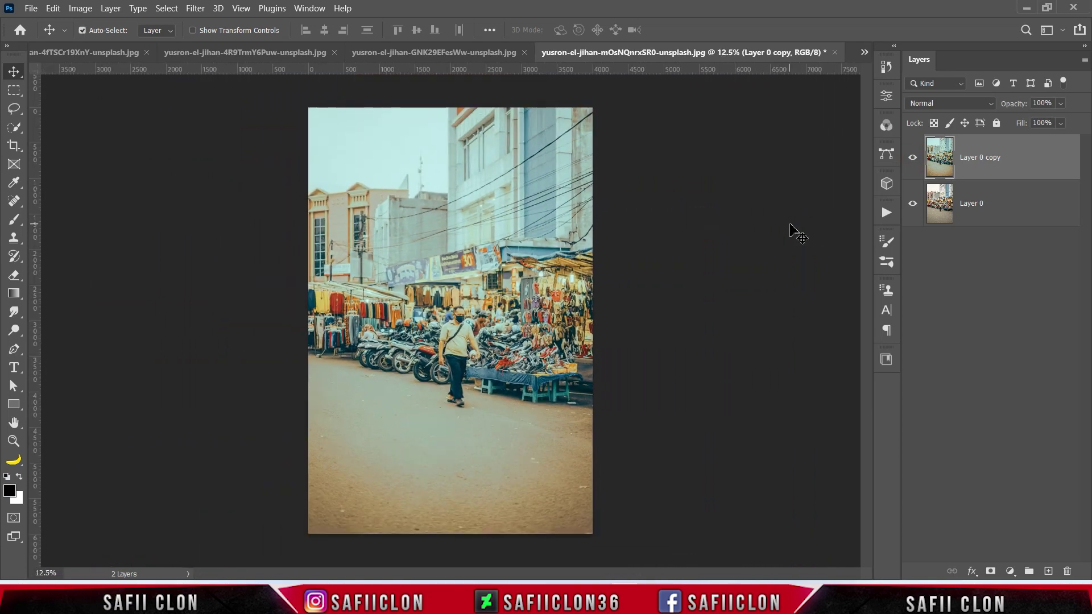
Step: Compare the motorcycle photo's graded copy with its original, then bring up the market stall photo
left_click(451, 56)
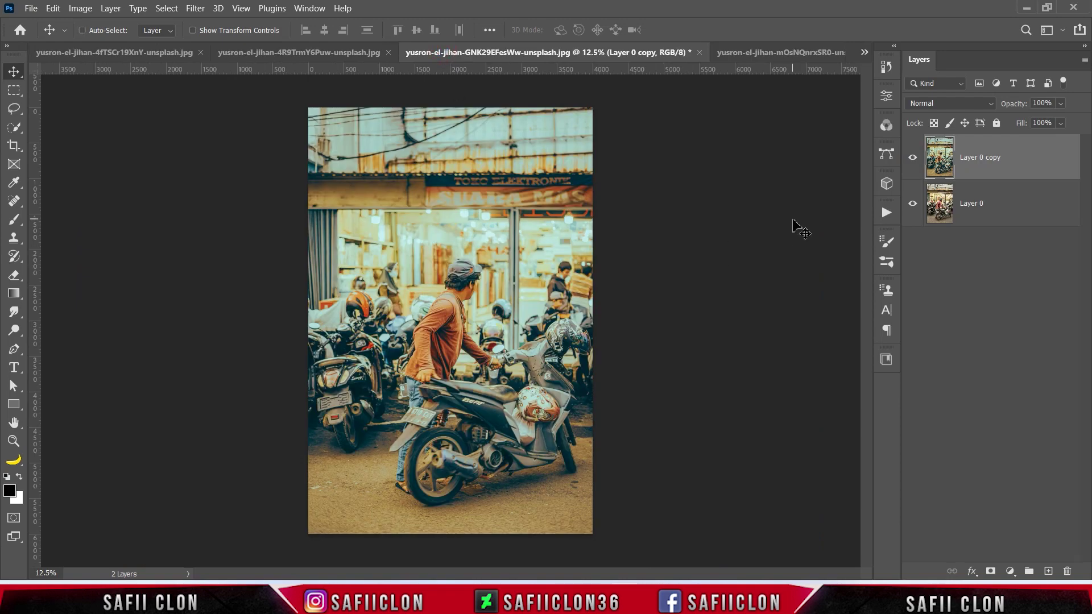
key("ctrl+plus")
key("ctrl+plus")
key("ctrl+plus")
left_click(913, 158)
left_click(913, 158)
left_click(913, 158)
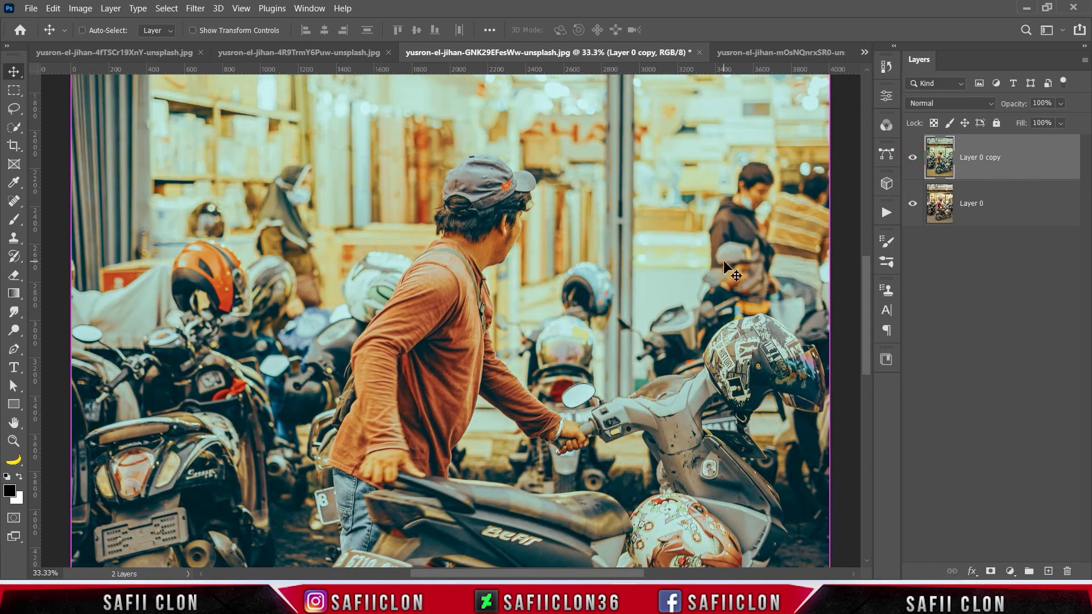
key("ctrl+minus")
key("ctrl+minus")
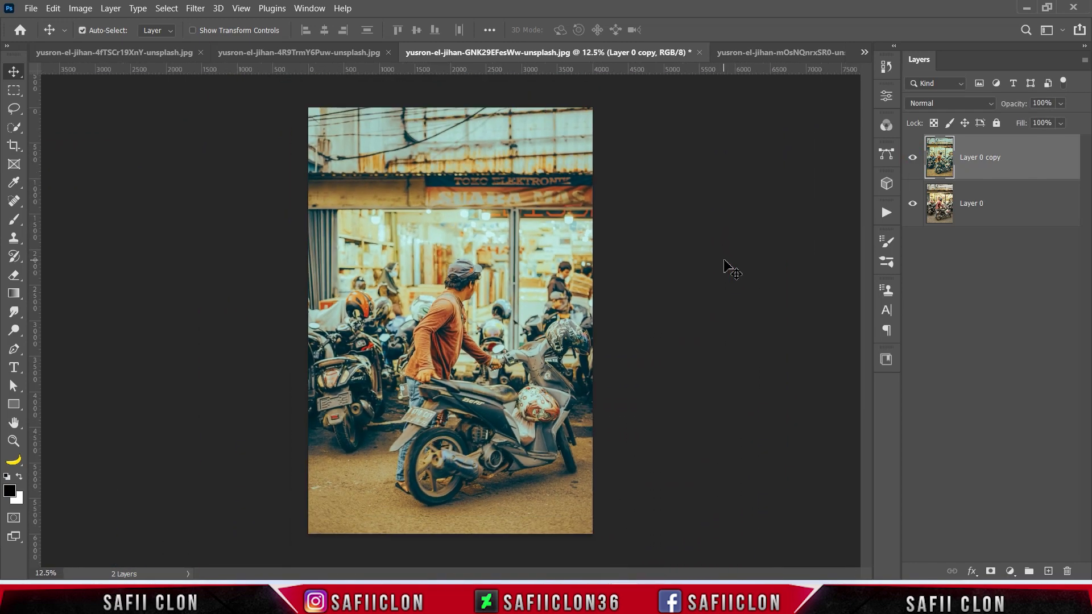
left_click(267, 52)
key("ctrl+plus")
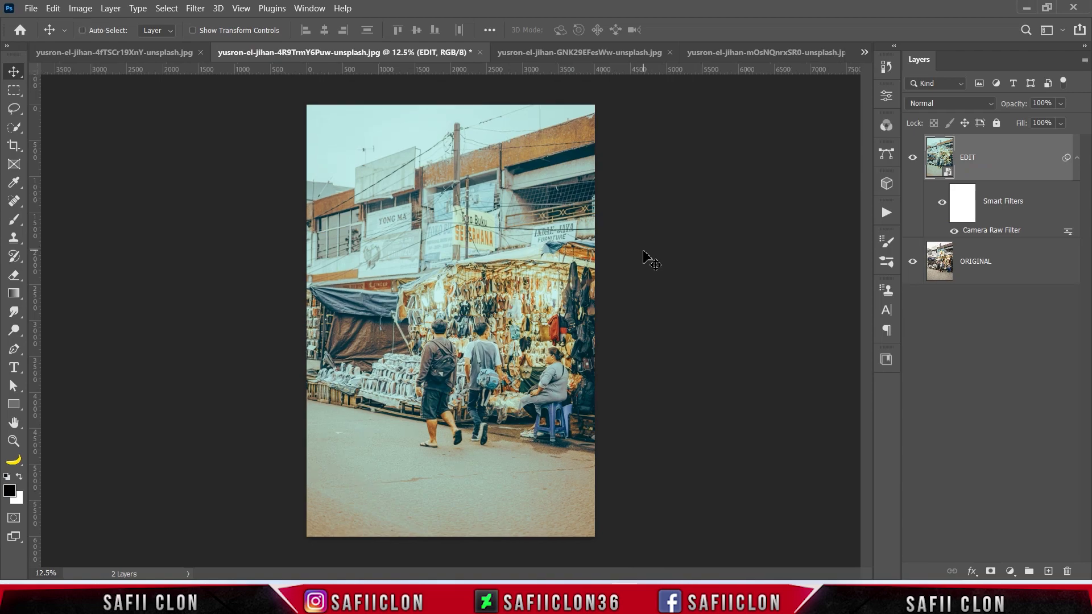
Step: Zoom in and toggle the market stall's EDIT layer to compare against the original
key("ctrl+plus")
key("ctrl+plus")
key("ctrl+plus")
scroll(795, 288, "down", 1)
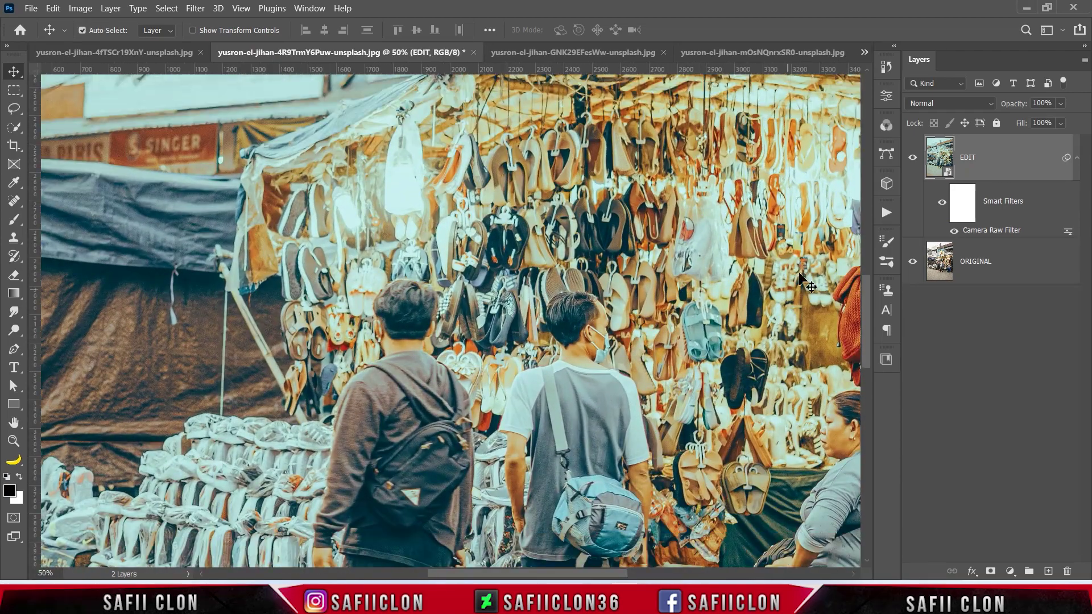
left_click(912, 160)
left_click(912, 160)
left_click(913, 159)
left_click(913, 159)
key("ctrl+minus")
key("ctrl+minus")
key("ctrl+minus")
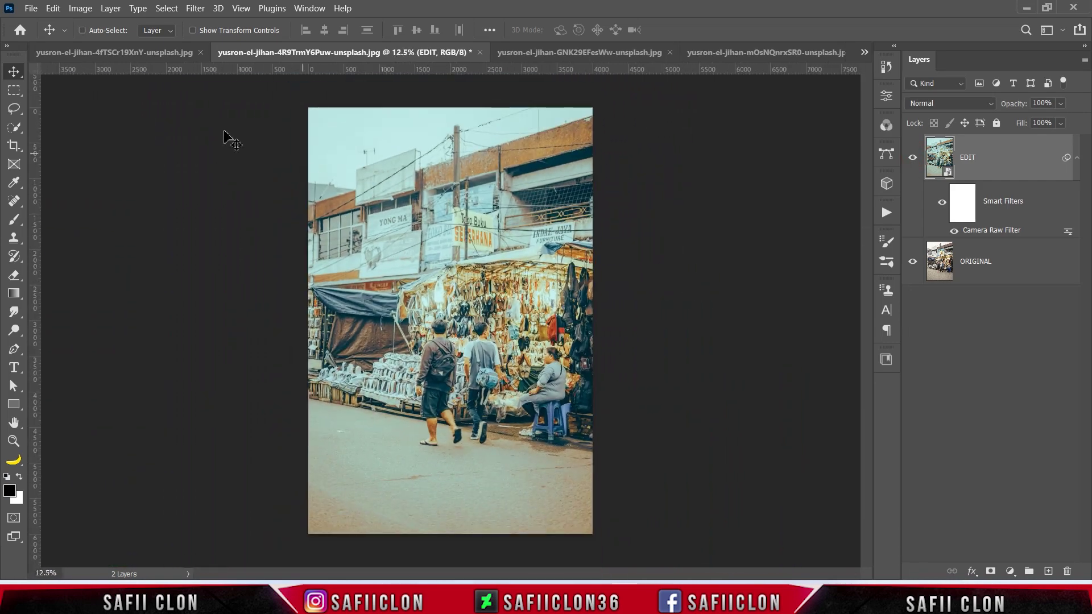
Step: Check the cart photo's EDIT layer grade against the original, ending with it visible
left_click(106, 53)
key("ctrl+plus")
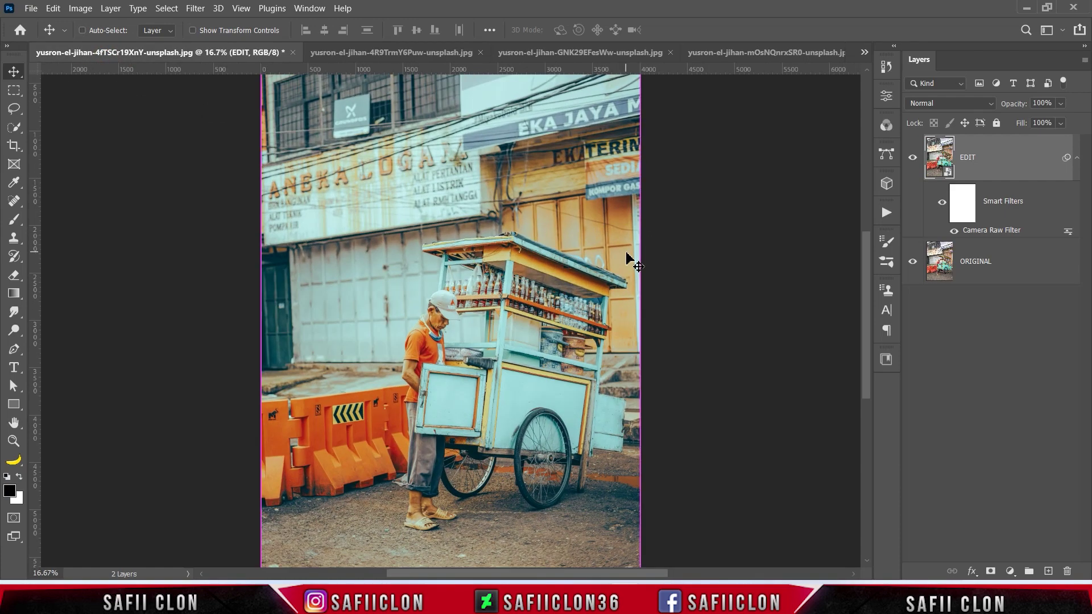
key("ctrl+plus")
key("ctrl+plus")
key("ctrl+plus")
scroll(671, 267, "down", 1)
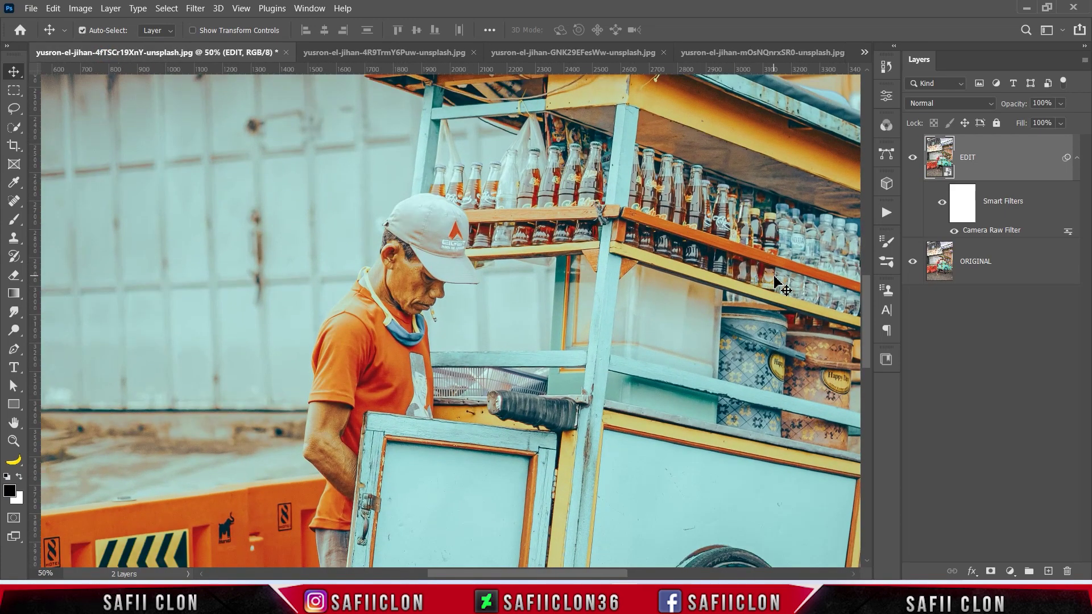
scroll(862, 319, "down", 2)
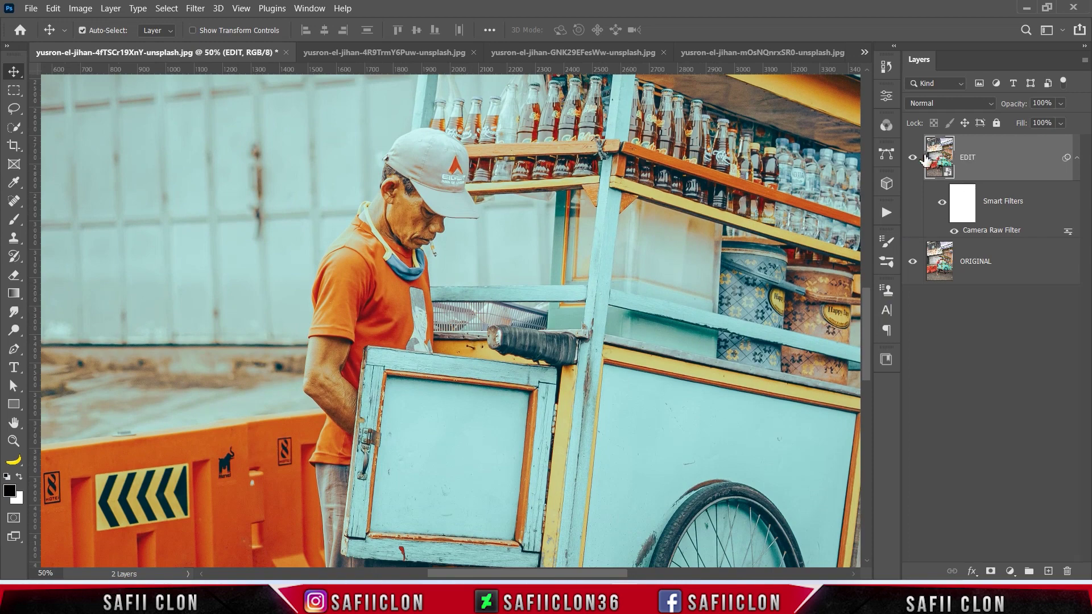
left_click(912, 159)
left_click(913, 158)
left_click(912, 158)
left_click(912, 158)
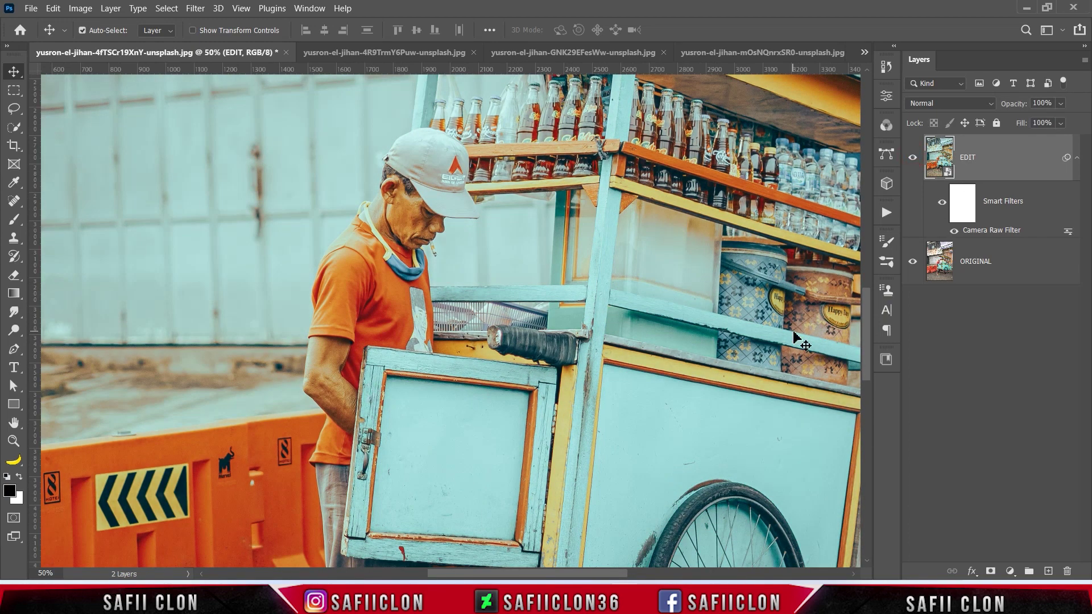
key("ctrl+minus")
key("ctrl+minus")
key("ctrl+minus")
key("ctrl+minus")
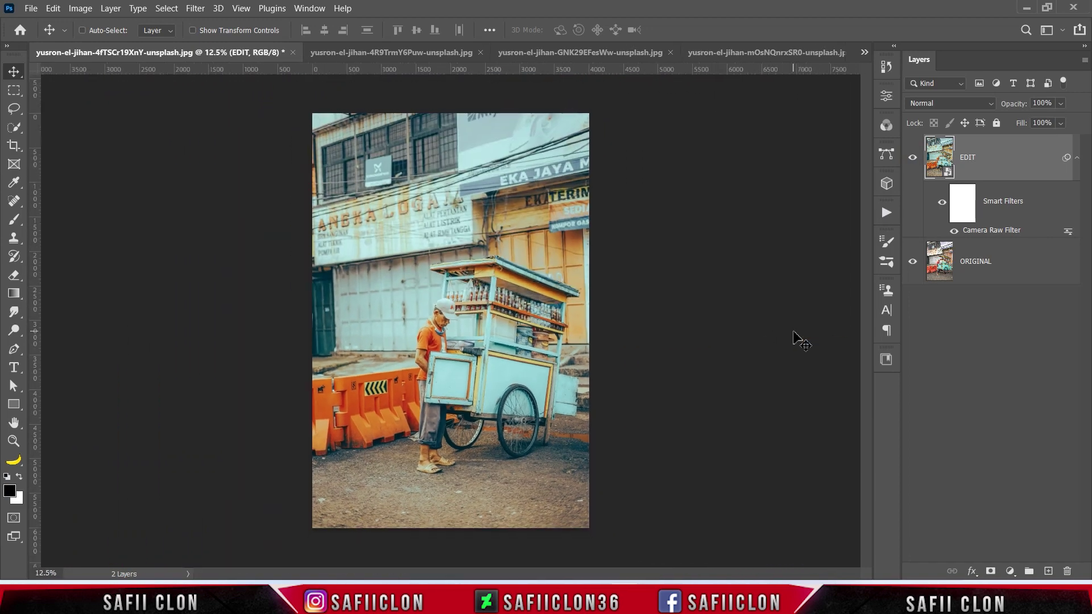